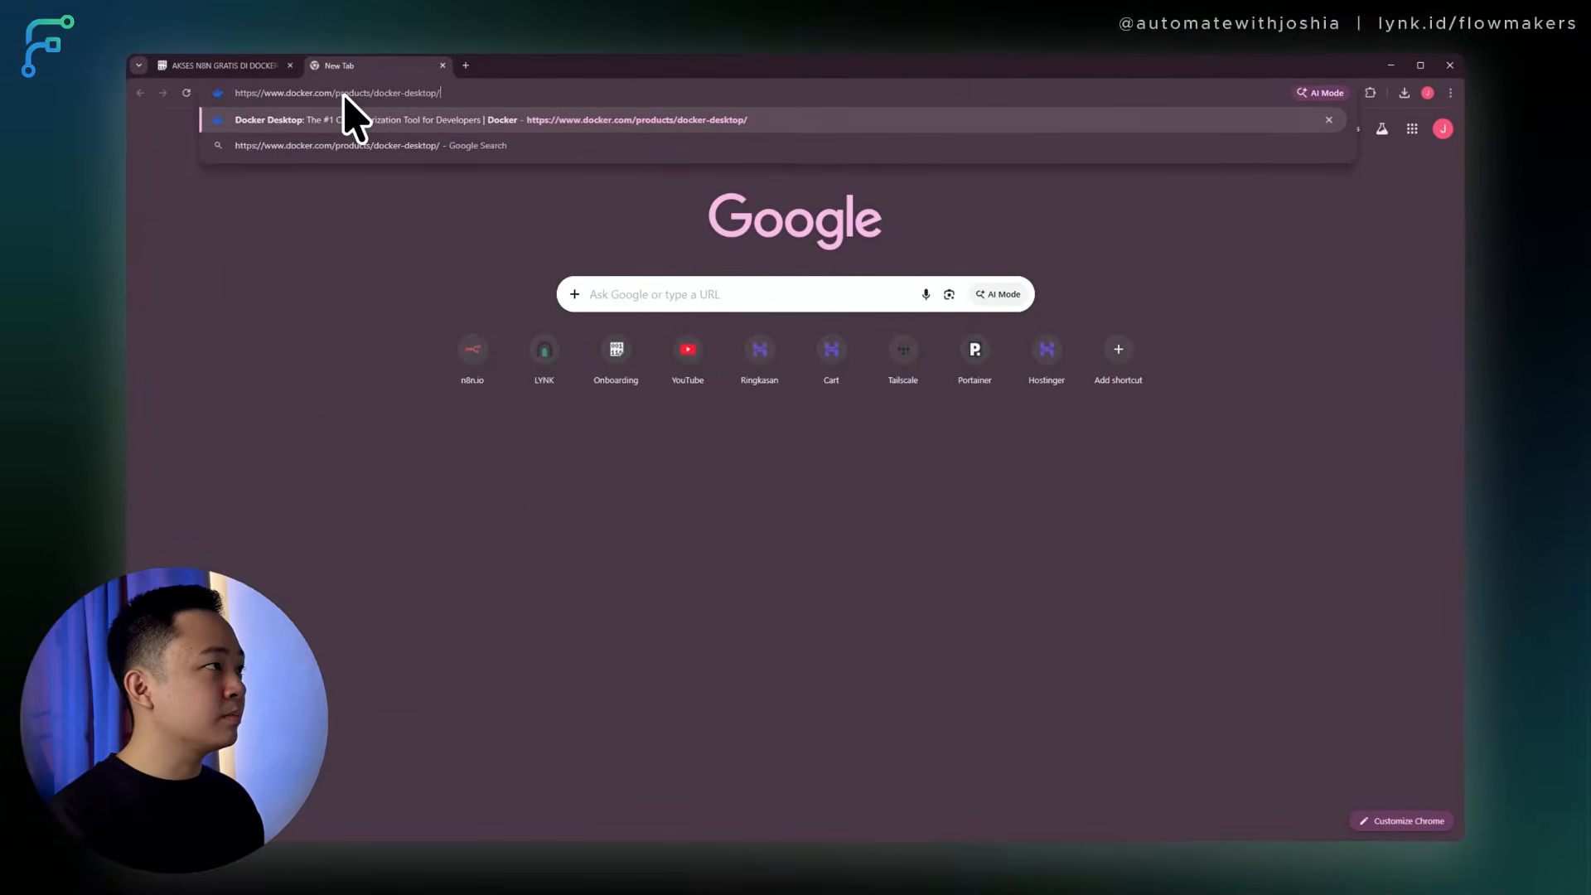
Download the Windows AMD64 Docker Desktop installer from docker.com and run it to its Configuration step.
key(Return)
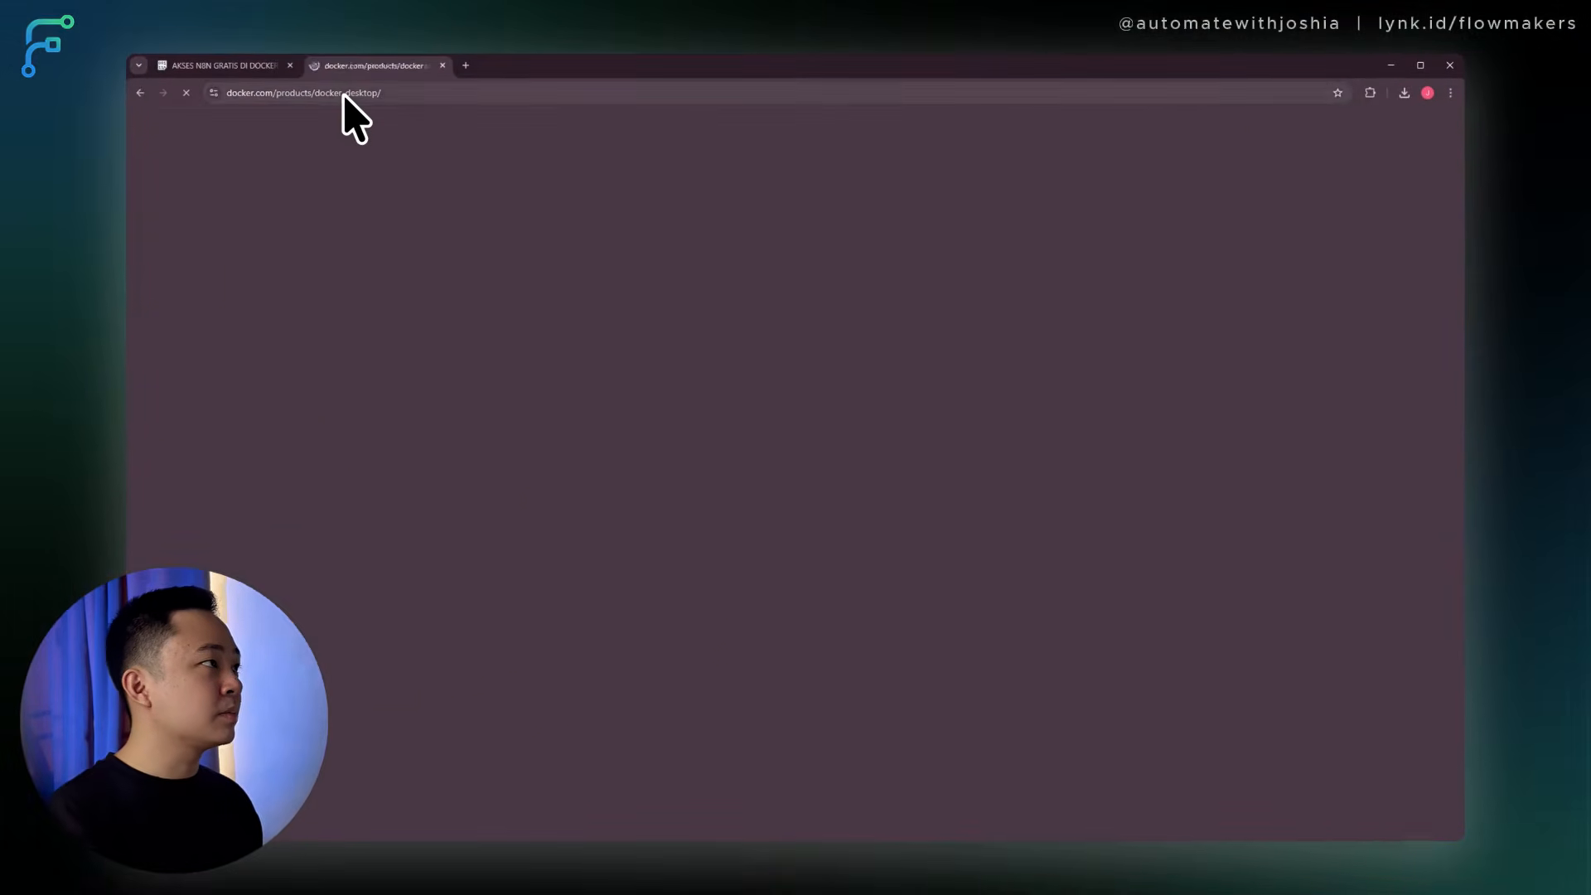
click(627, 349)
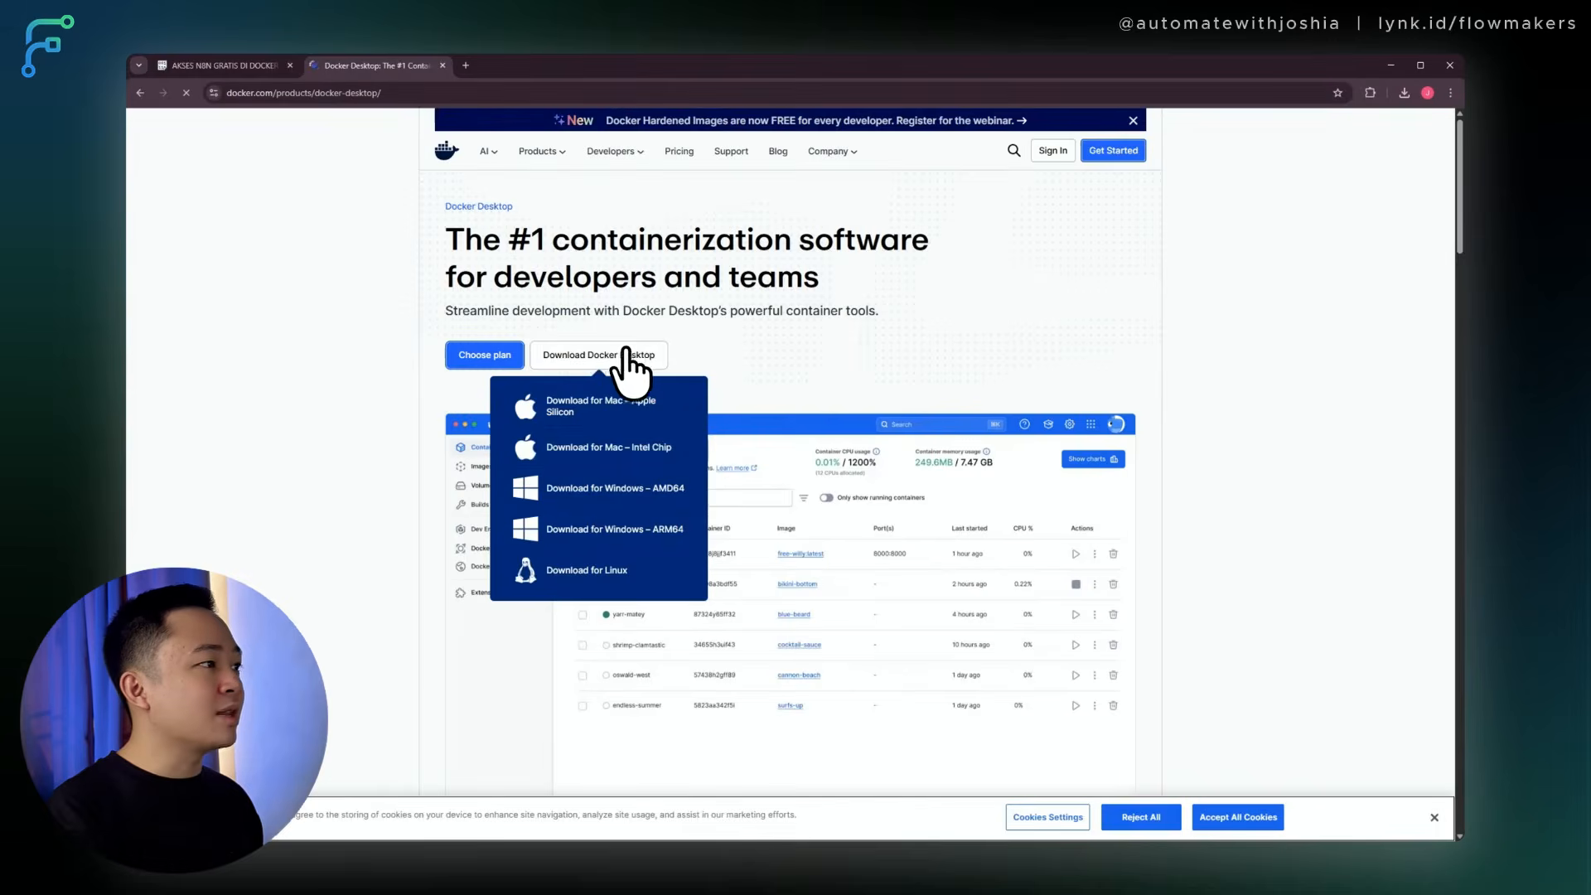
click(637, 497)
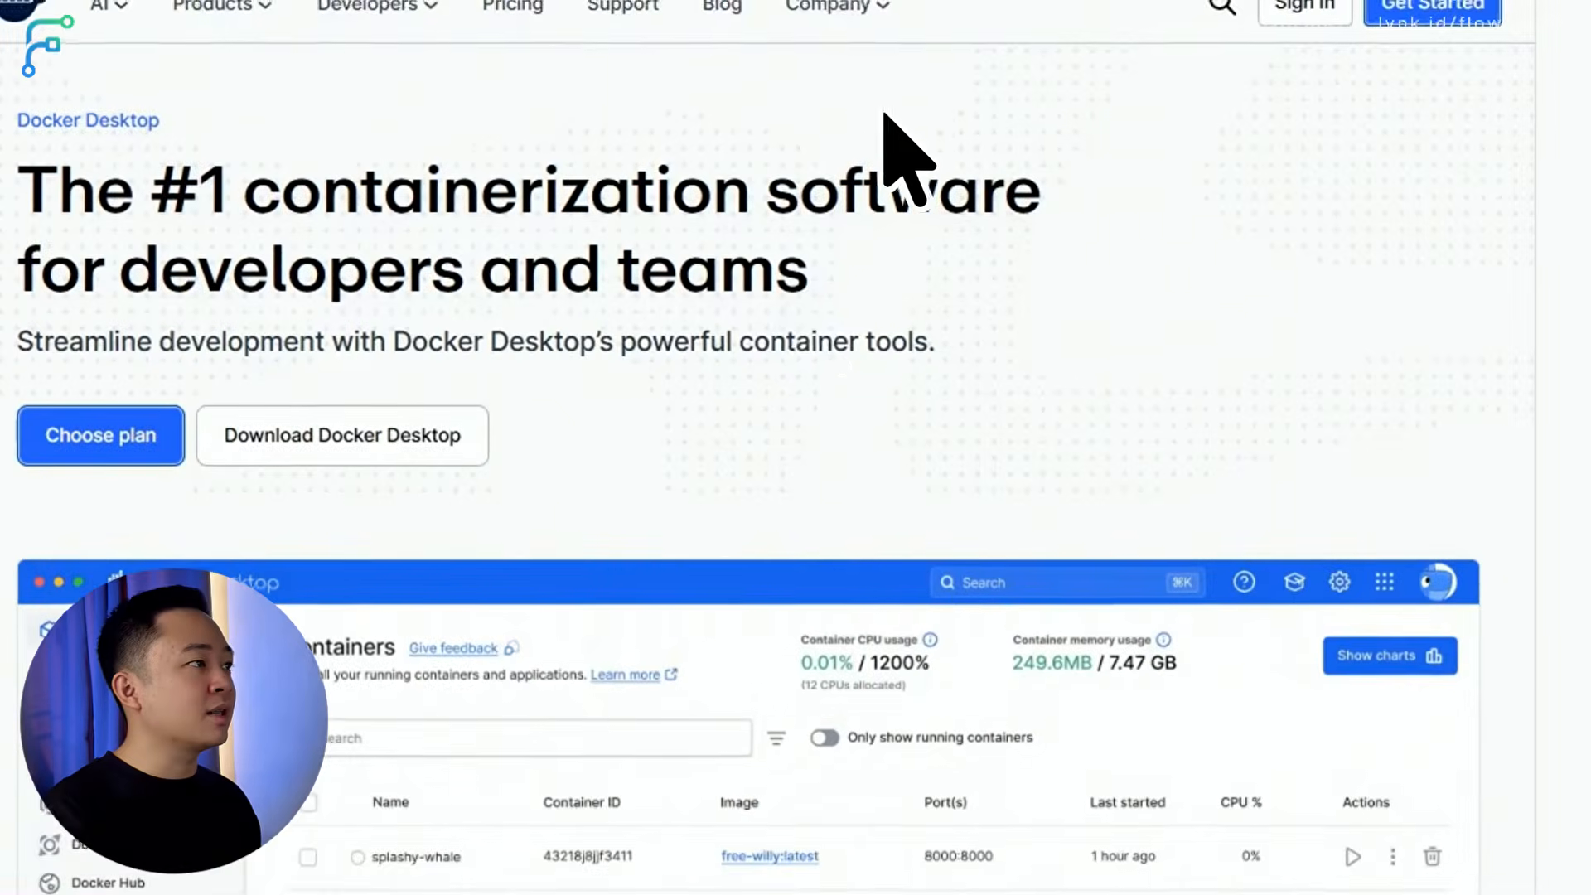
click(711, 430)
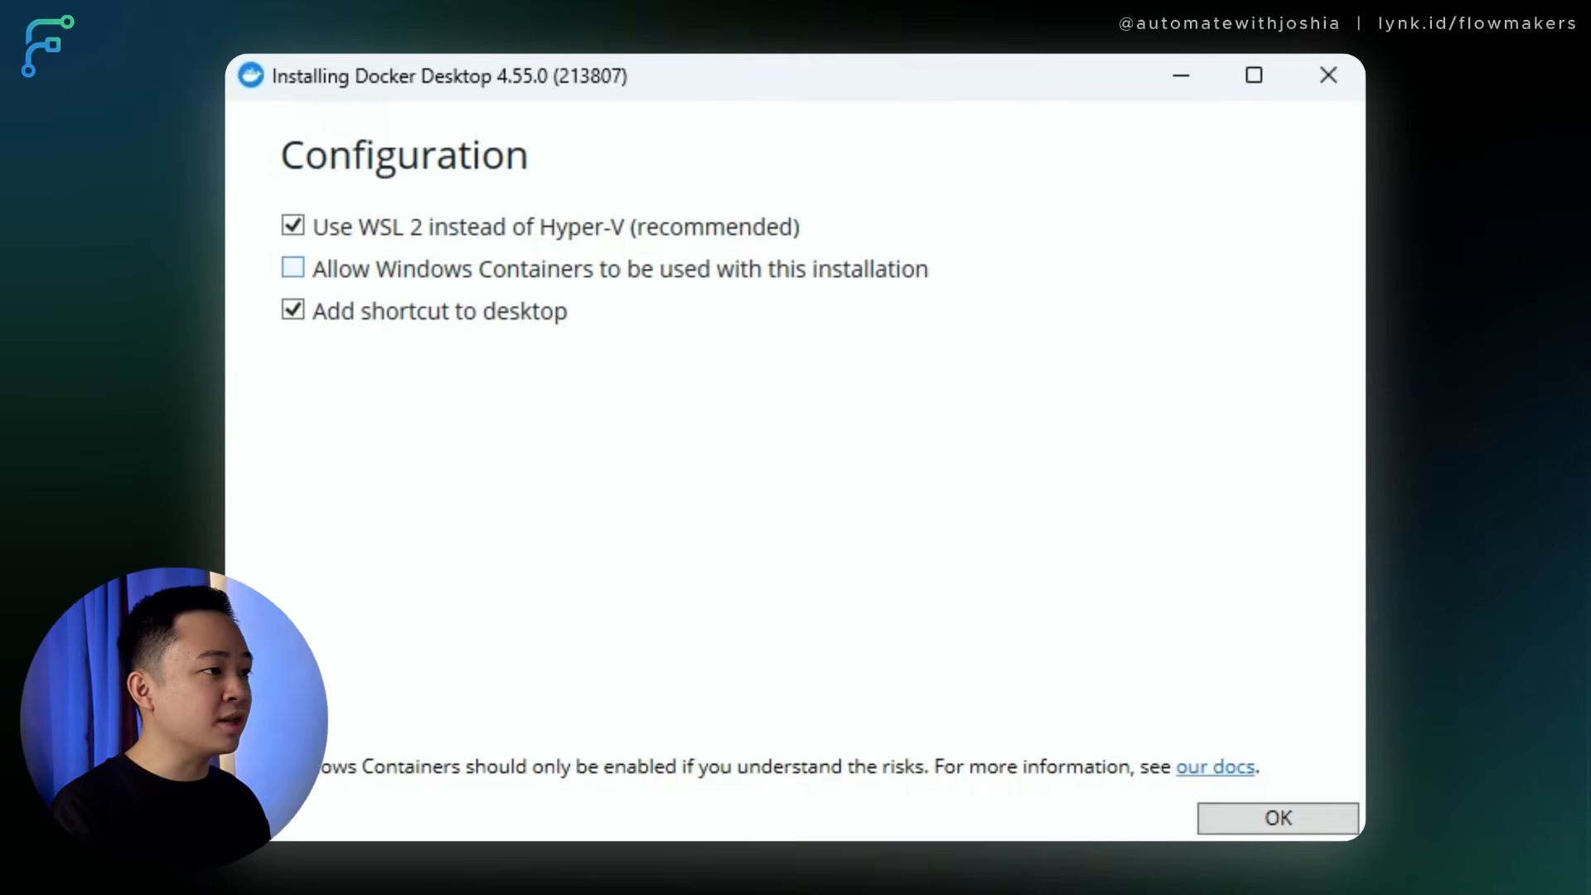
Install Docker Desktop 4.55.0 with WSL 2 and desktop shortcut kept checked, then close the installer.
click(1278, 819)
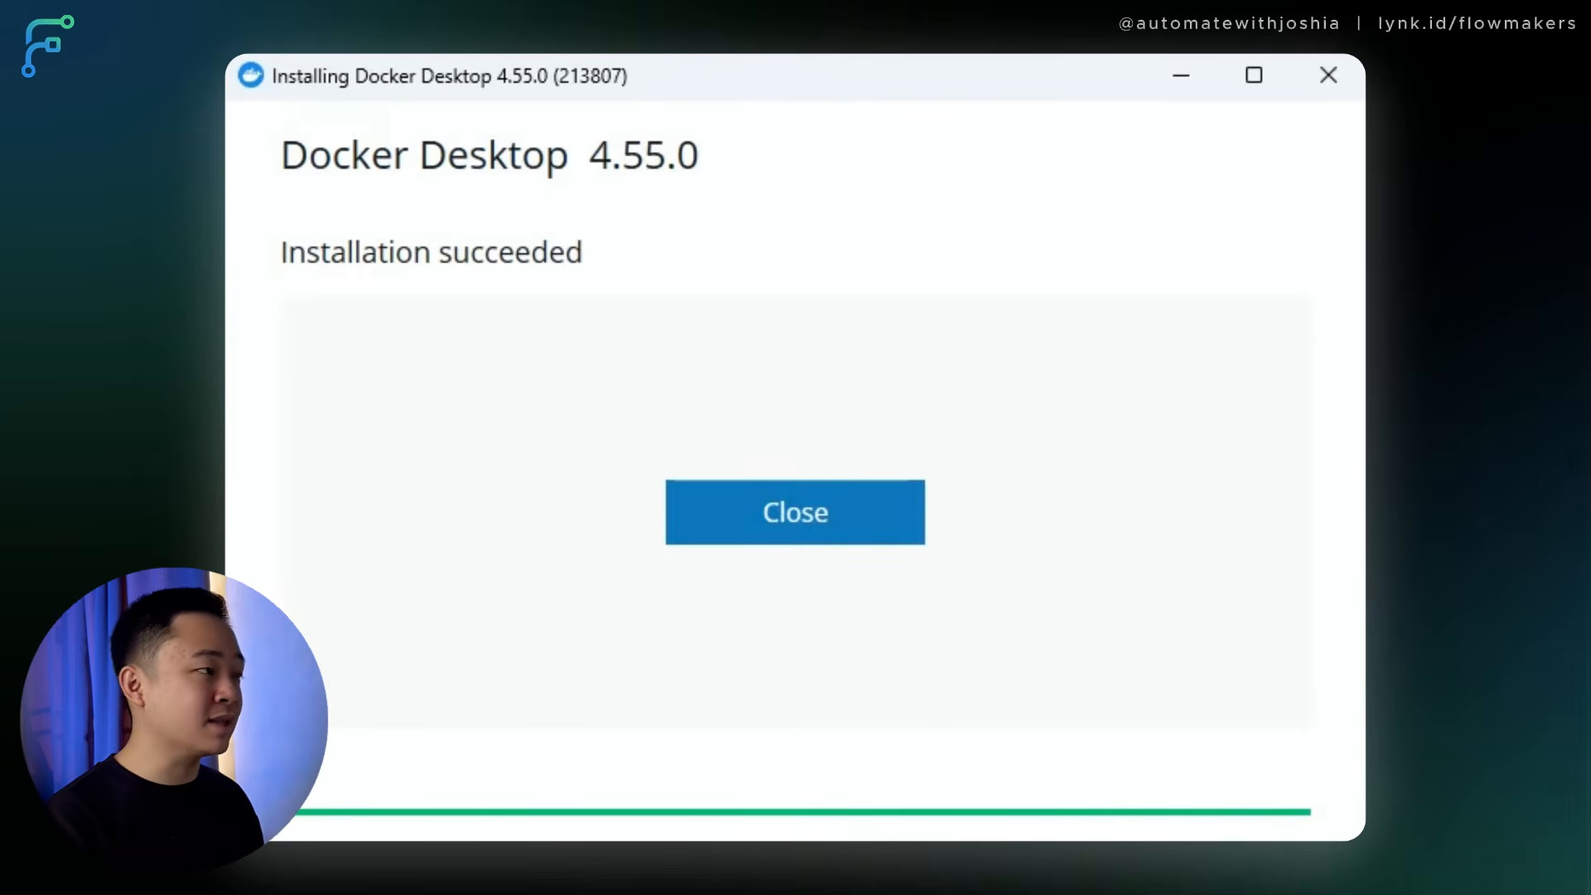
click(746, 508)
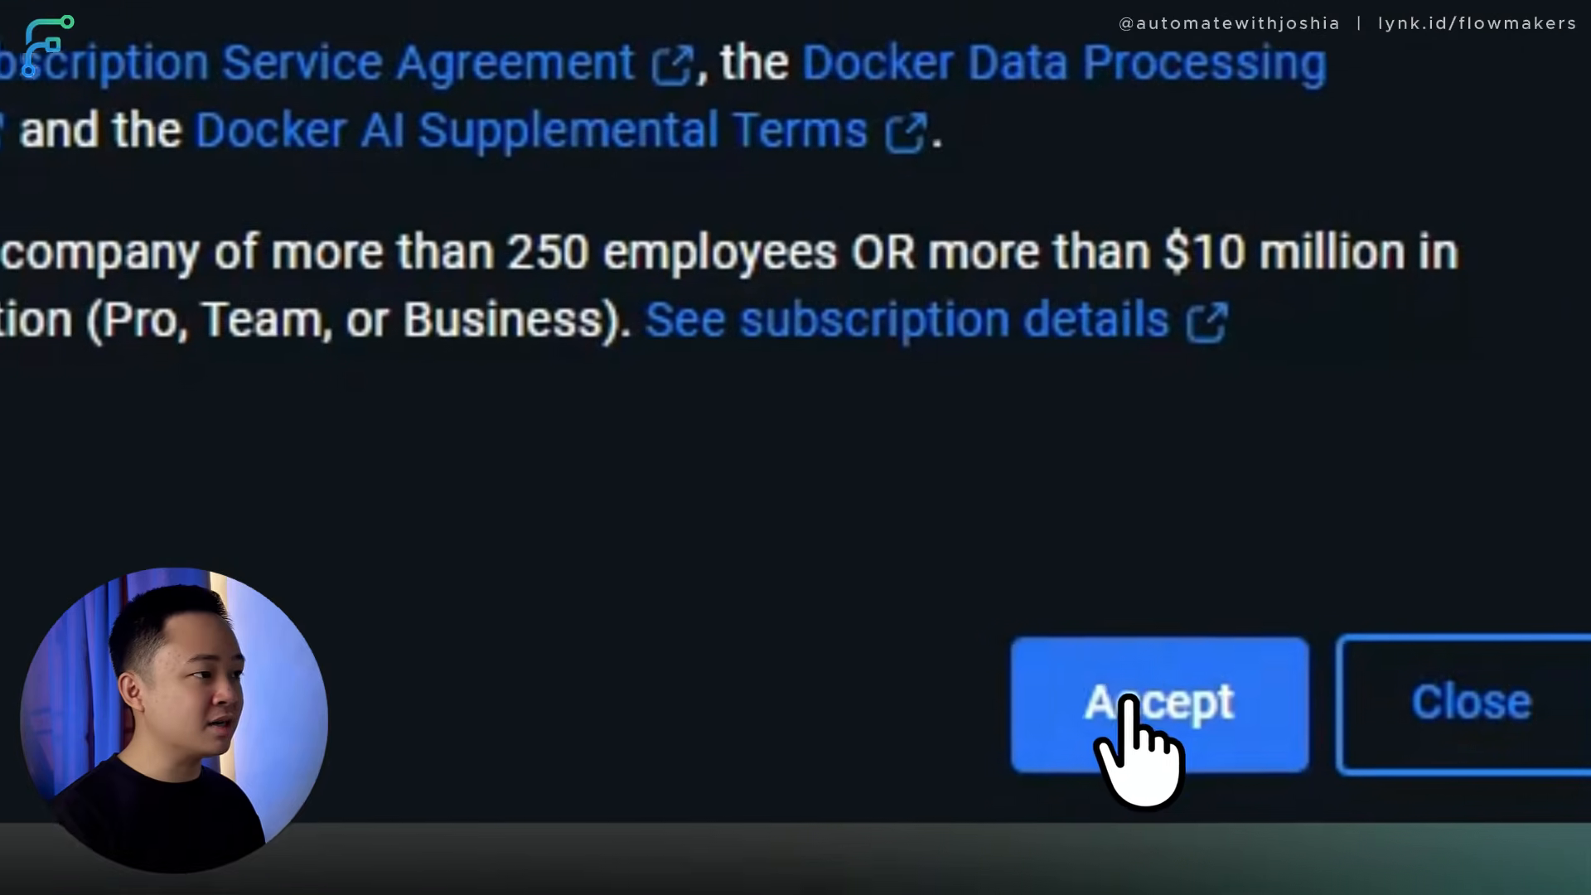
Accept the Docker Subscription Service Agreement and skip sign-in to land on the empty Containers page.
click(885, 571)
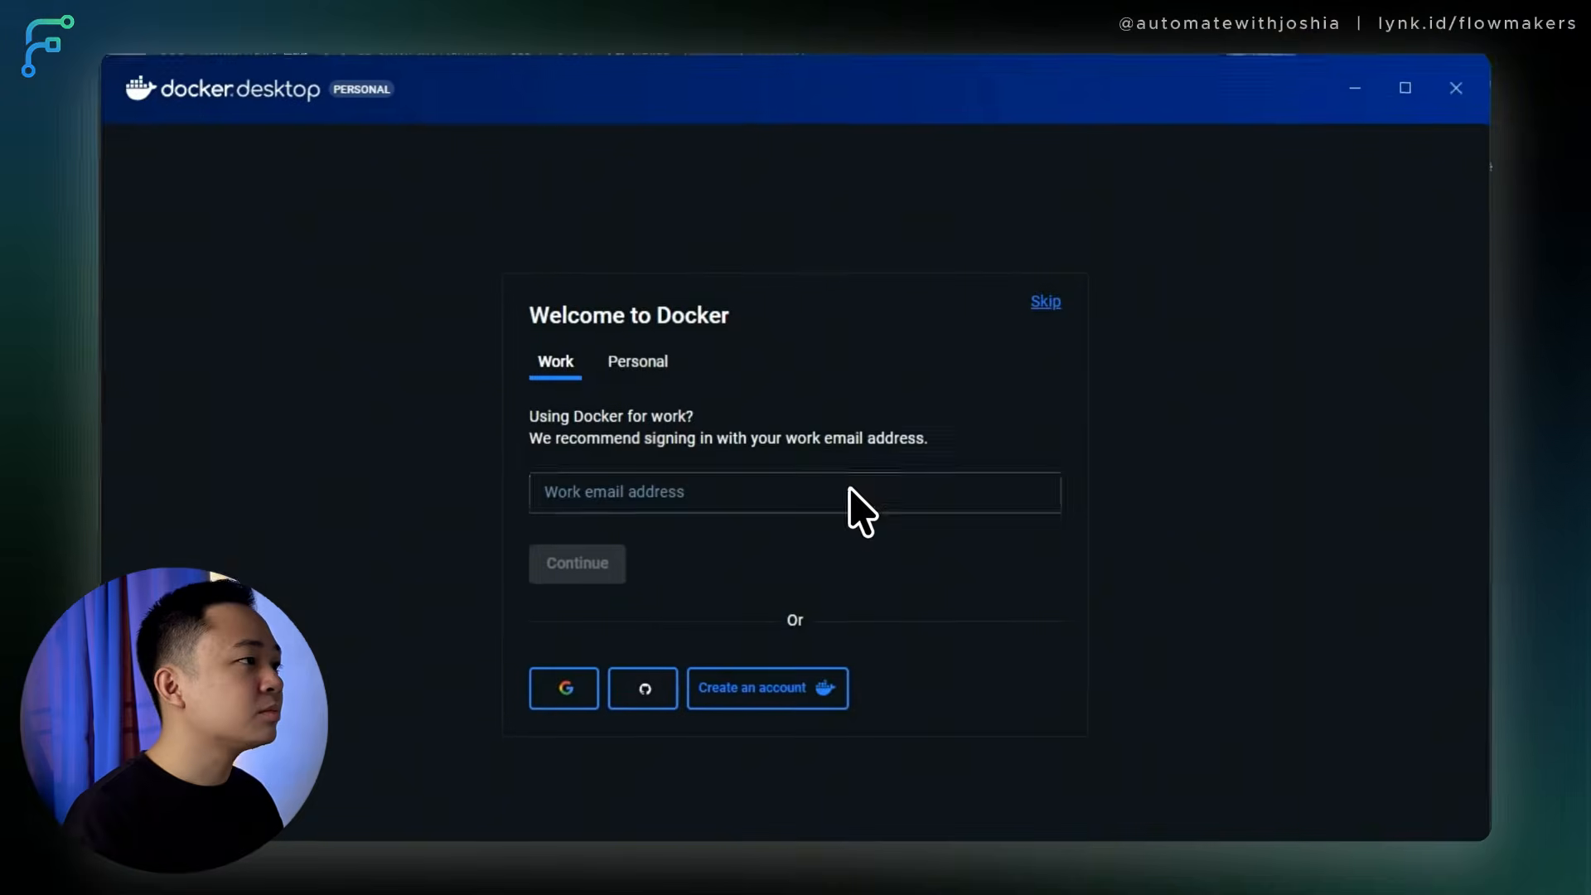
click(1046, 301)
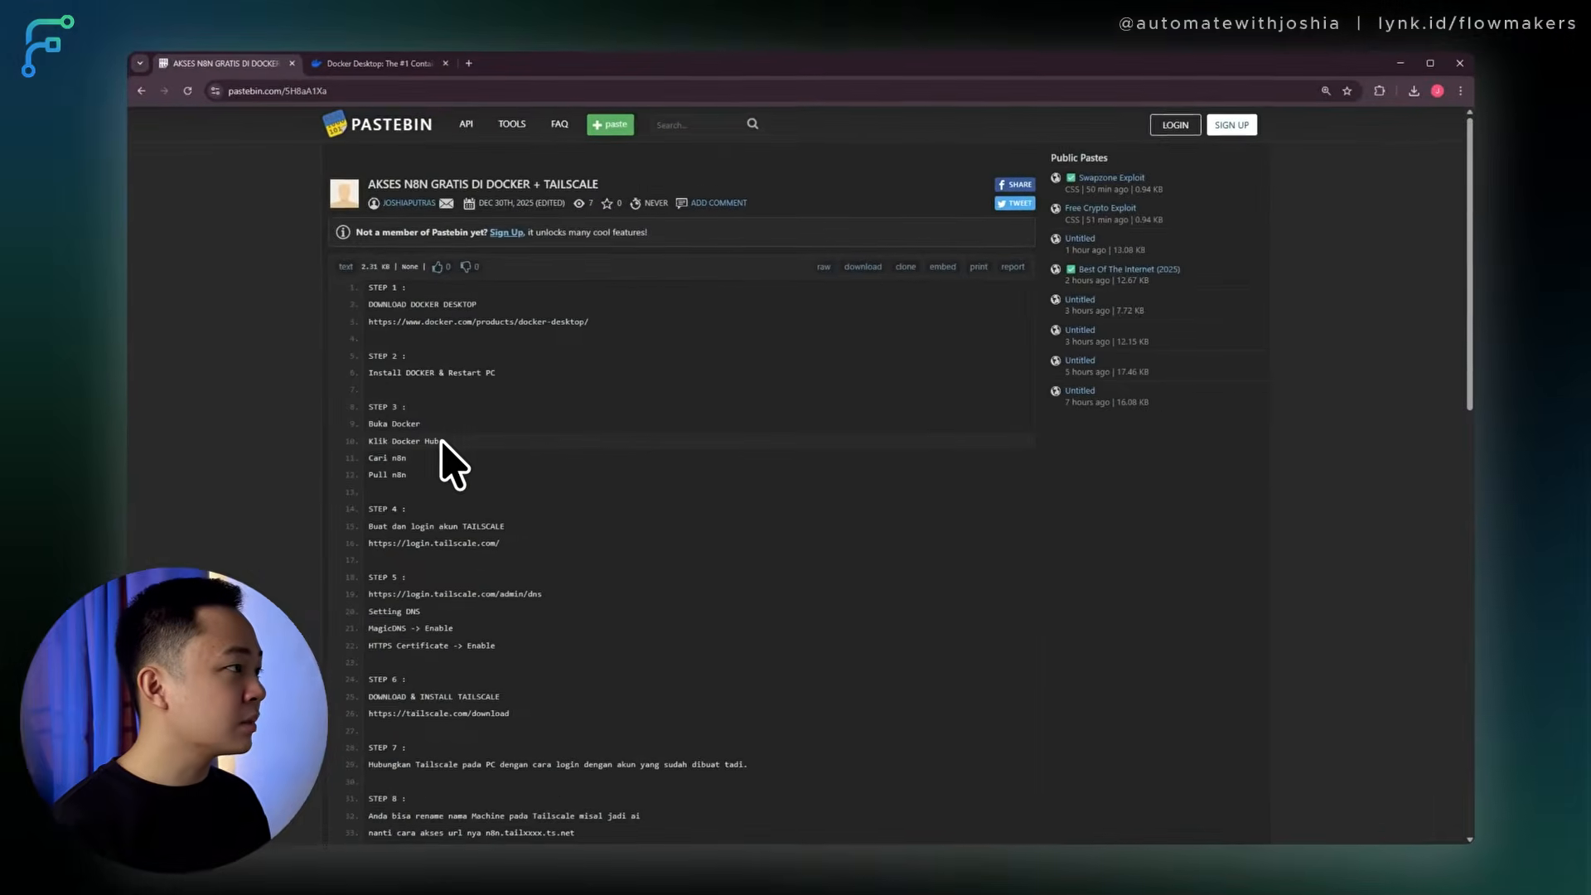
scroll(440, 446, down, 2)
scroll(431, 456, up, 2)
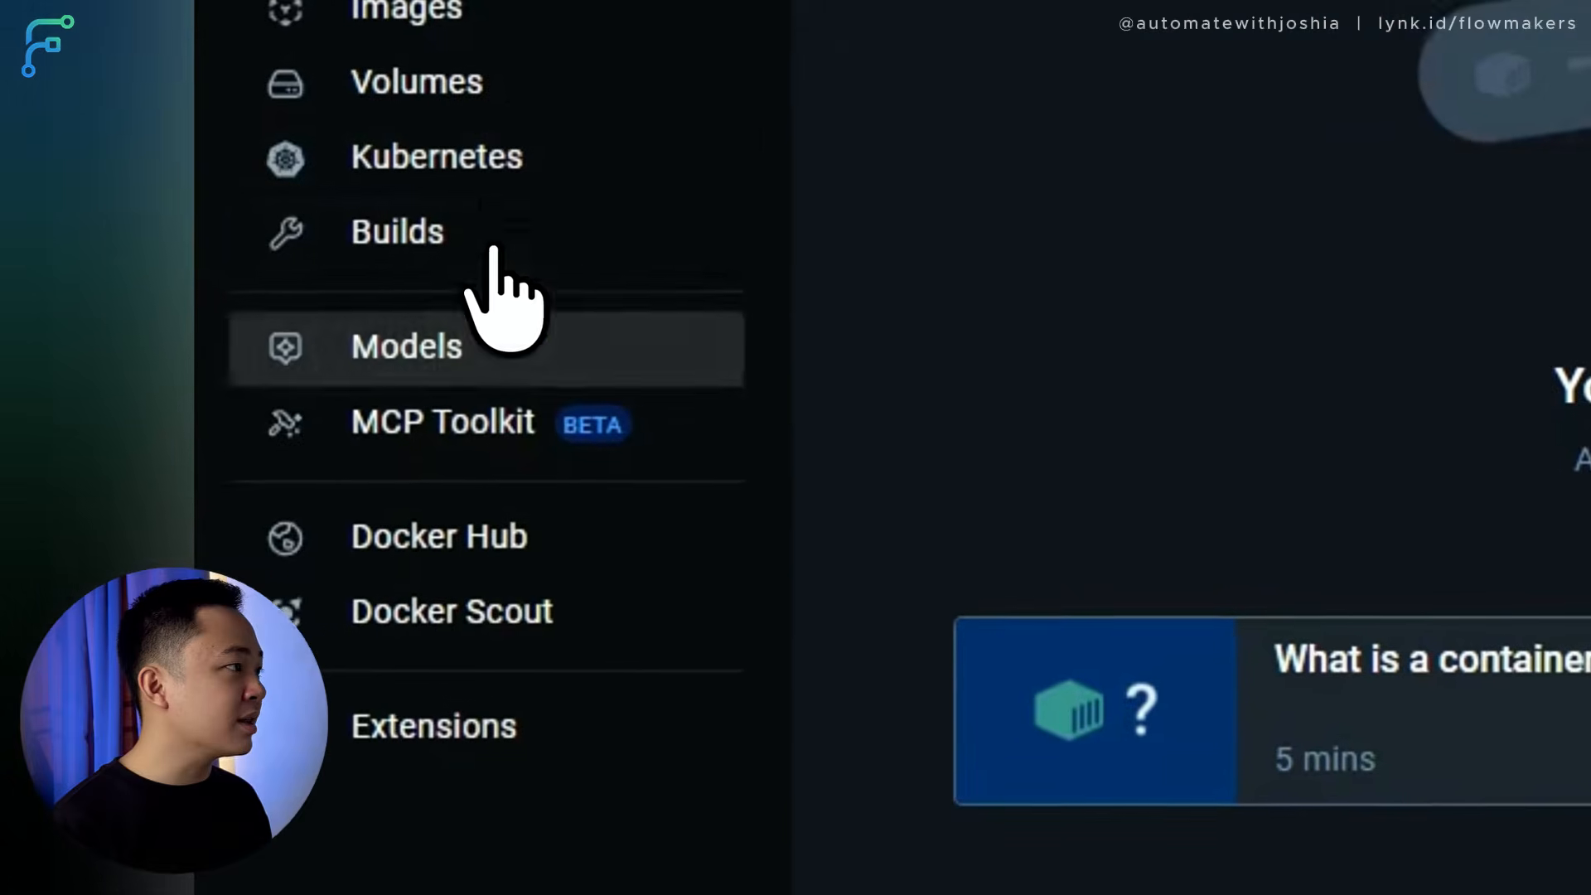
Search Docker Hub for n8n and pull the official n8nio/n8n image.
click(522, 539)
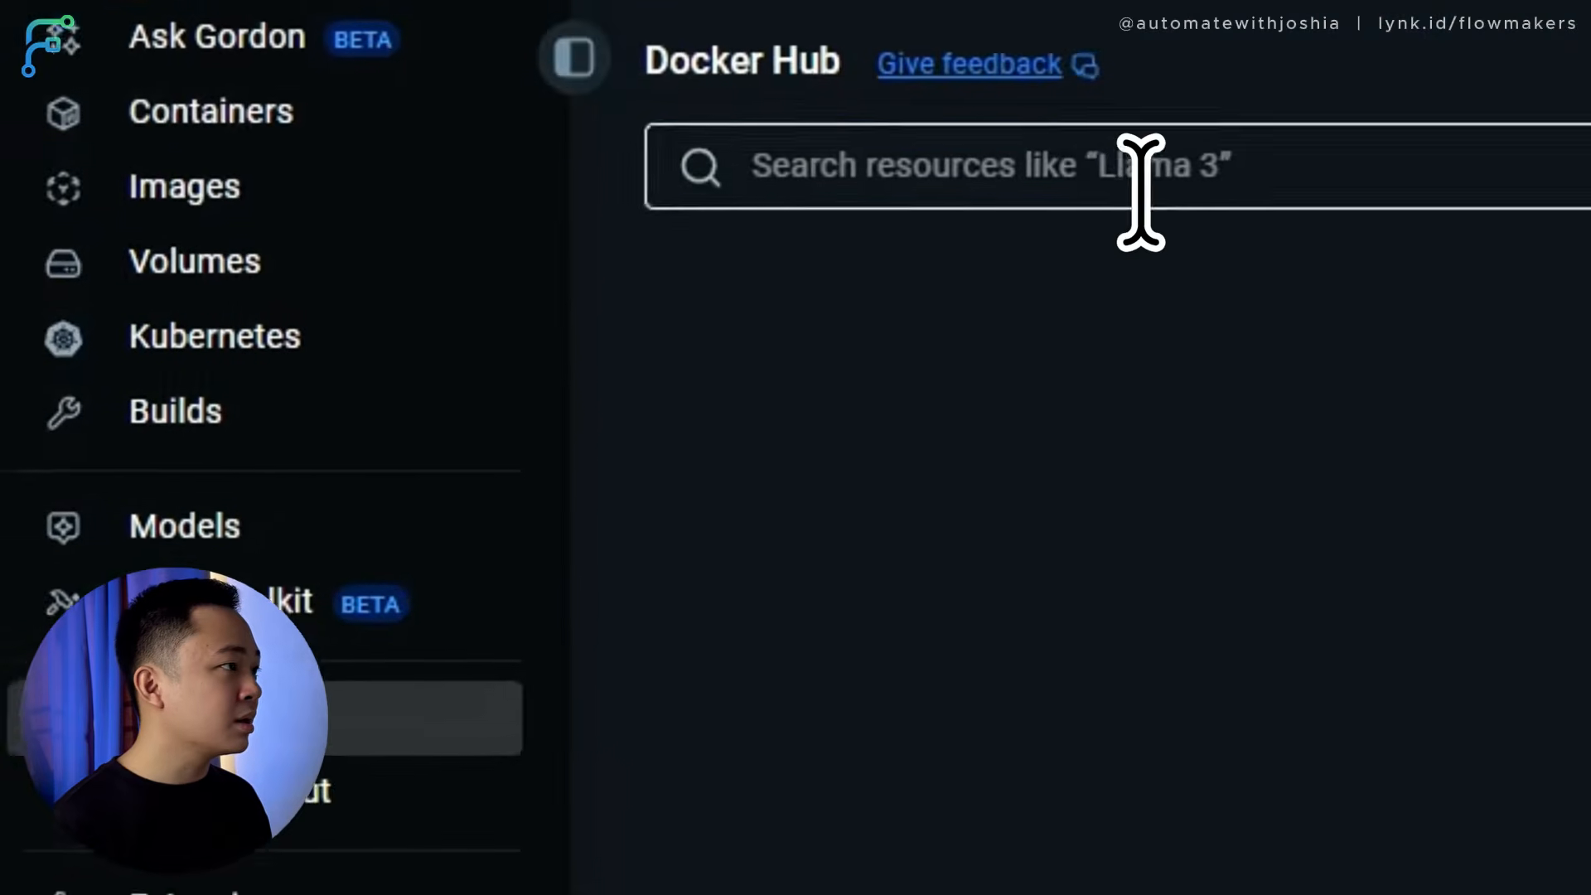
click(1142, 193)
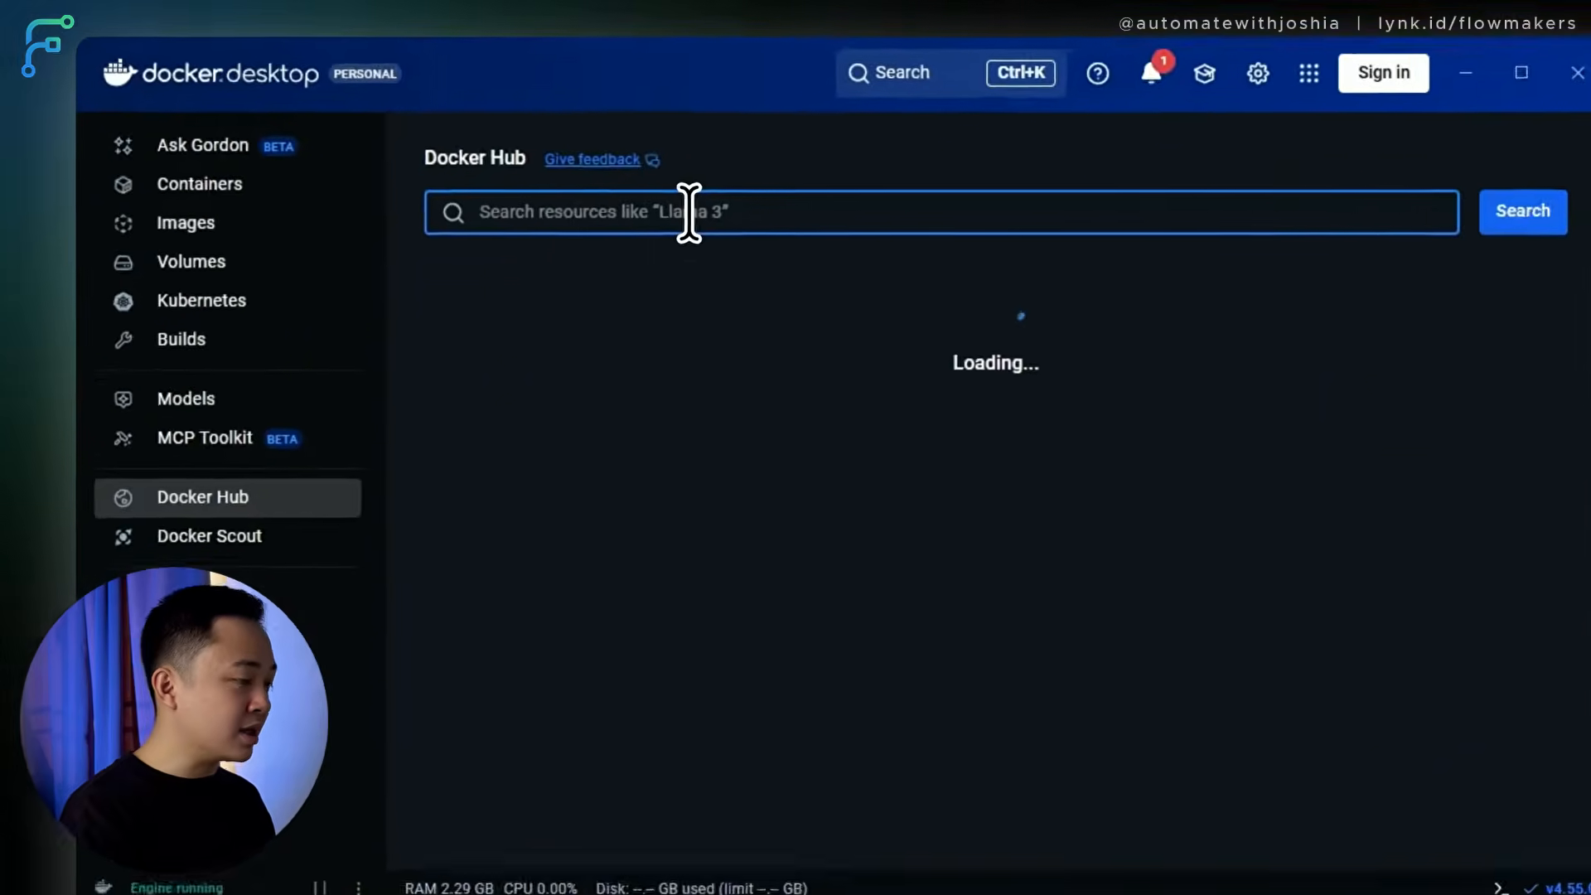
text(n8n)
key(Return)
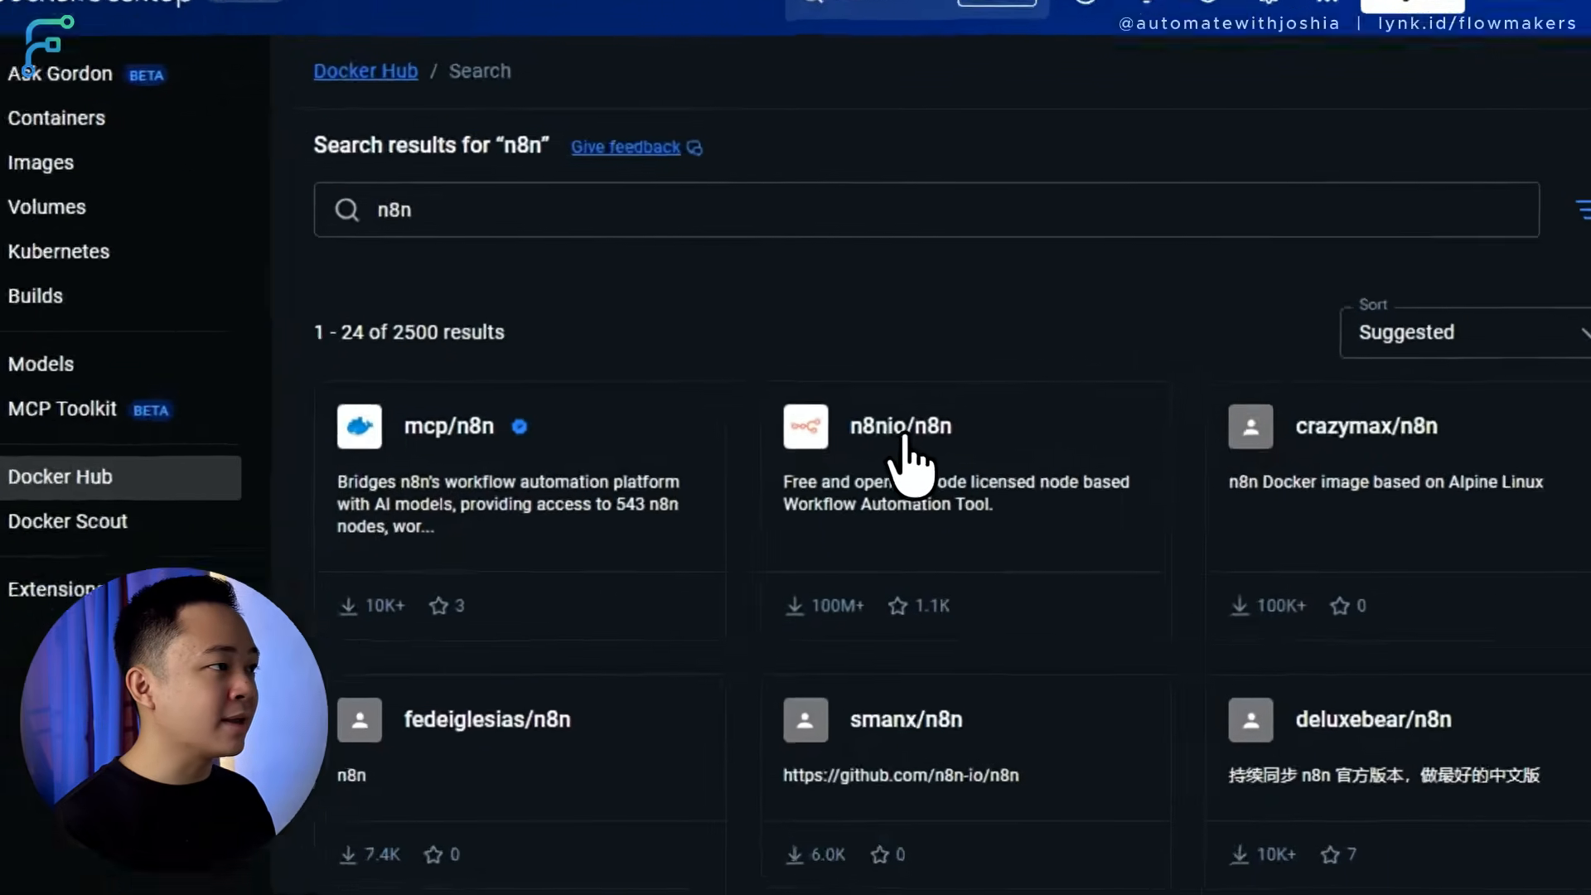
click(868, 436)
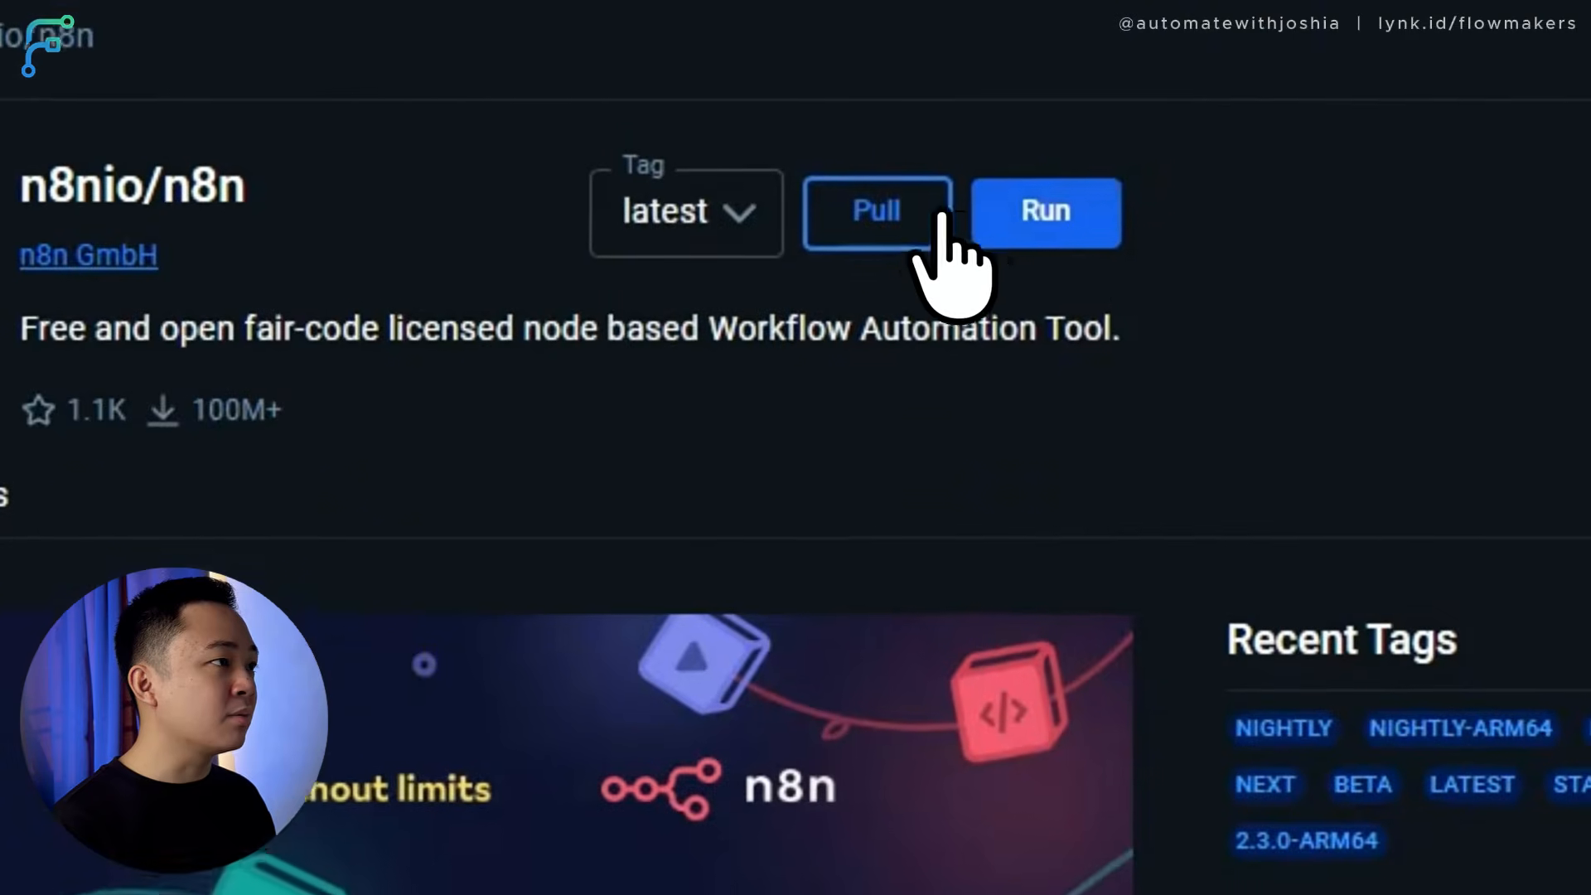
click(901, 272)
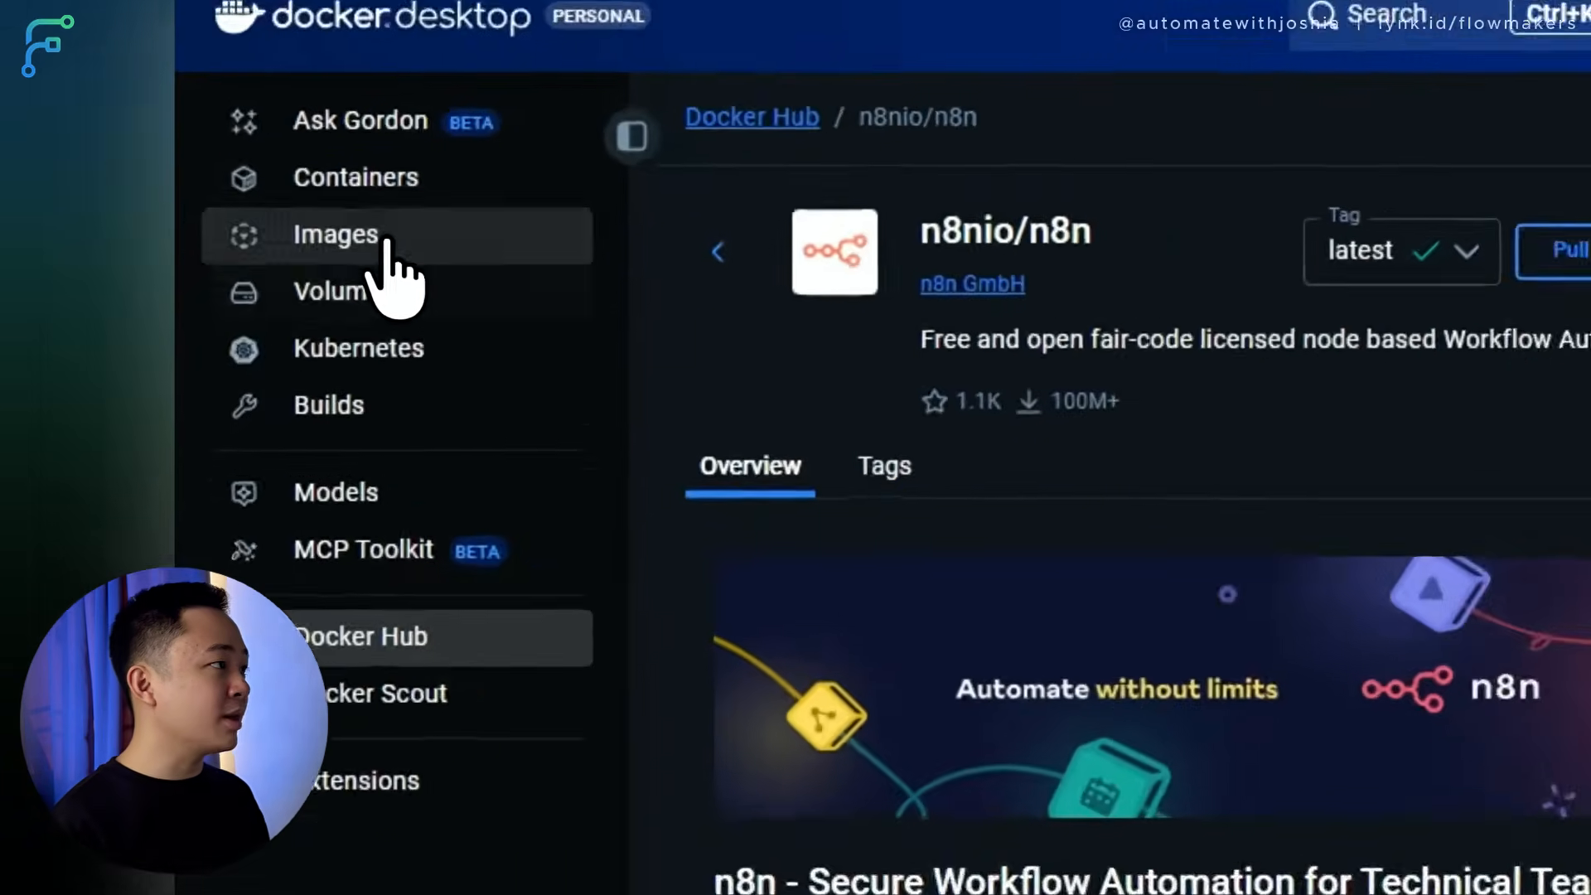
Confirm n8nio/n8n:latest appears in the local Images list.
click(217, 224)
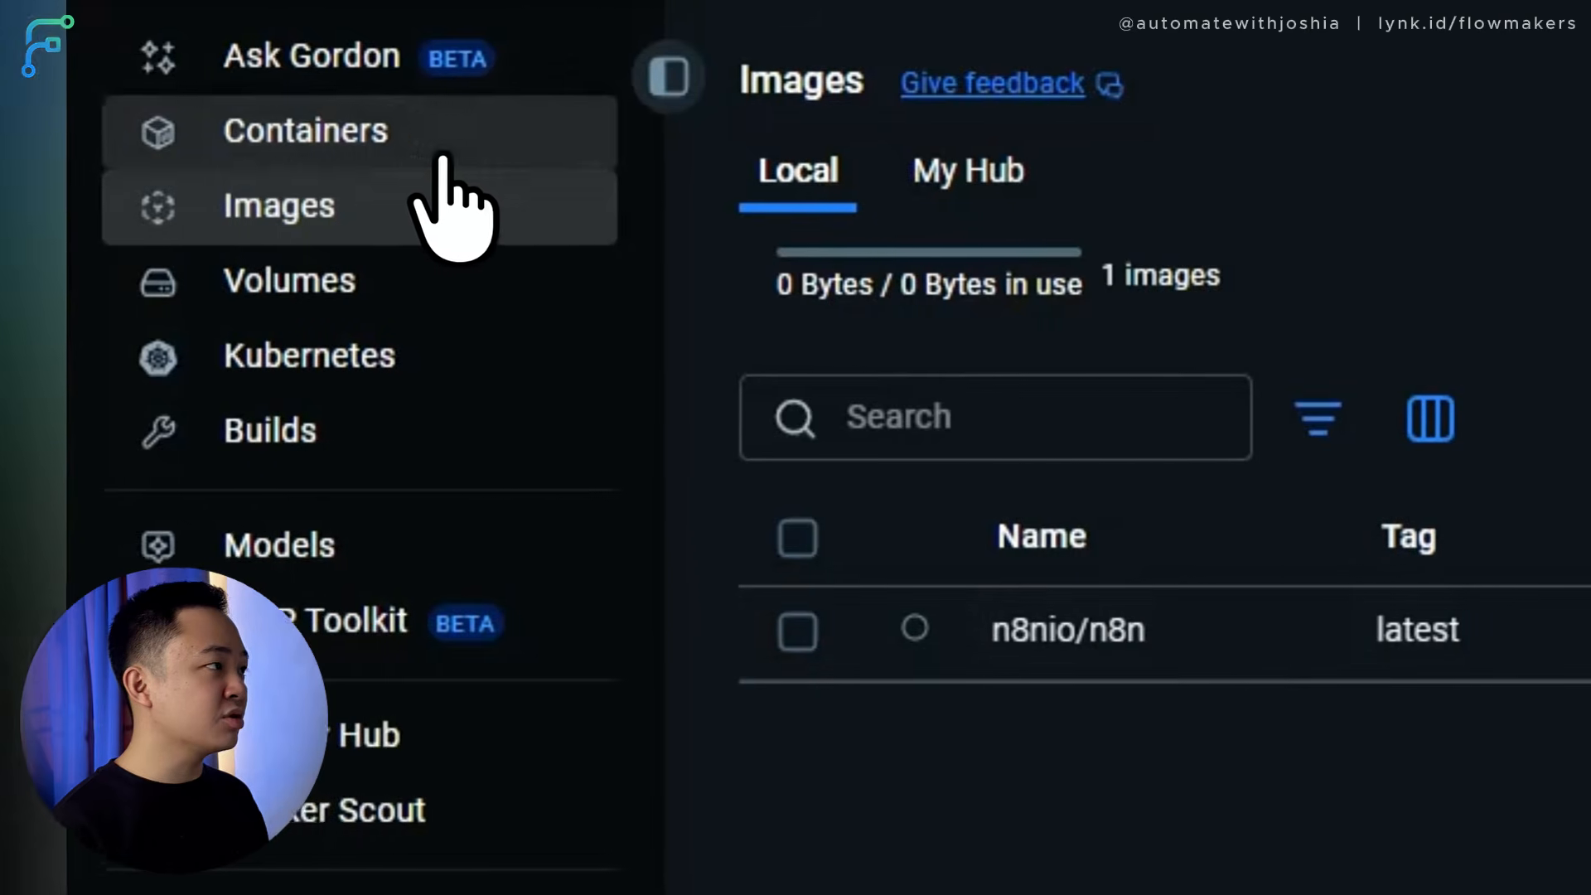
click(356, 151)
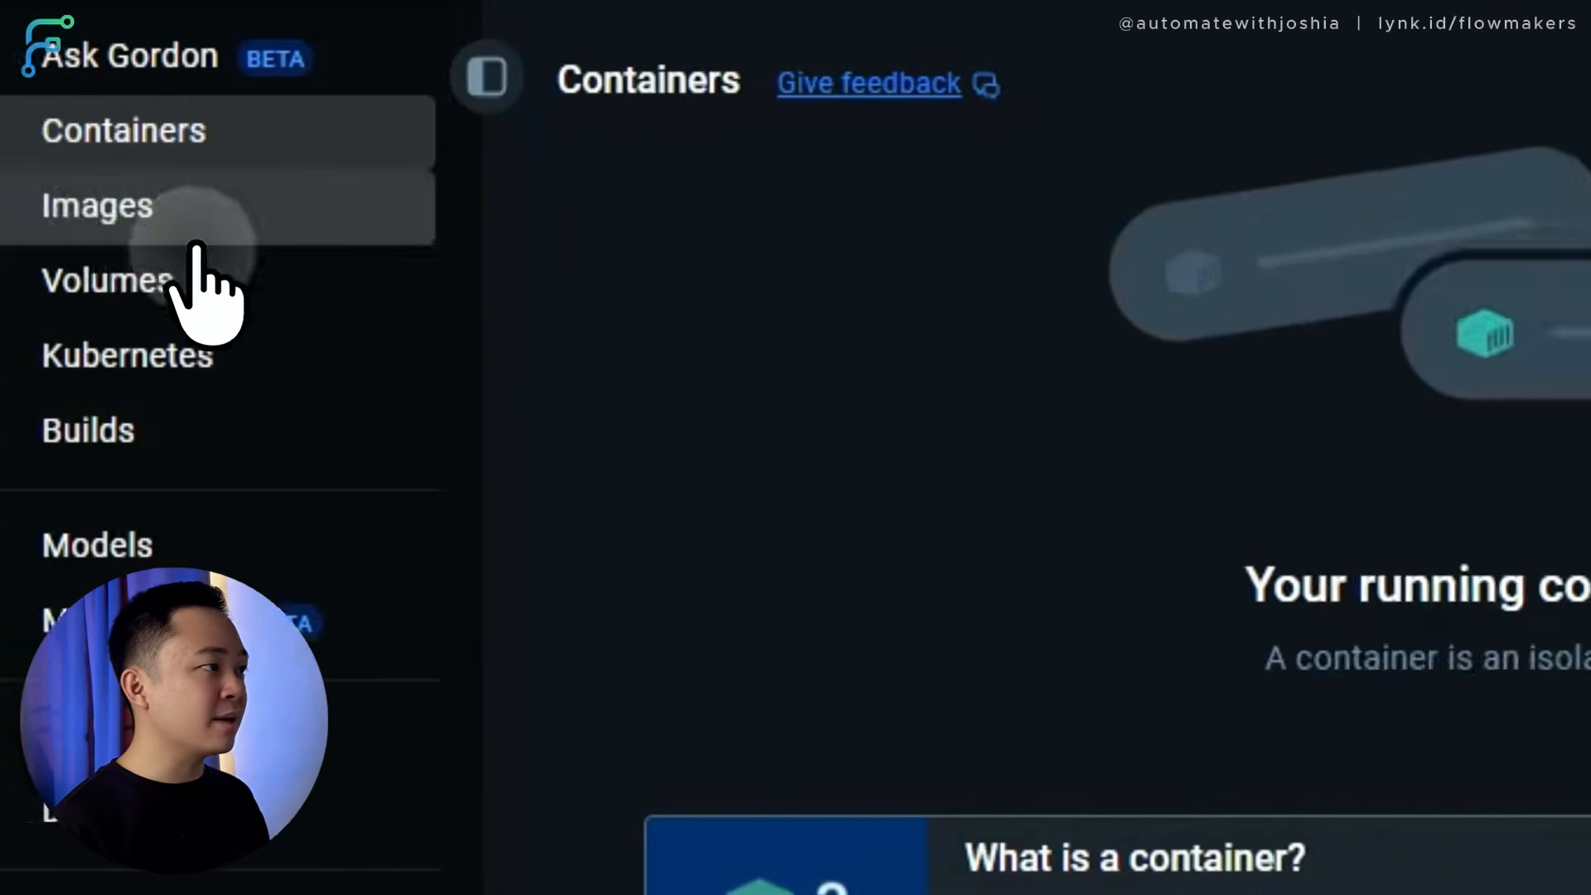
click(348, 217)
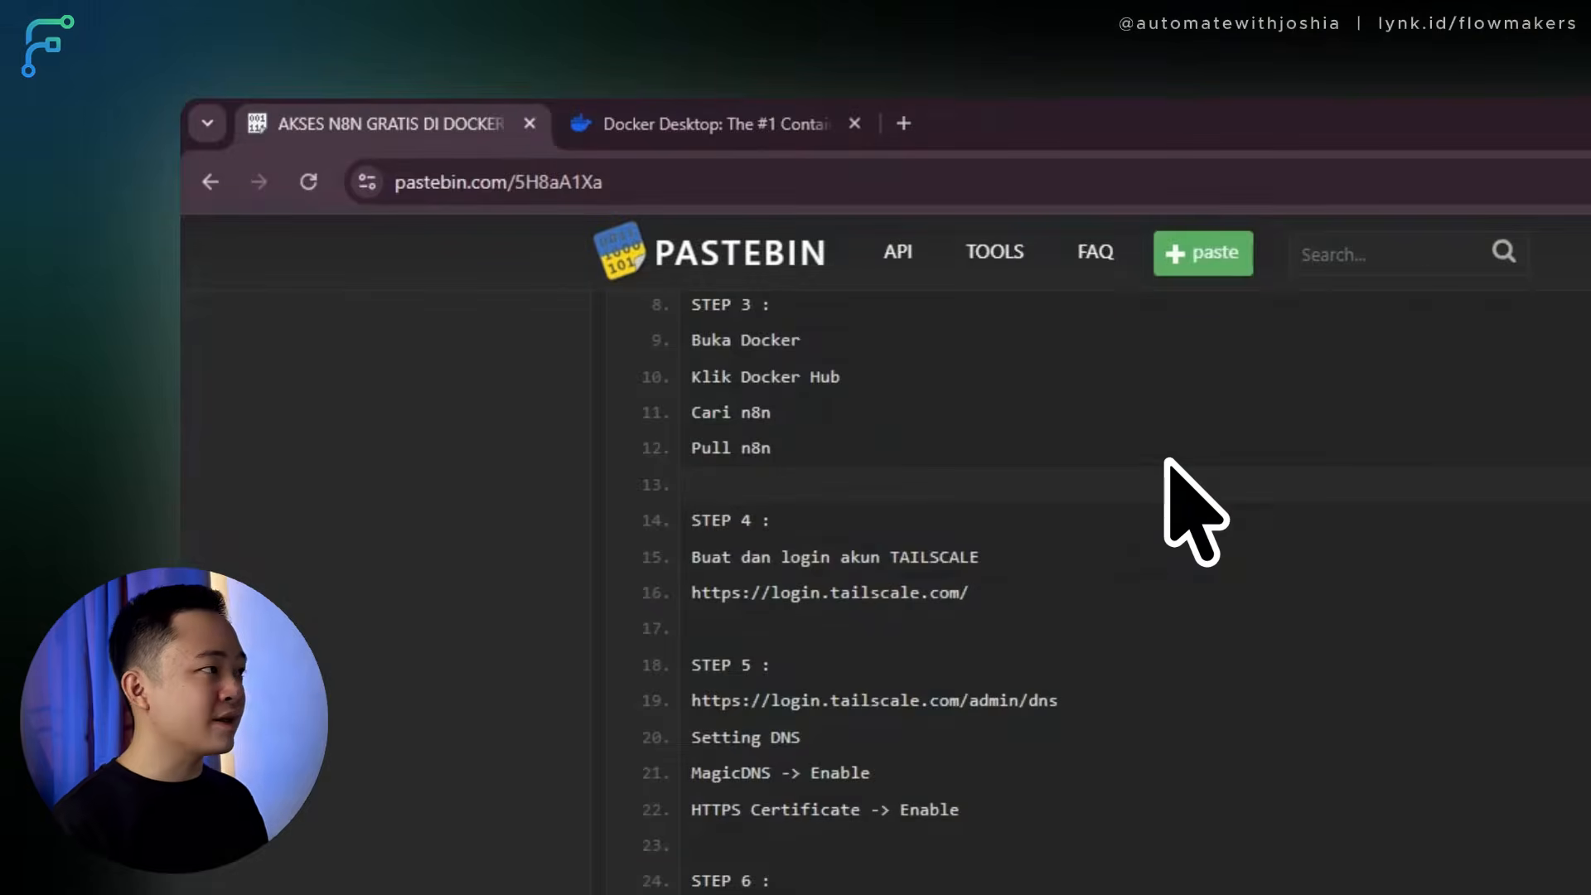
Open the login.tailscale.com link from the Pastebin notes in a new tab and sign in with Google.
drag(969, 593, 693, 572)
key(ctrl+c)
click(903, 123)
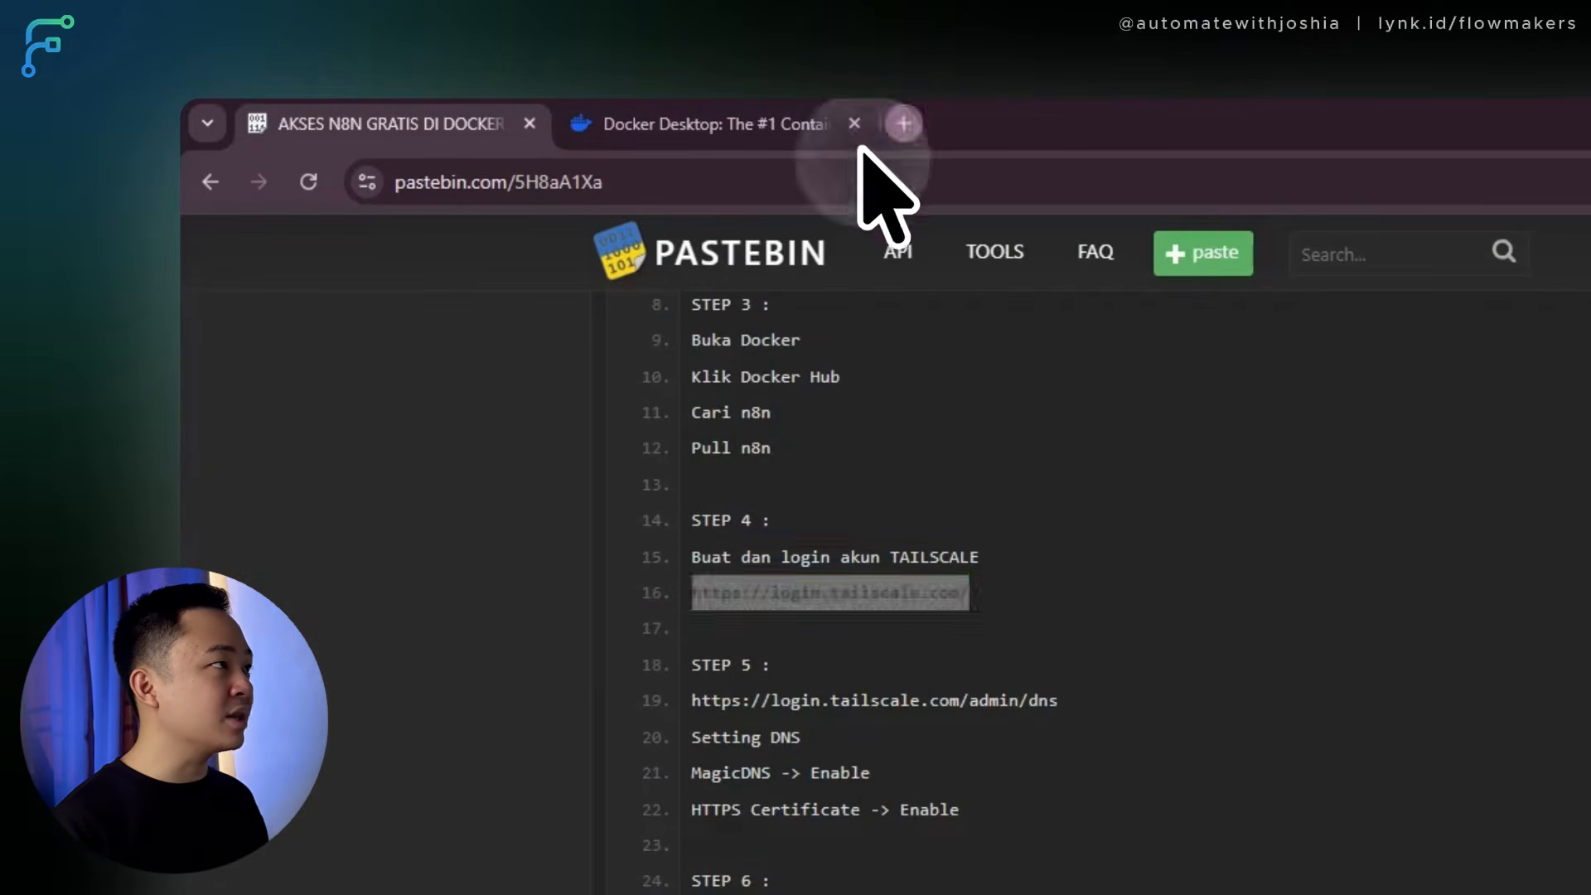
key(ctrl+v)
key(Return)
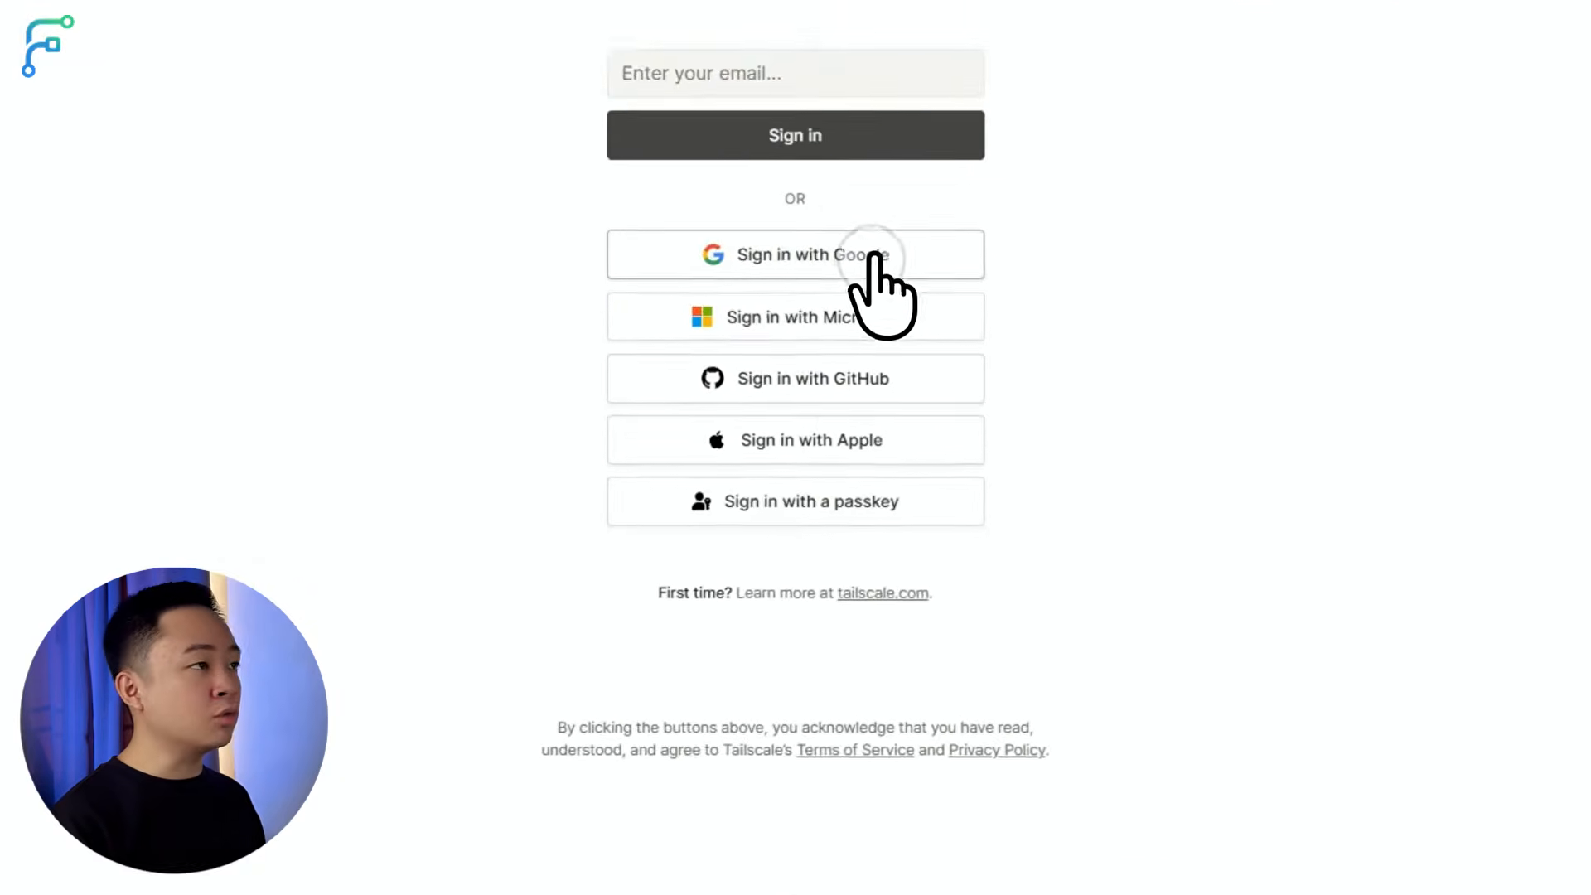
click(838, 288)
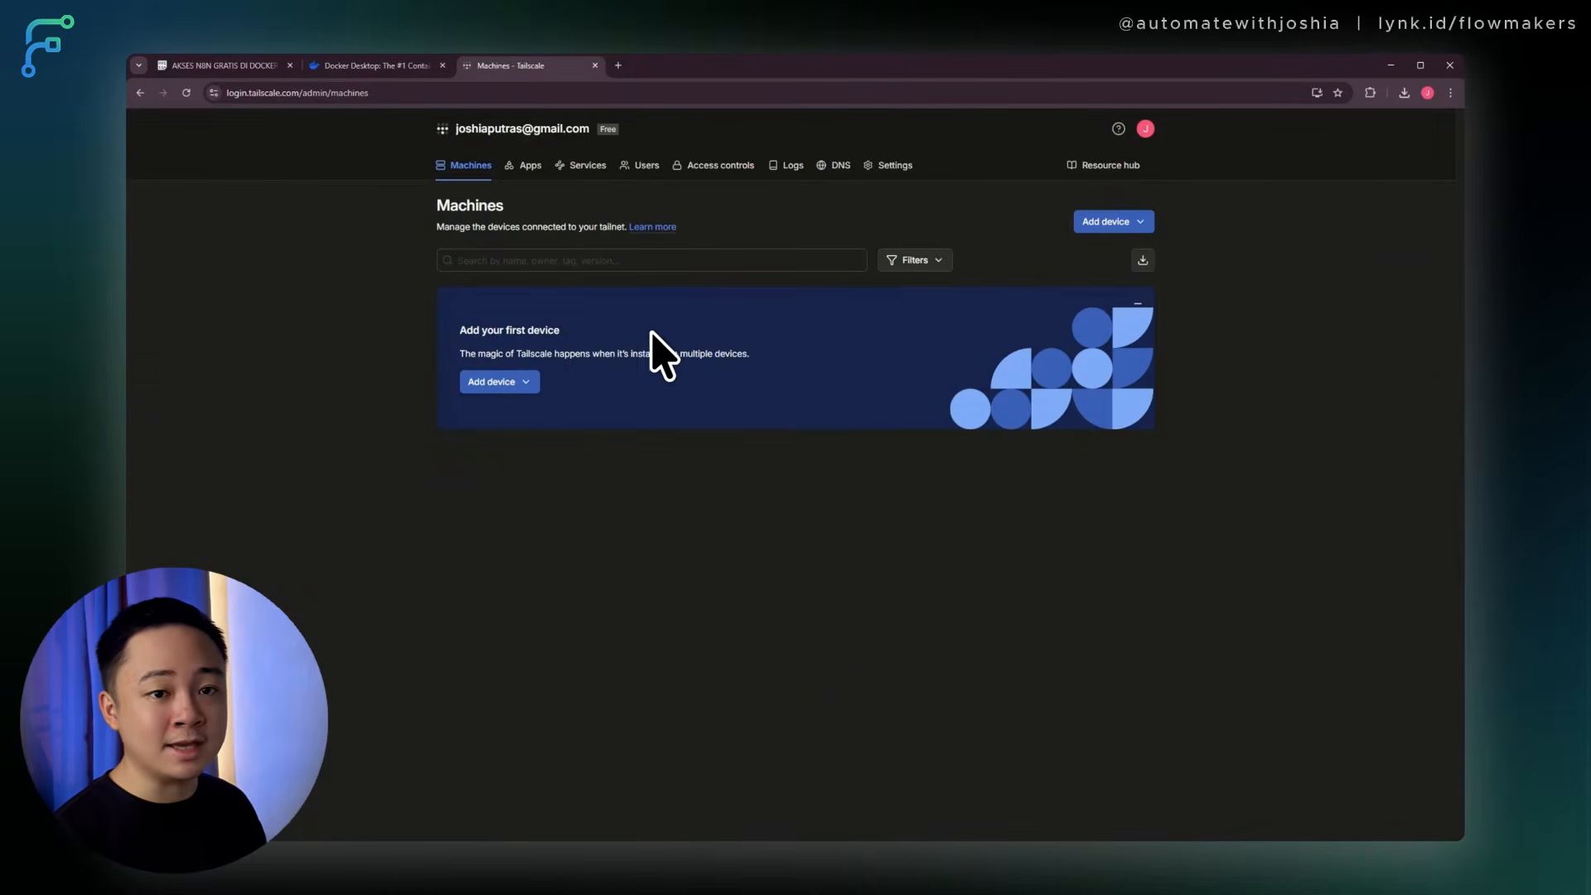
click(217, 66)
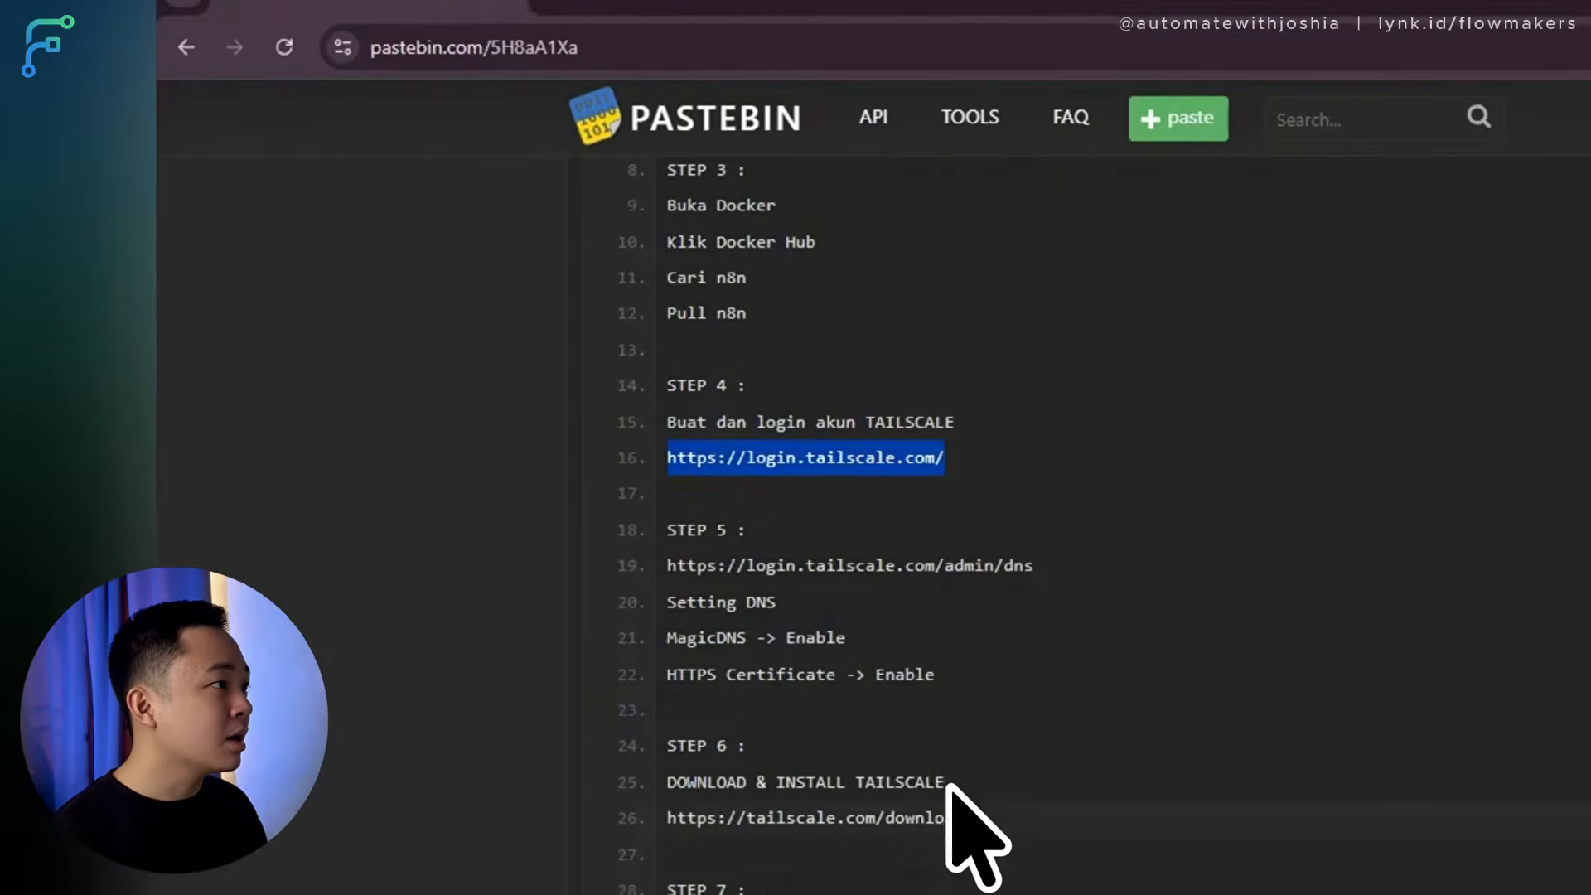
click(808, 556)
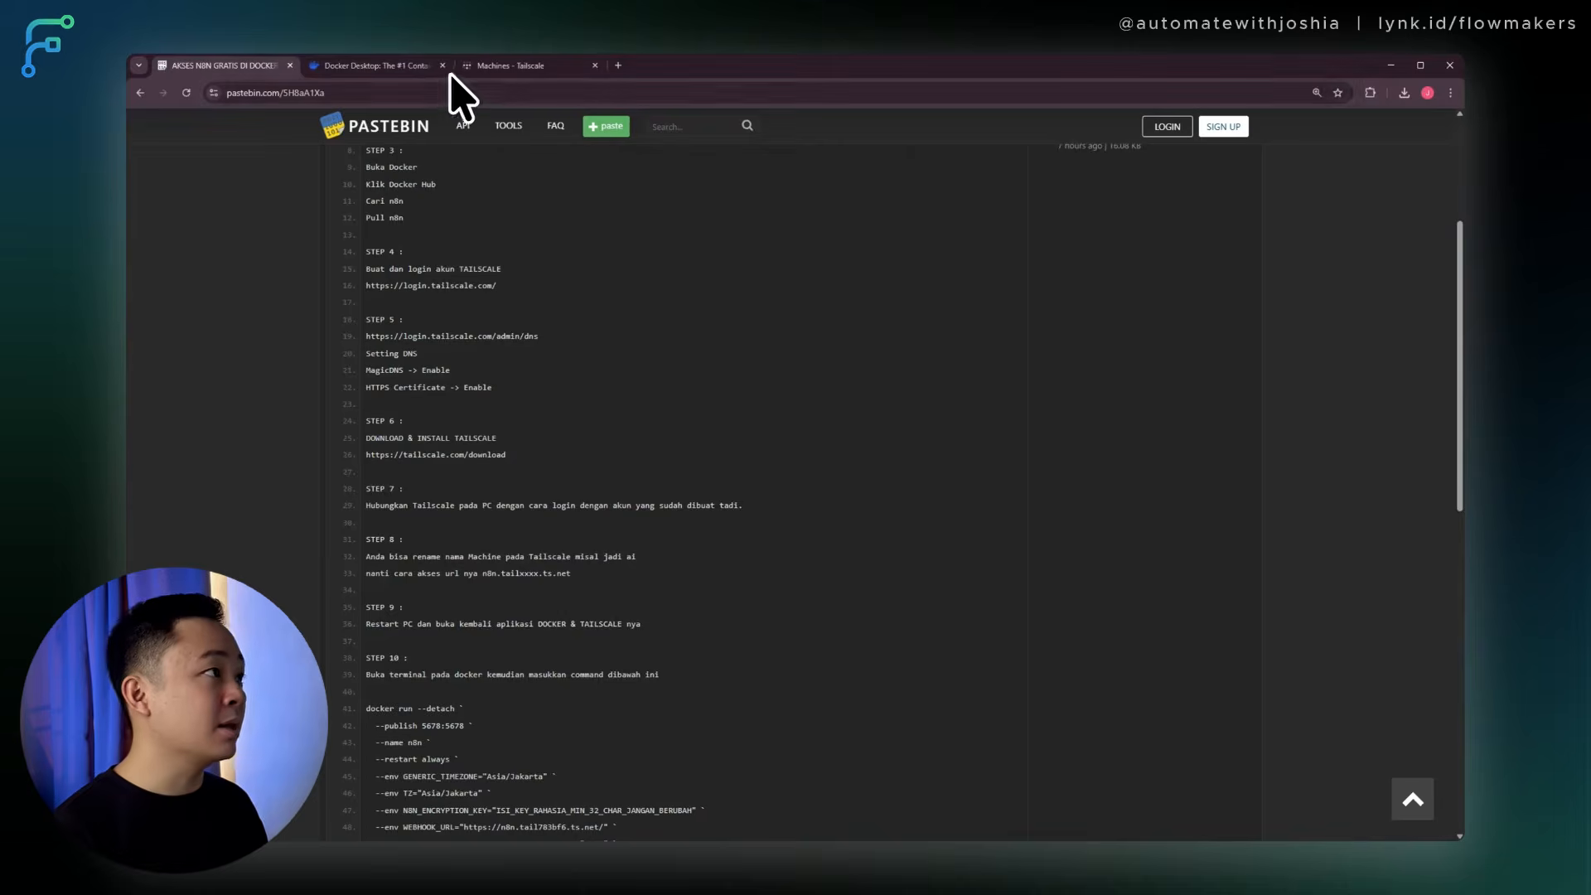
click(507, 65)
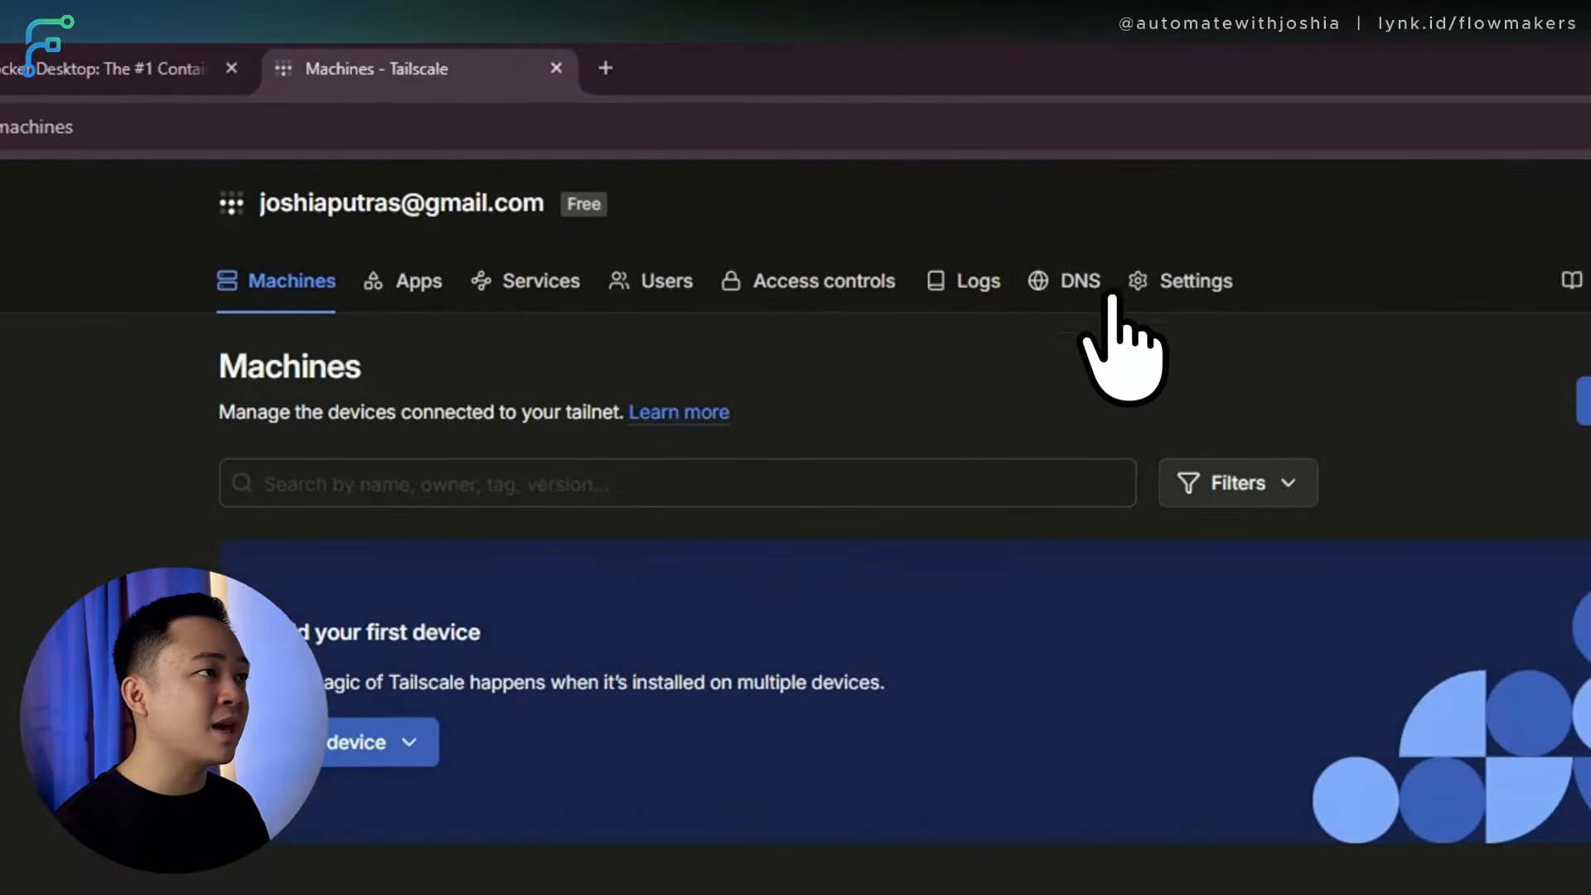
Enable HTTPS certificates on the tailnet DNS page and select the tailnet DNS name.
click(1081, 282)
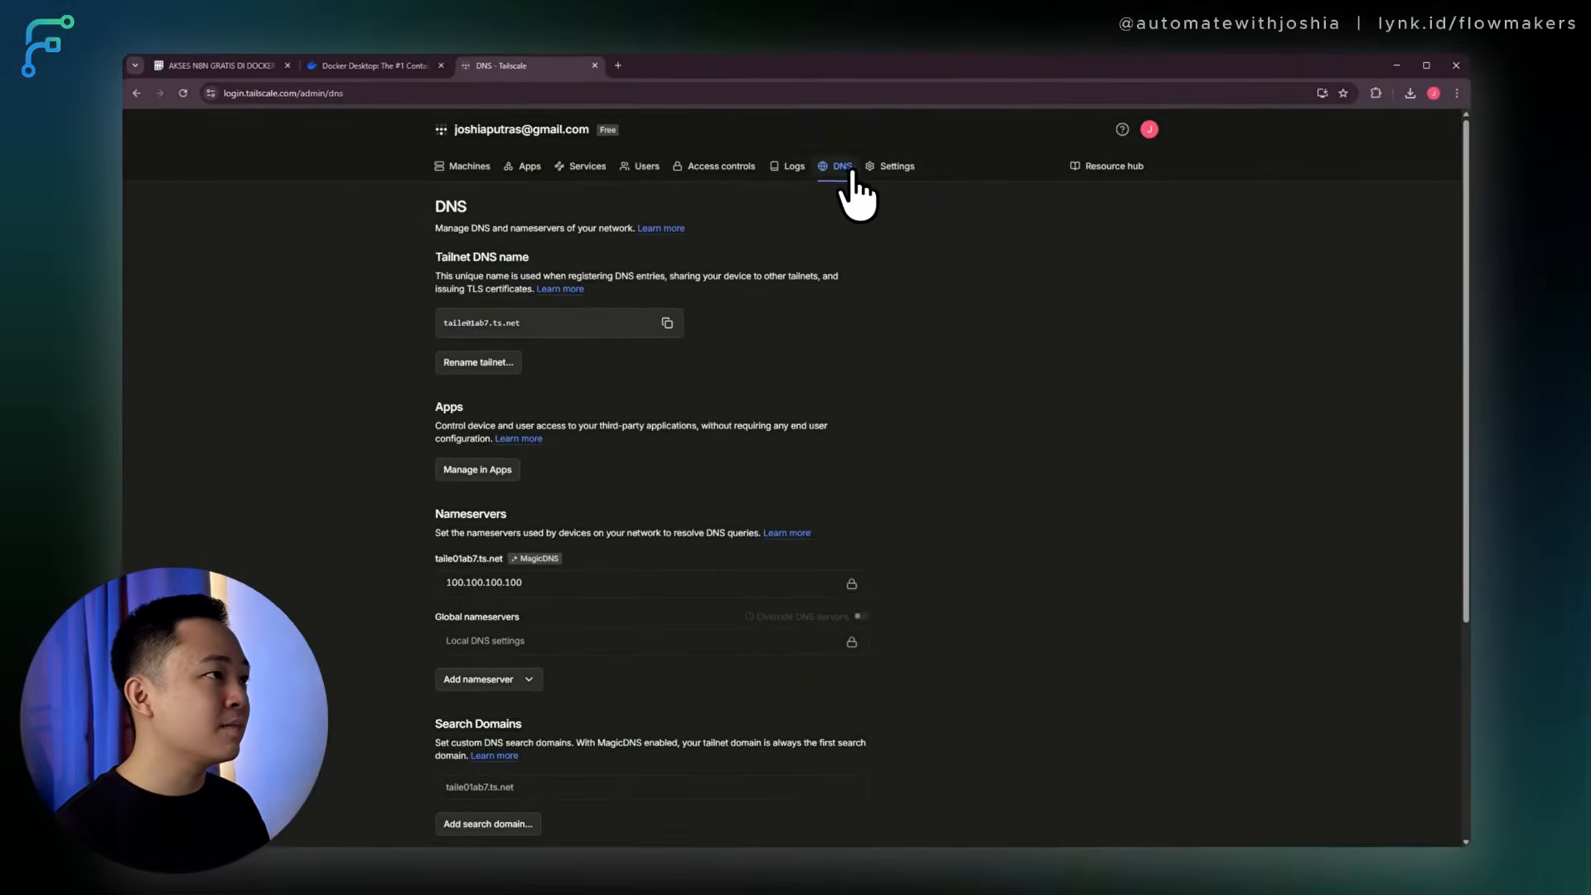
scroll(507, 479, down, 4)
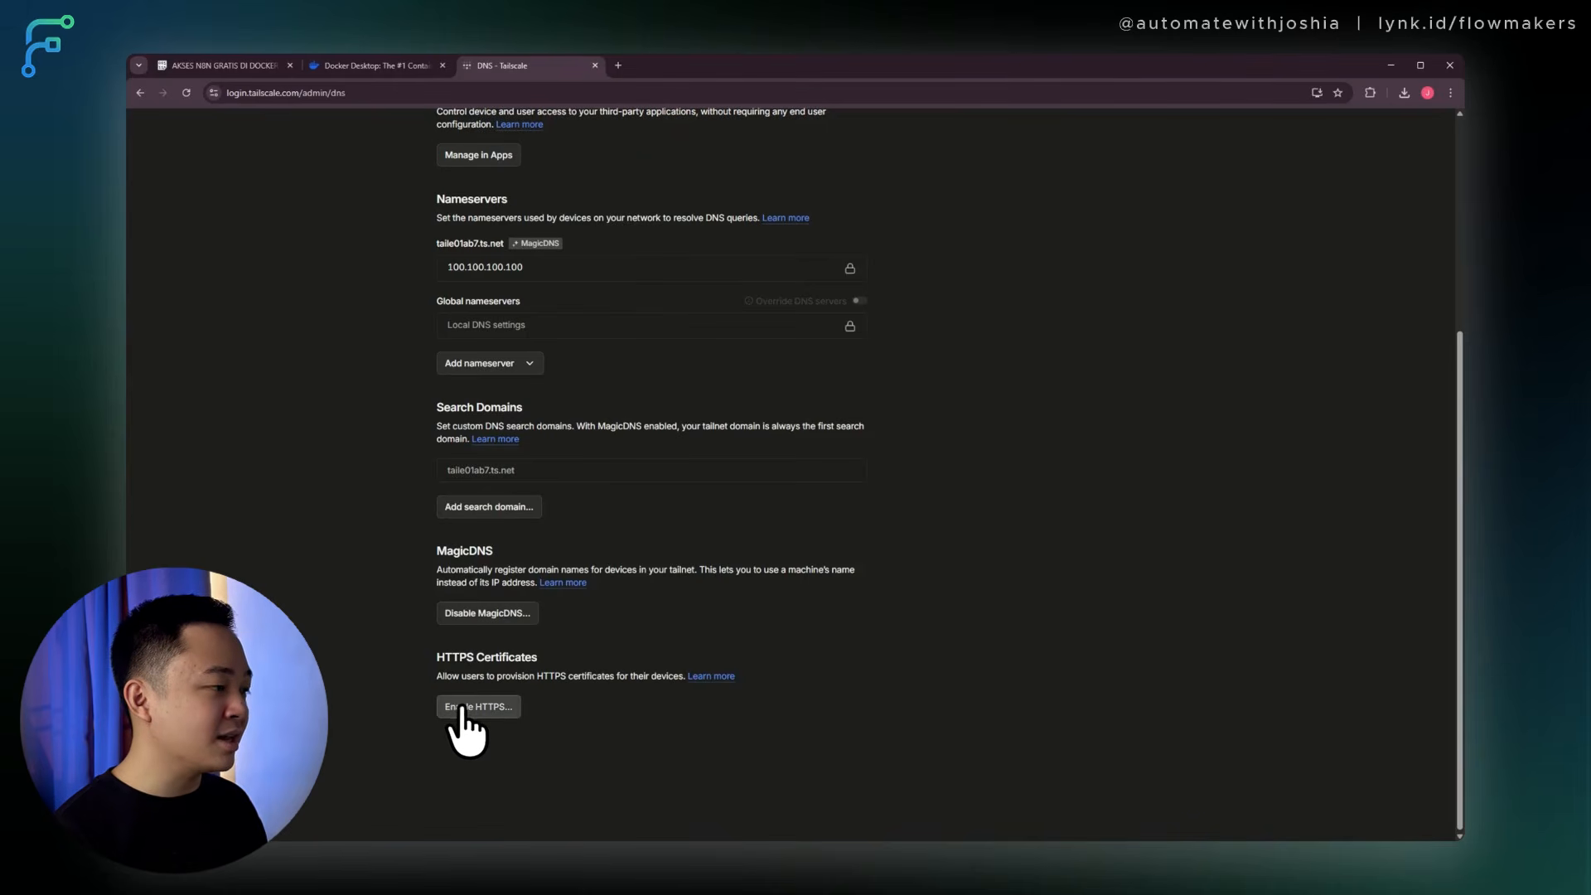
click(462, 711)
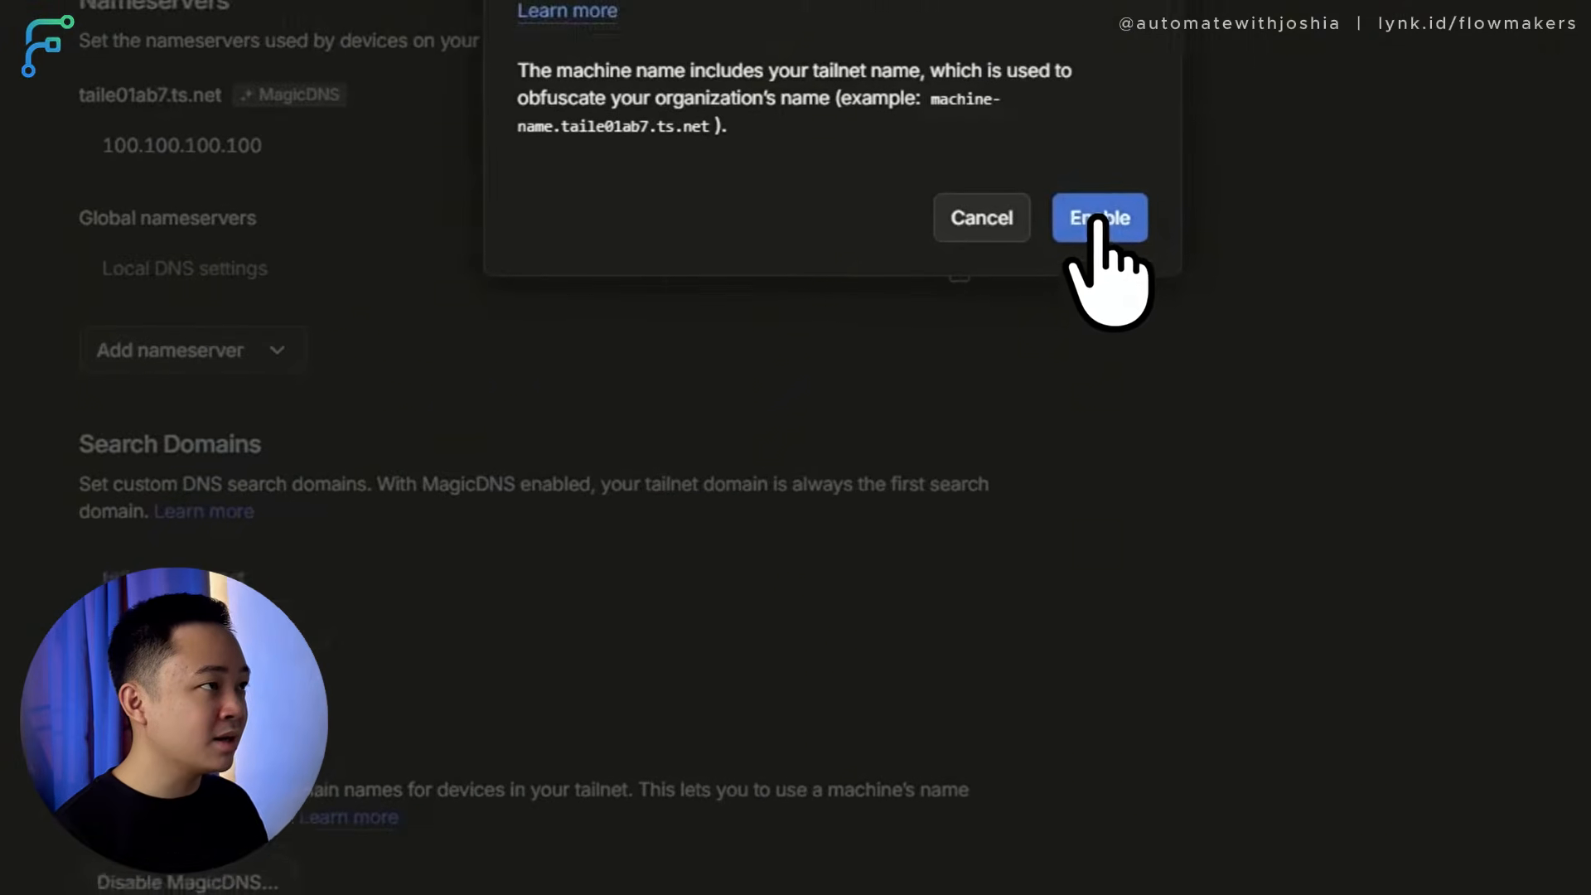
click(1099, 219)
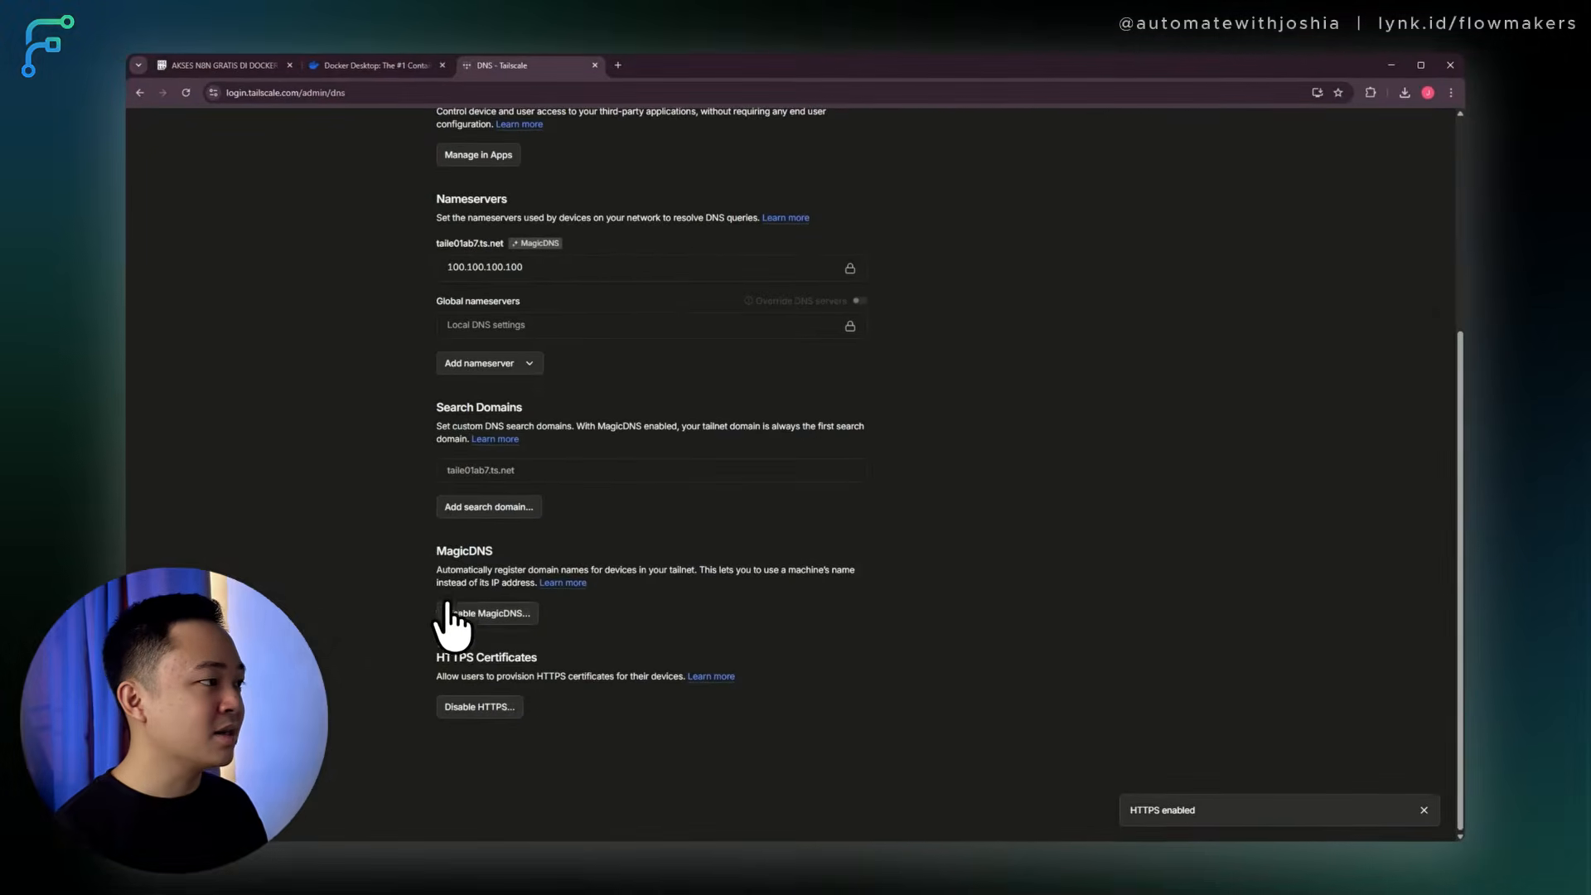
scroll(476, 576, up, 4)
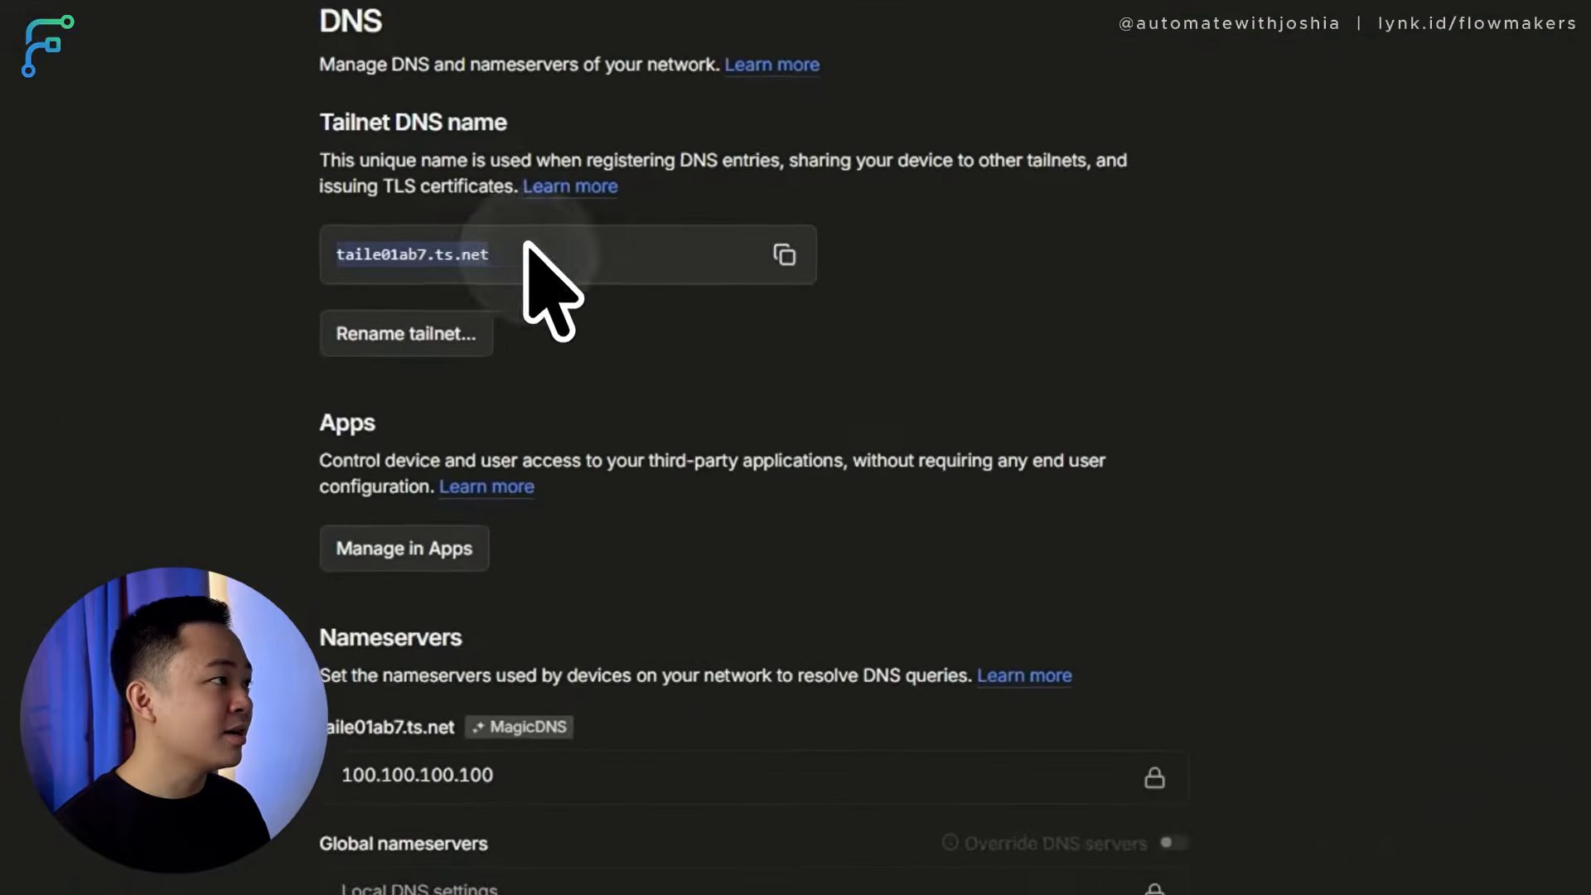
click(479, 322)
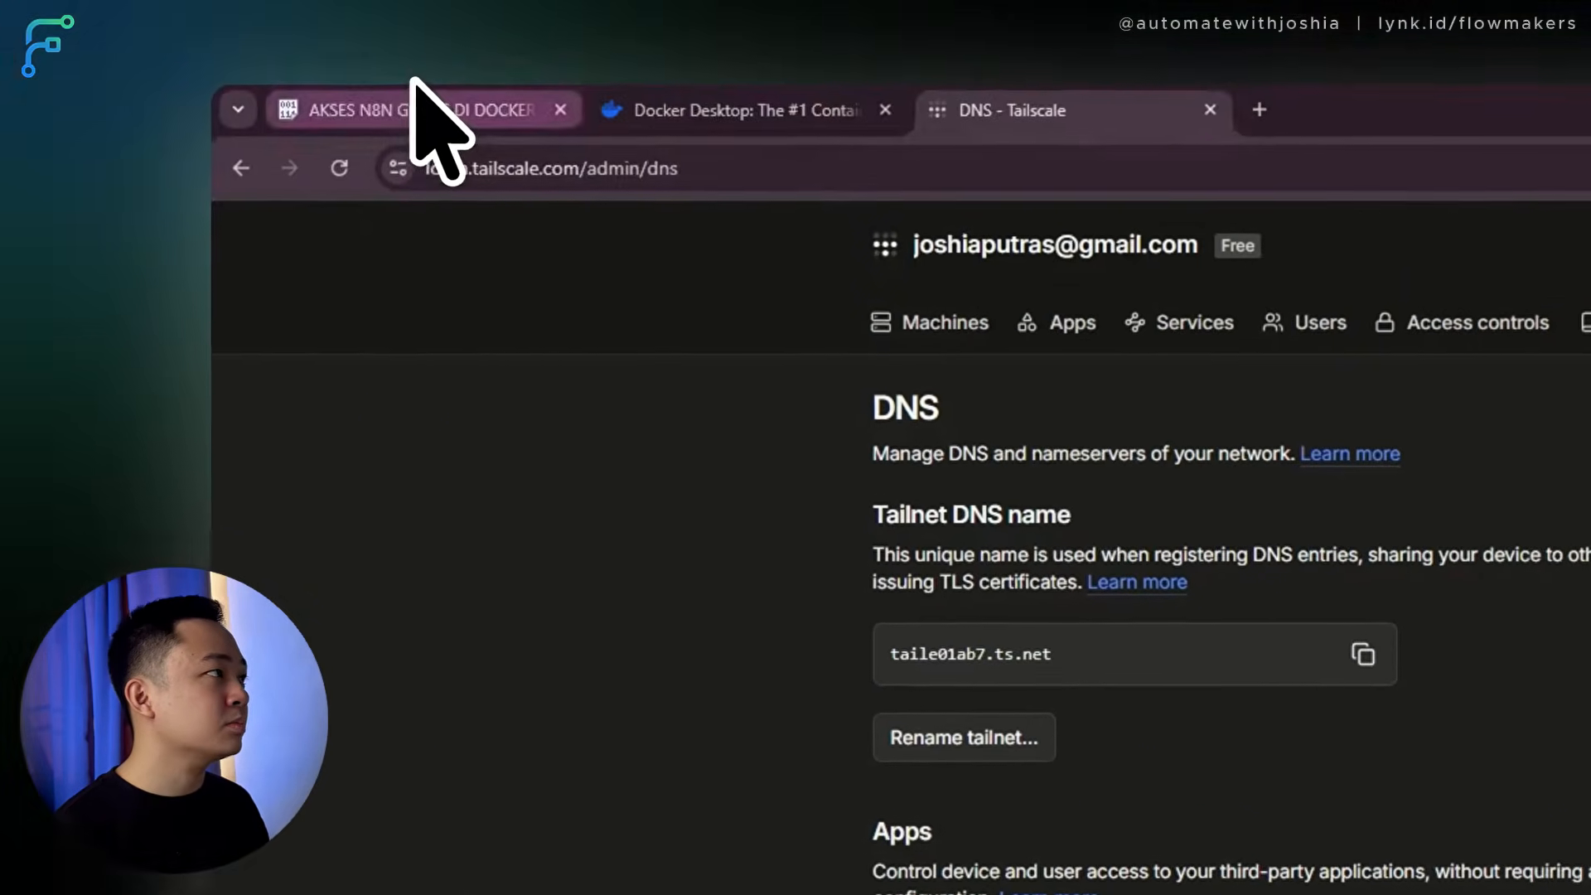
click(419, 110)
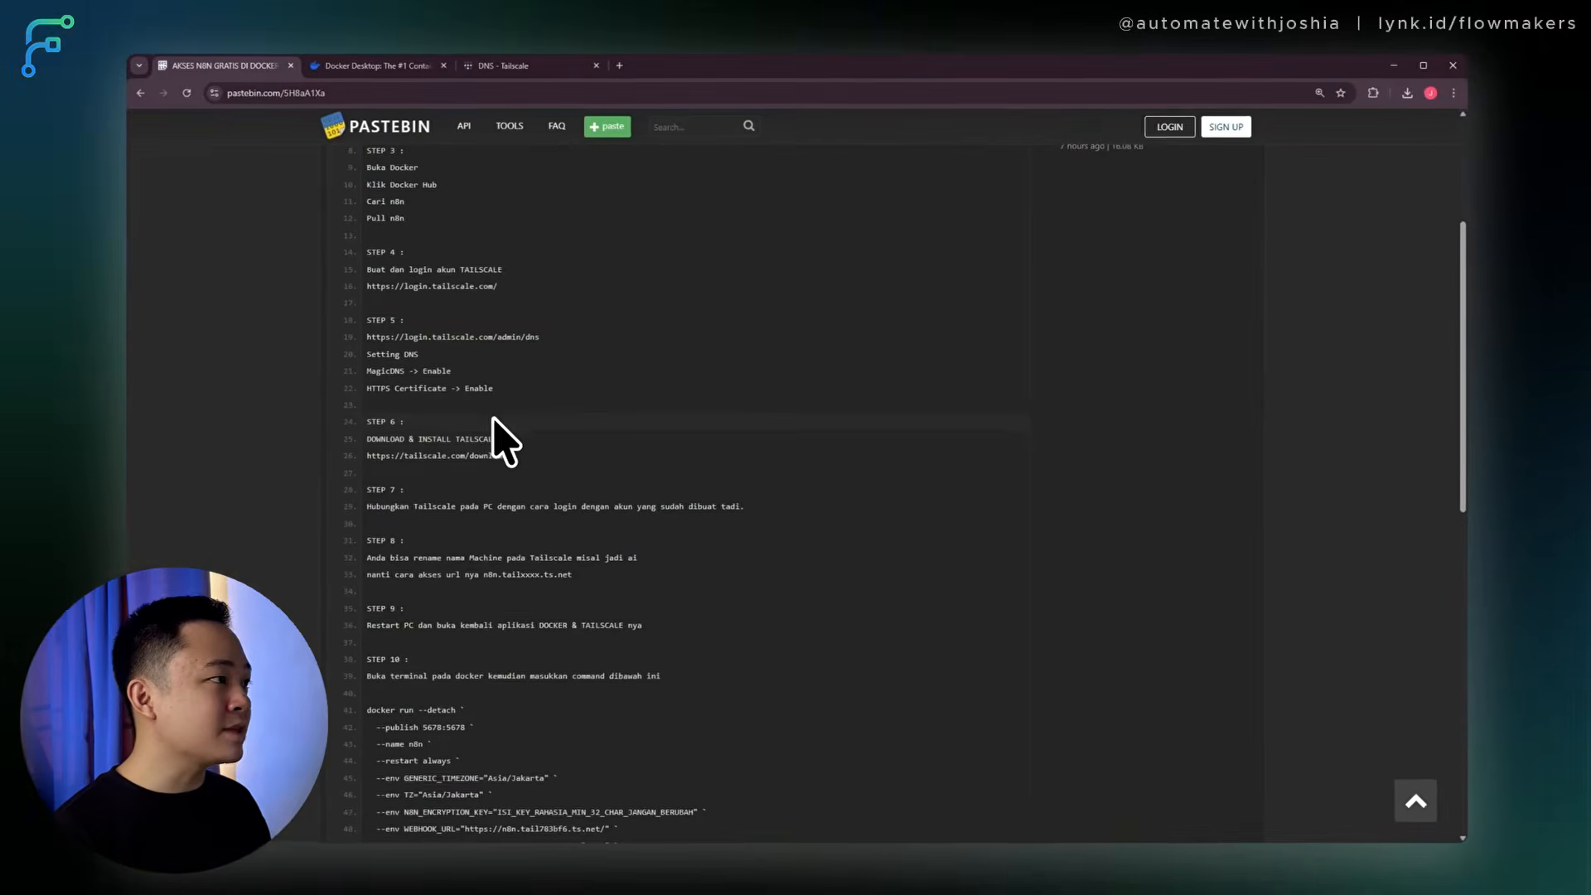
drag(514, 455, 365, 455)
key(ctrl+c)
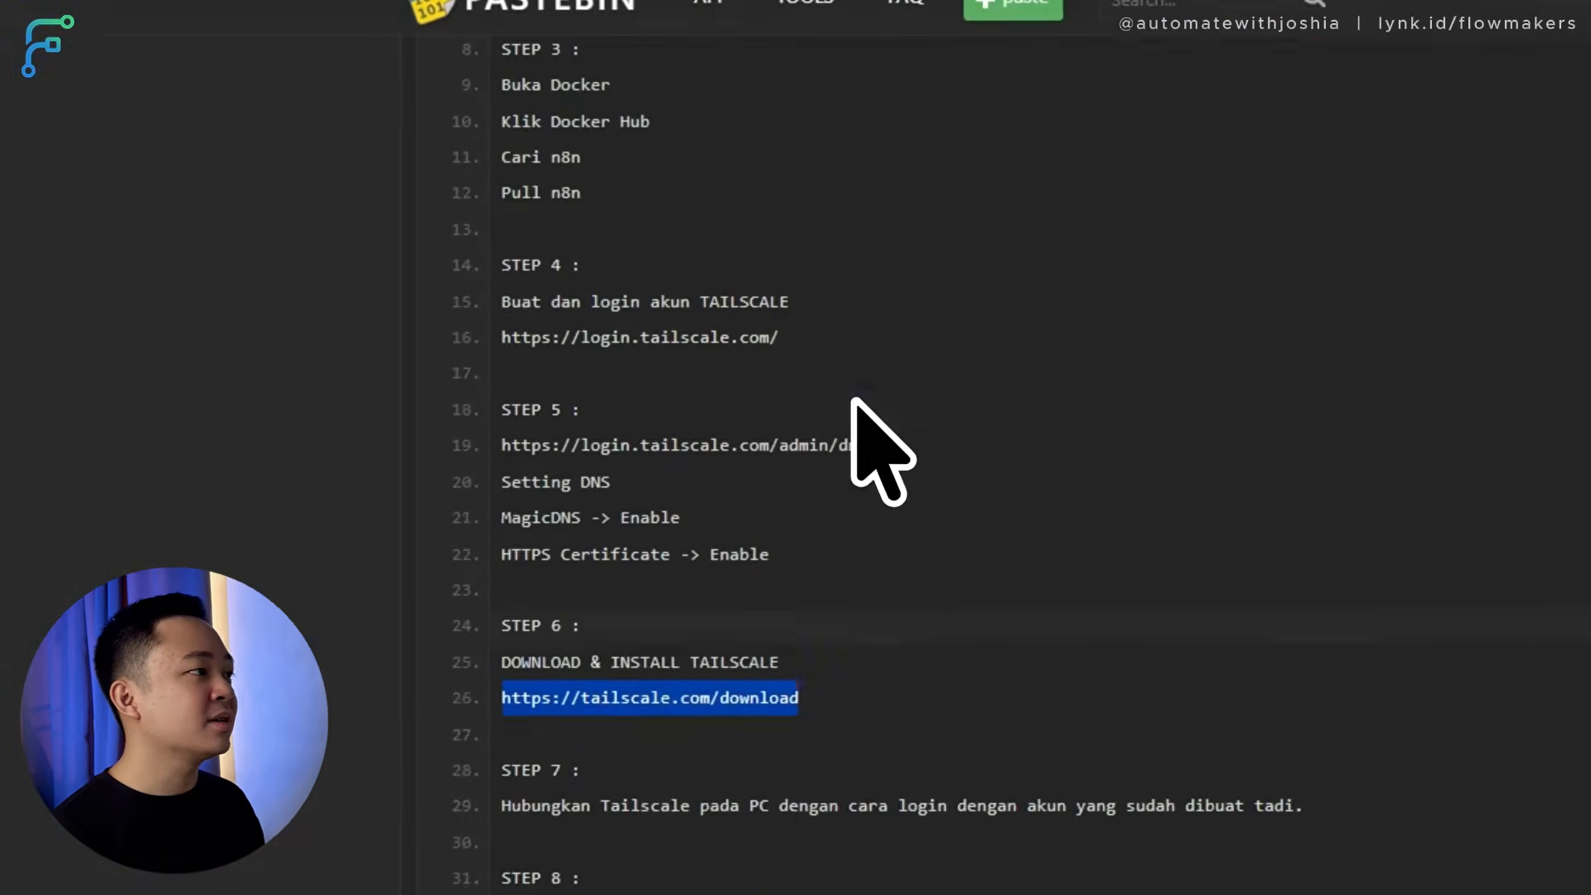
click(1036, 78)
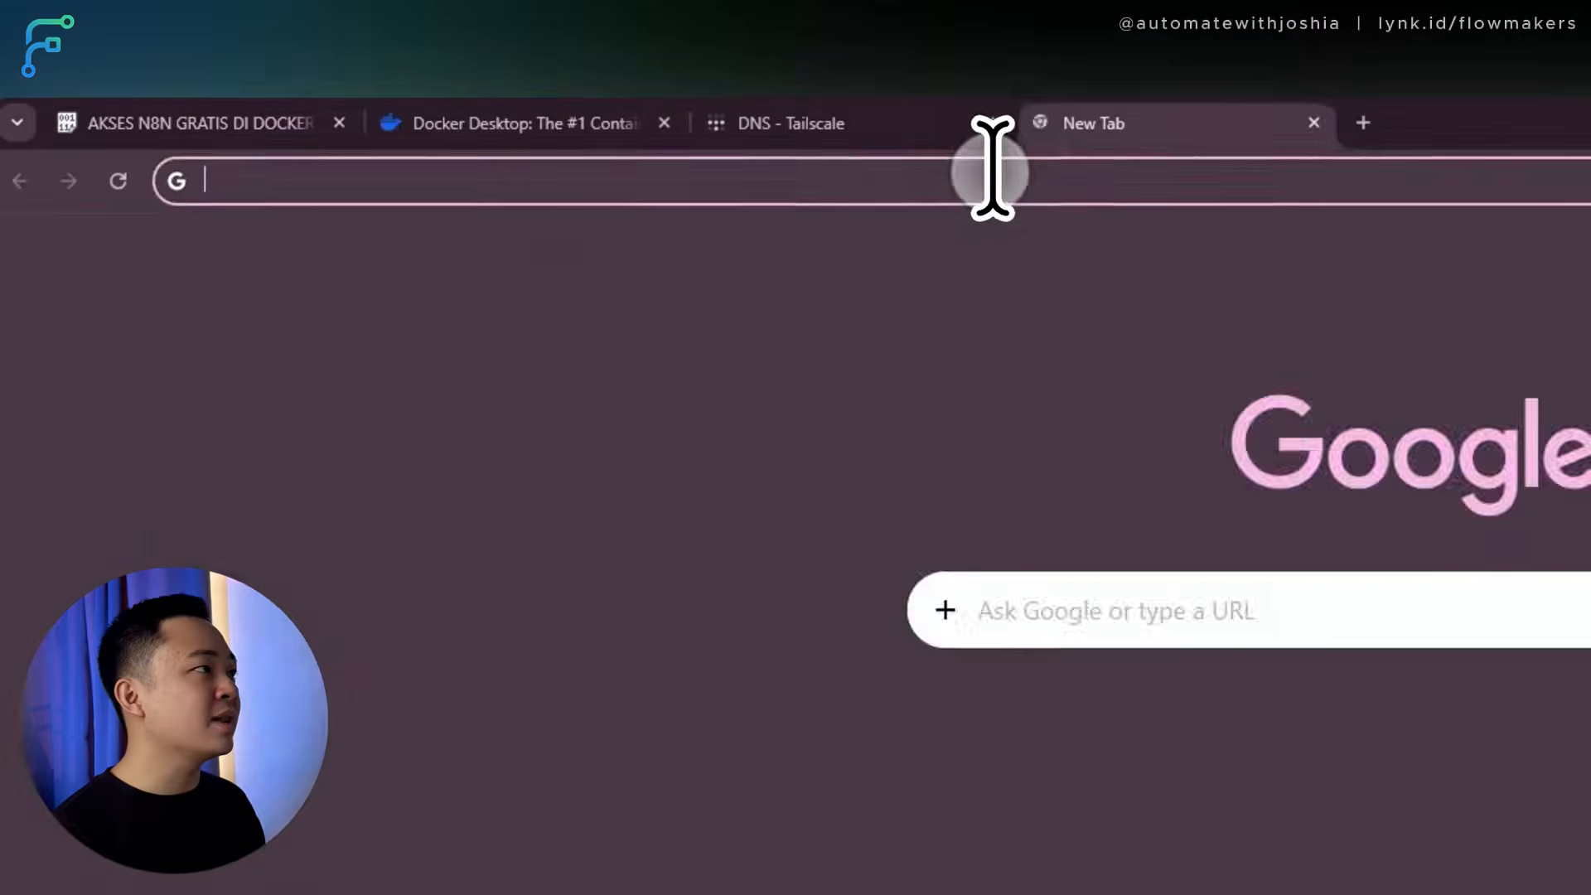
key(ctrl+v)
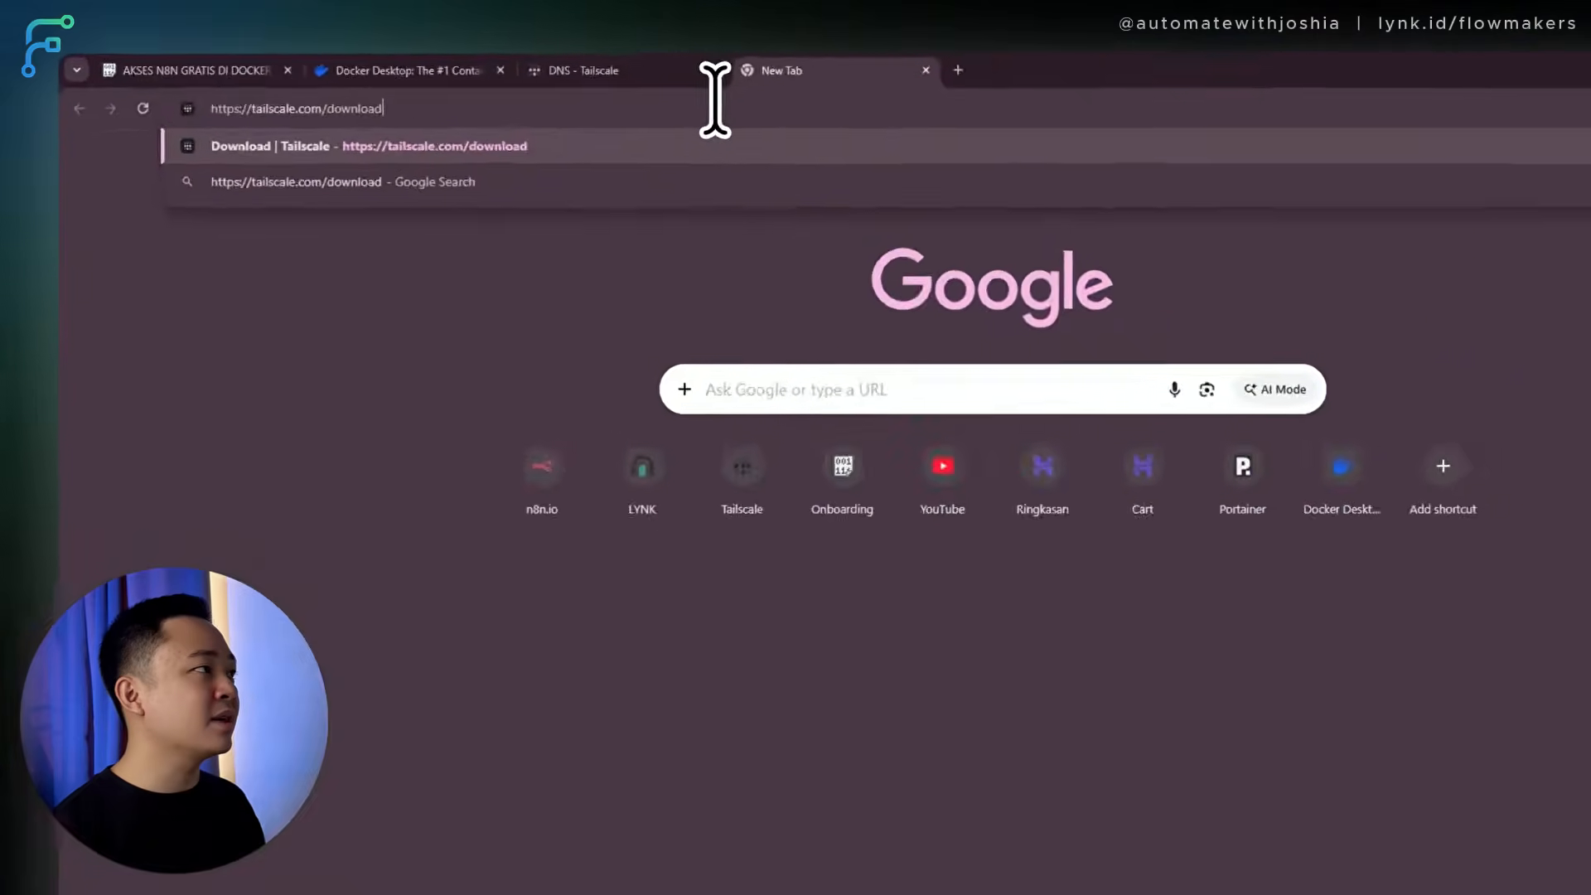
key(Return)
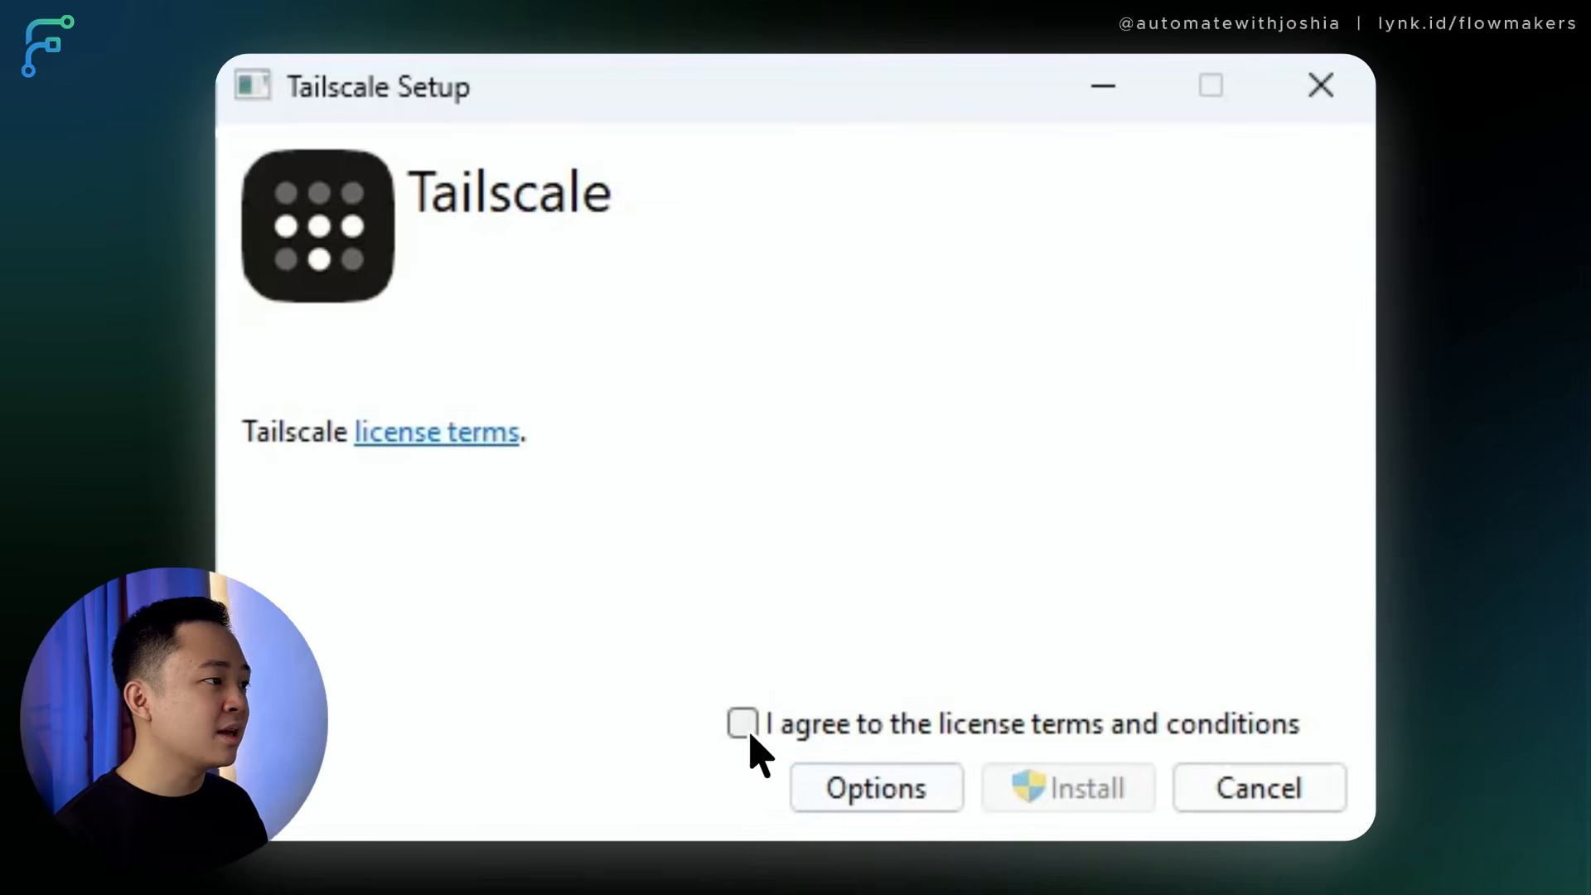
Run the Tailscale setup through to completion and close it.
click(1073, 787)
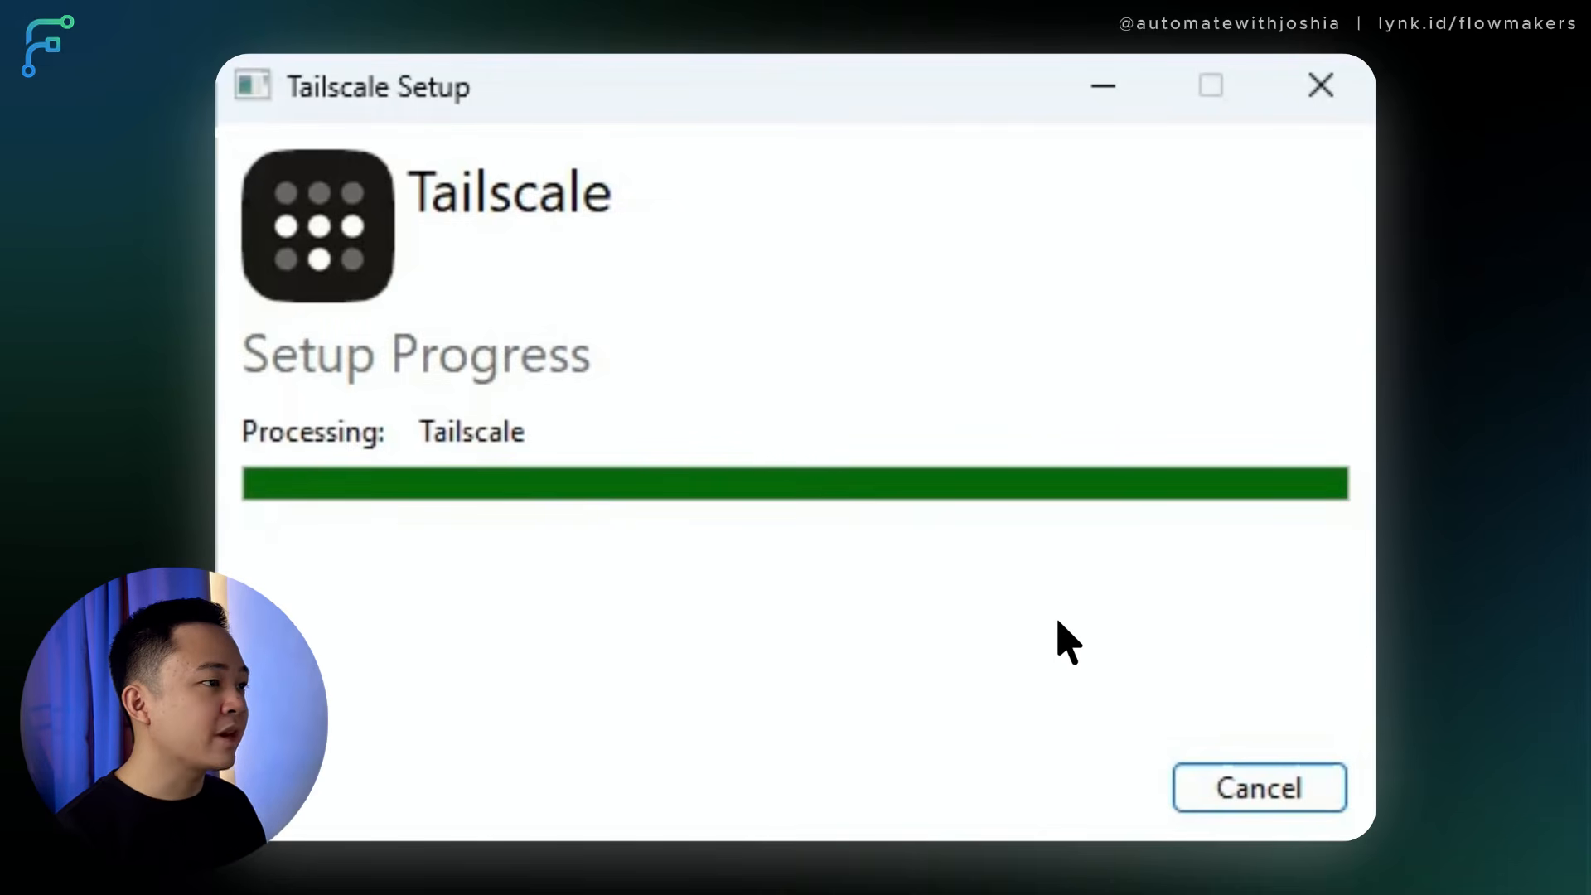
click(1294, 800)
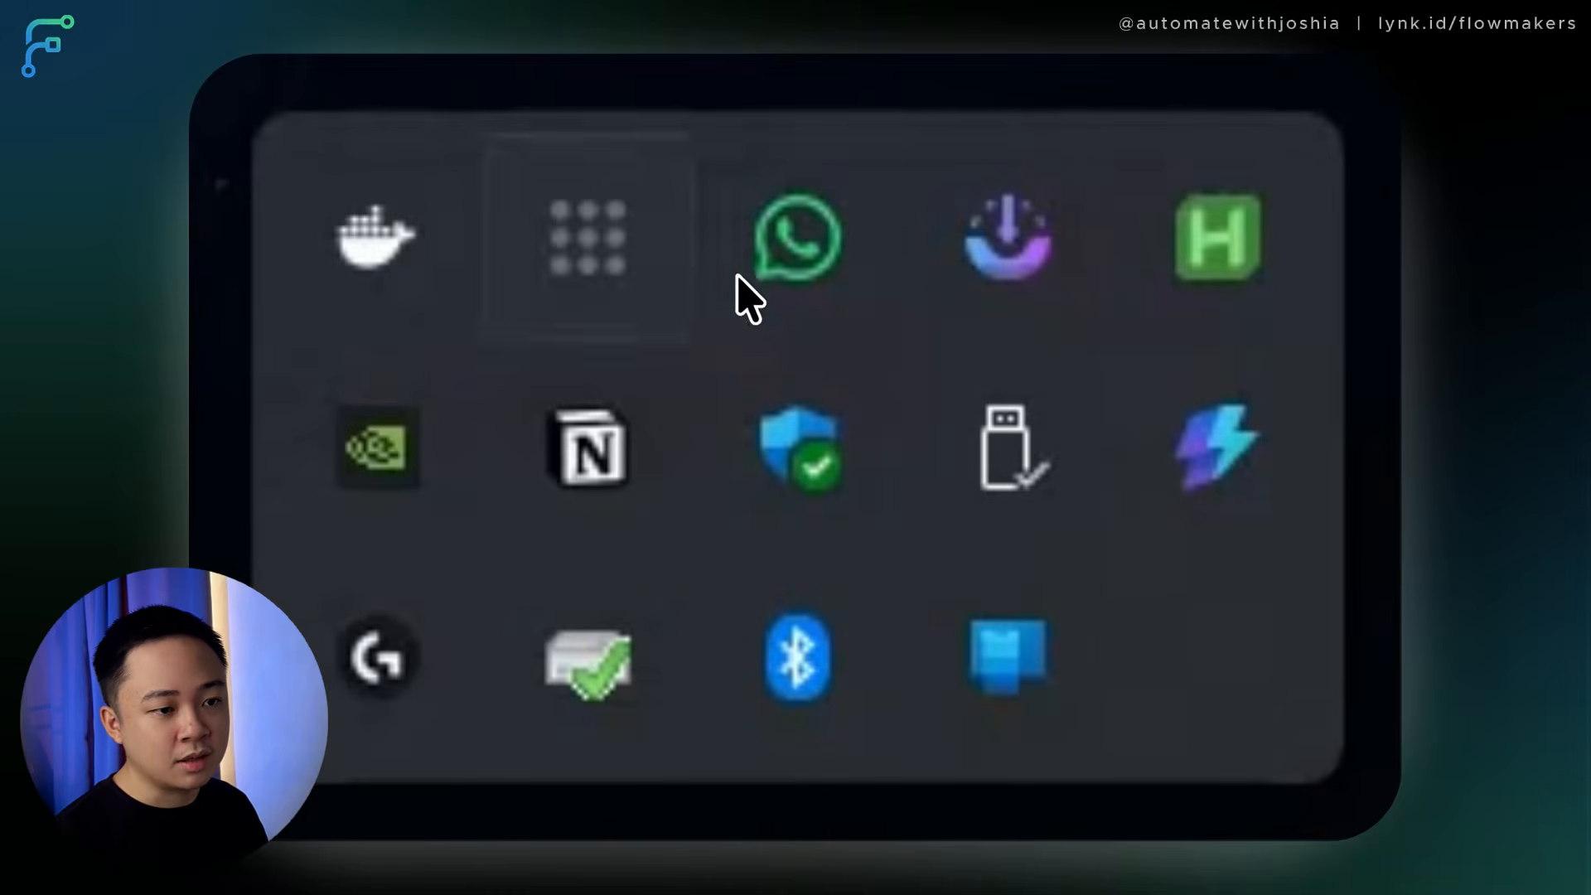
Log in from the Tailscale tray icon, approve Connect in the browser, then go to the DNS page.
right_click(602, 239)
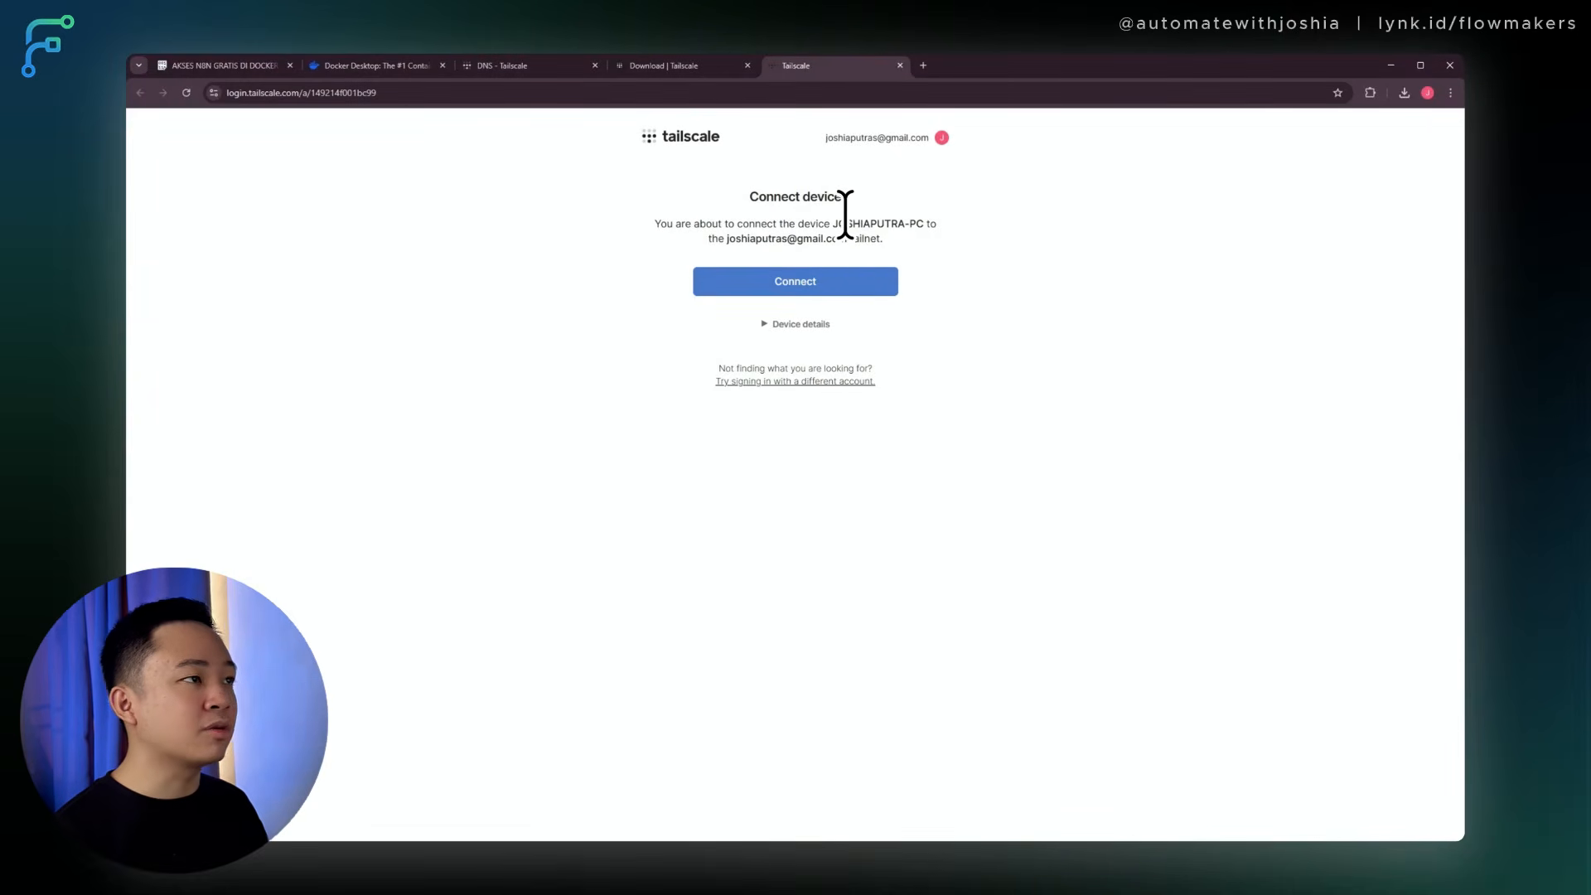
click(802, 282)
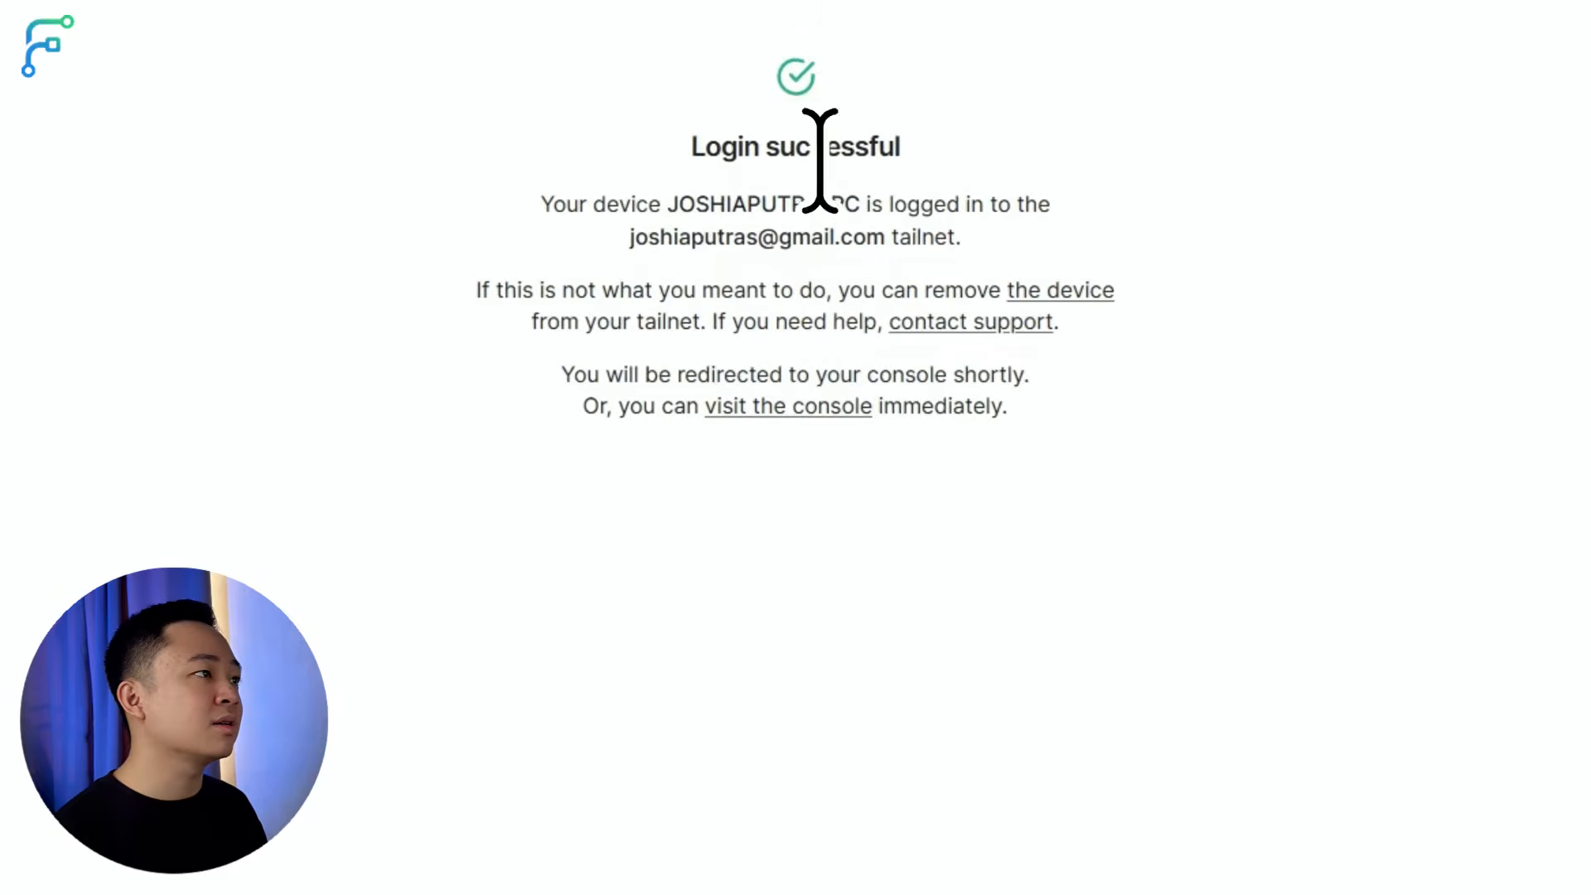
drag(942, 147, 1175, 423)
click(1175, 546)
click(502, 131)
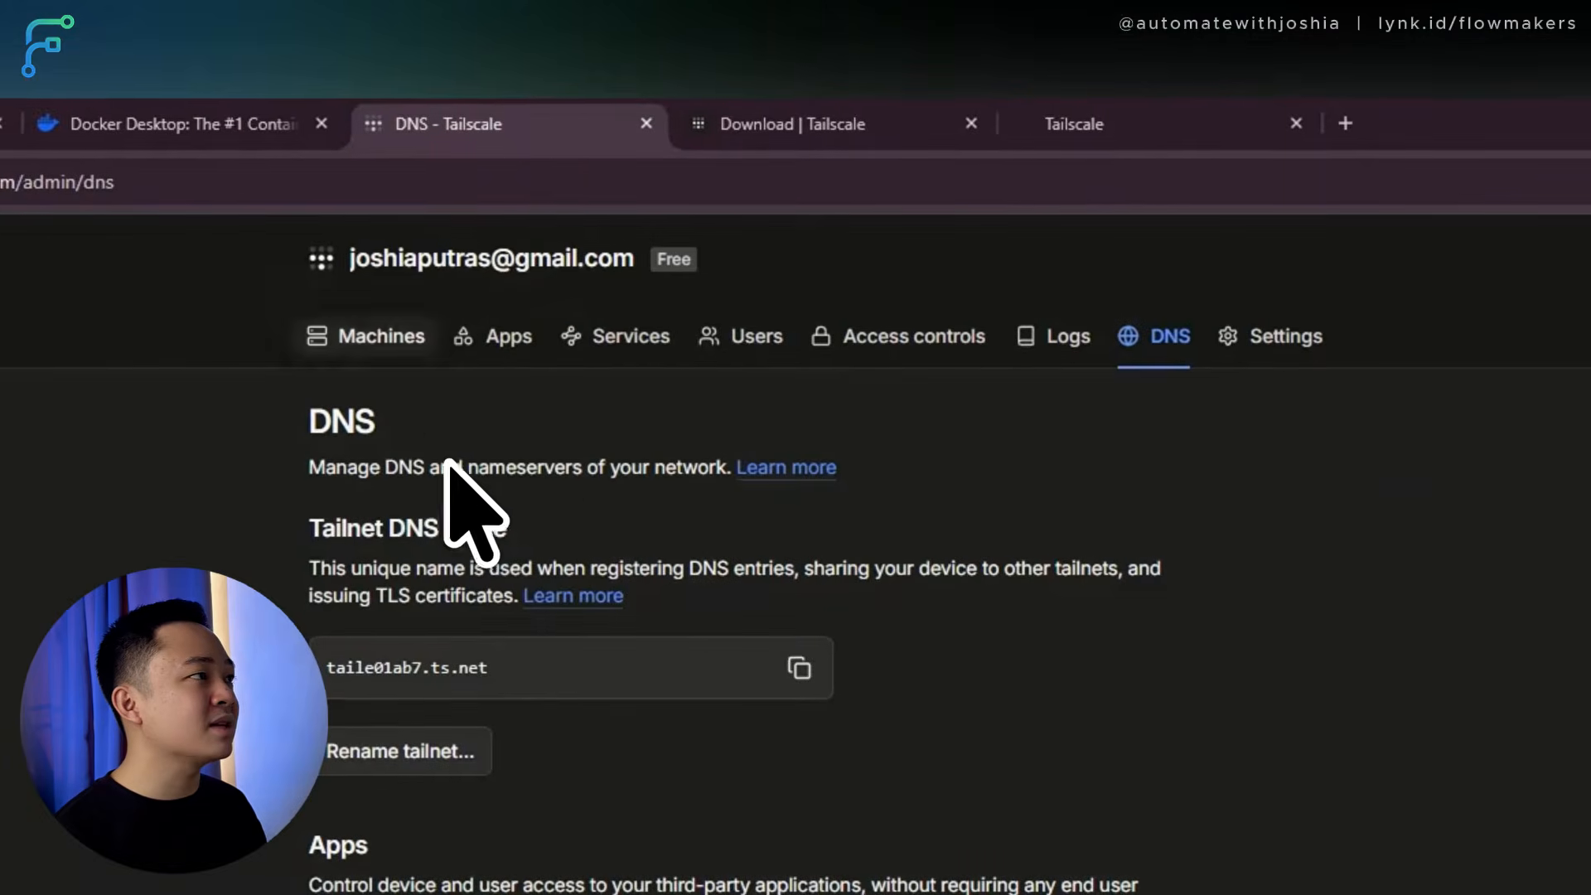
Open the Machines list and review the Step 8 rename note and example URL n8n.tailxxxx.ts.net.
click(384, 330)
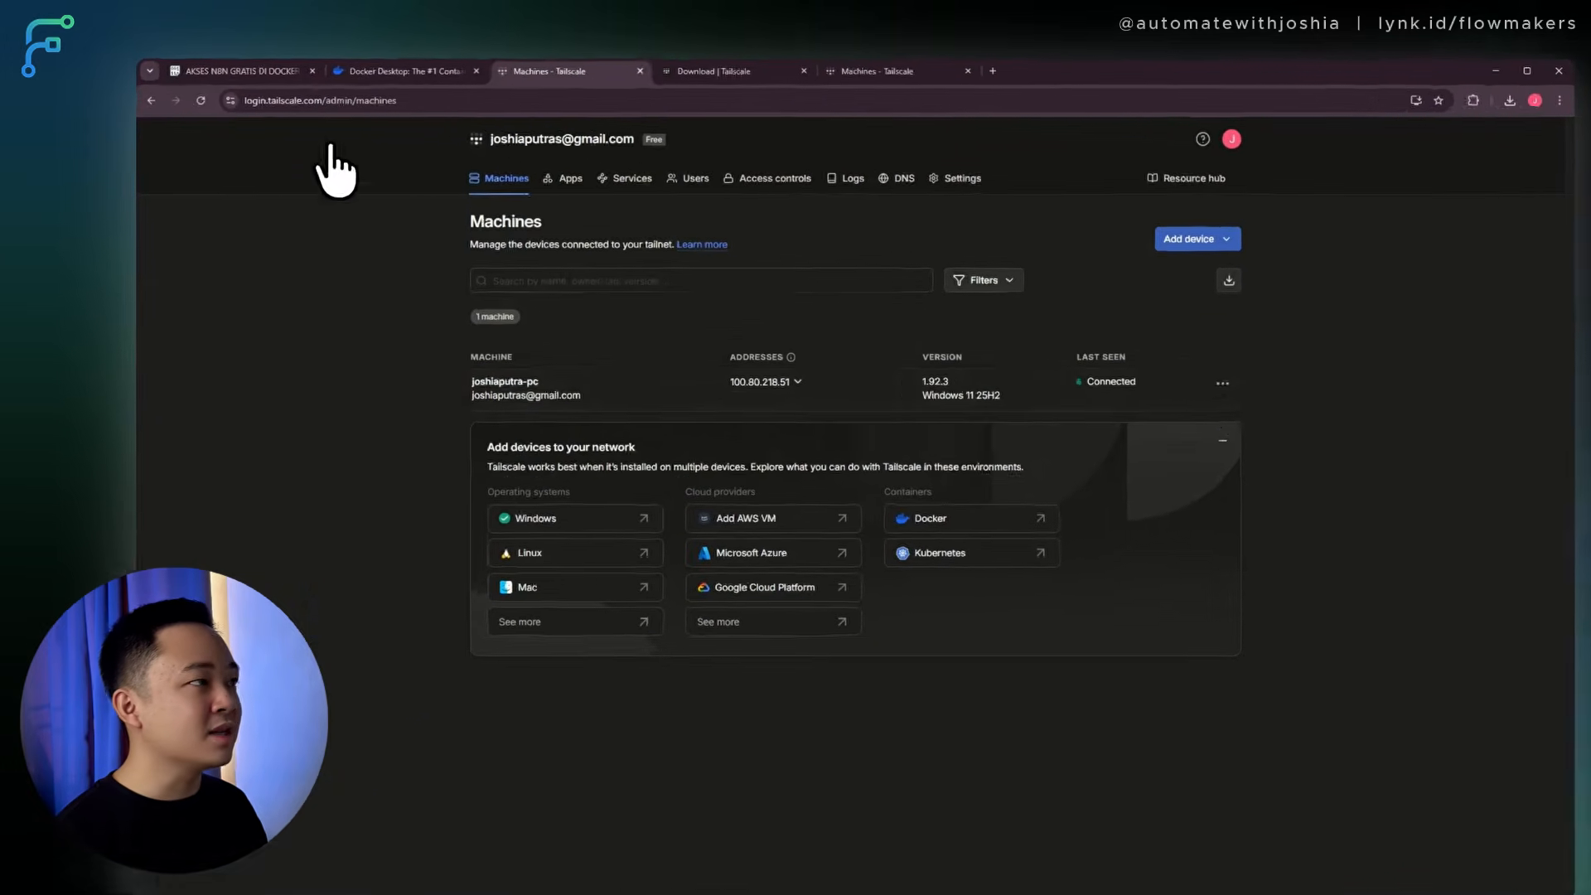
click(228, 66)
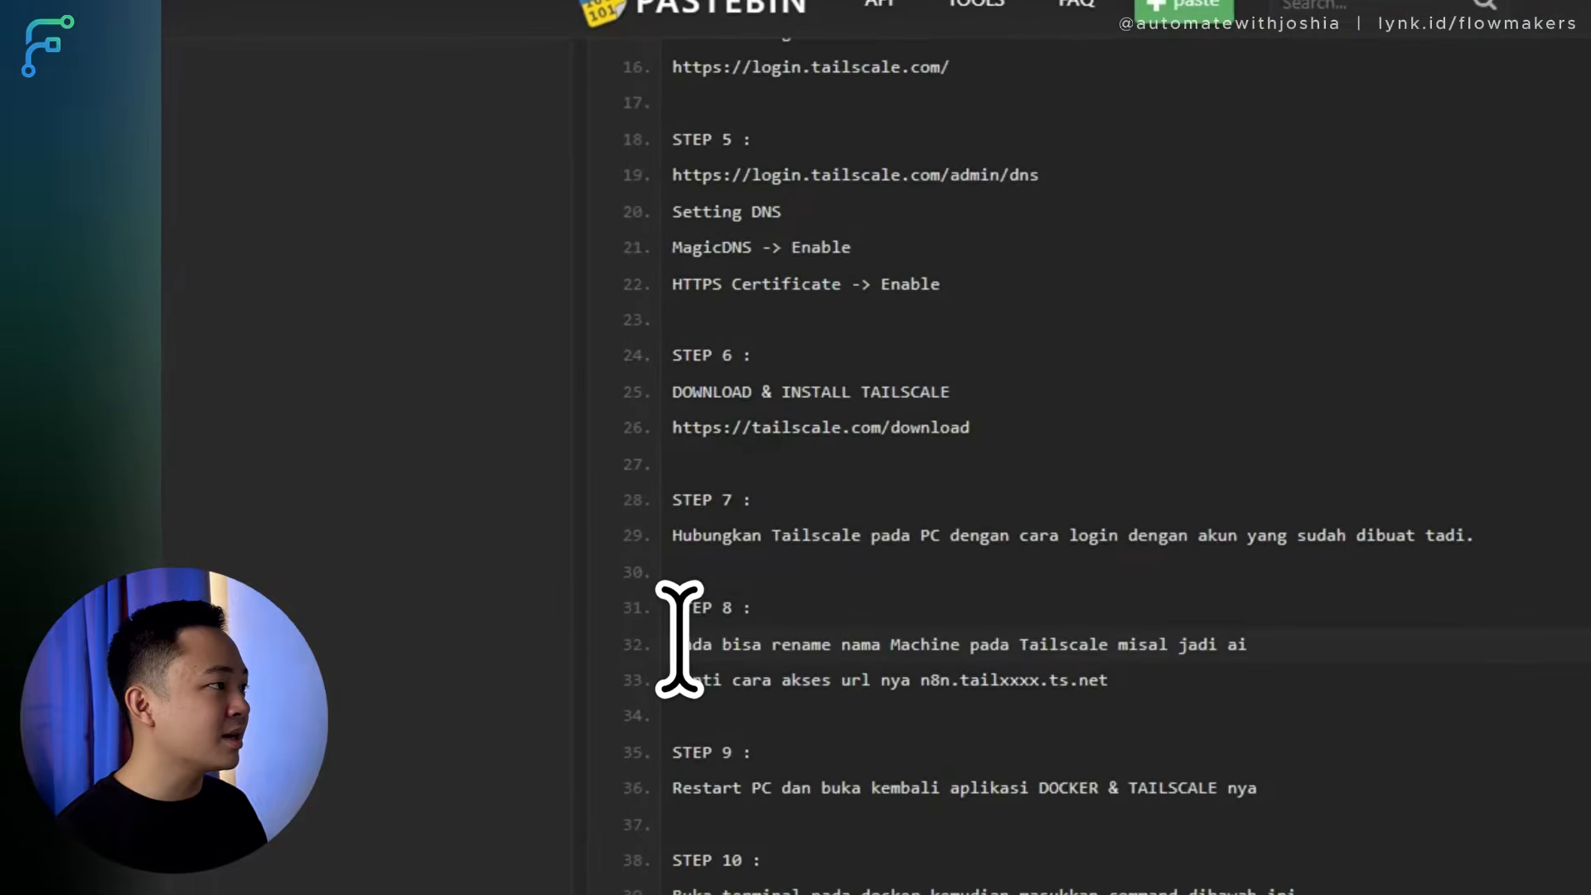
drag(674, 651, 885, 645)
drag(1171, 655, 1276, 663)
click(1268, 719)
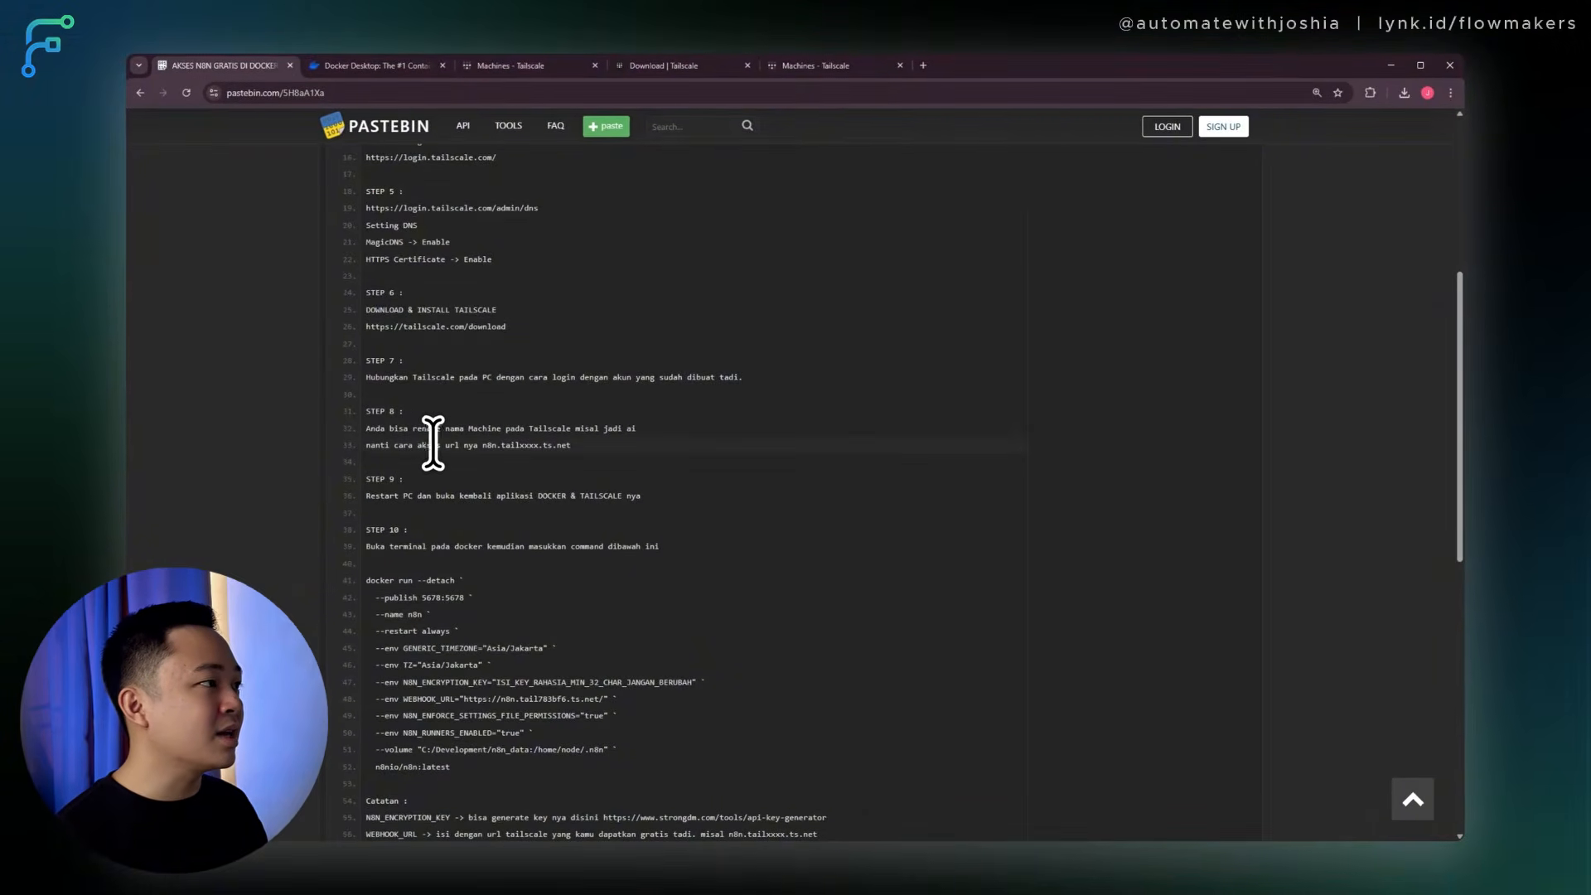
double_click(522, 445)
click(515, 441)
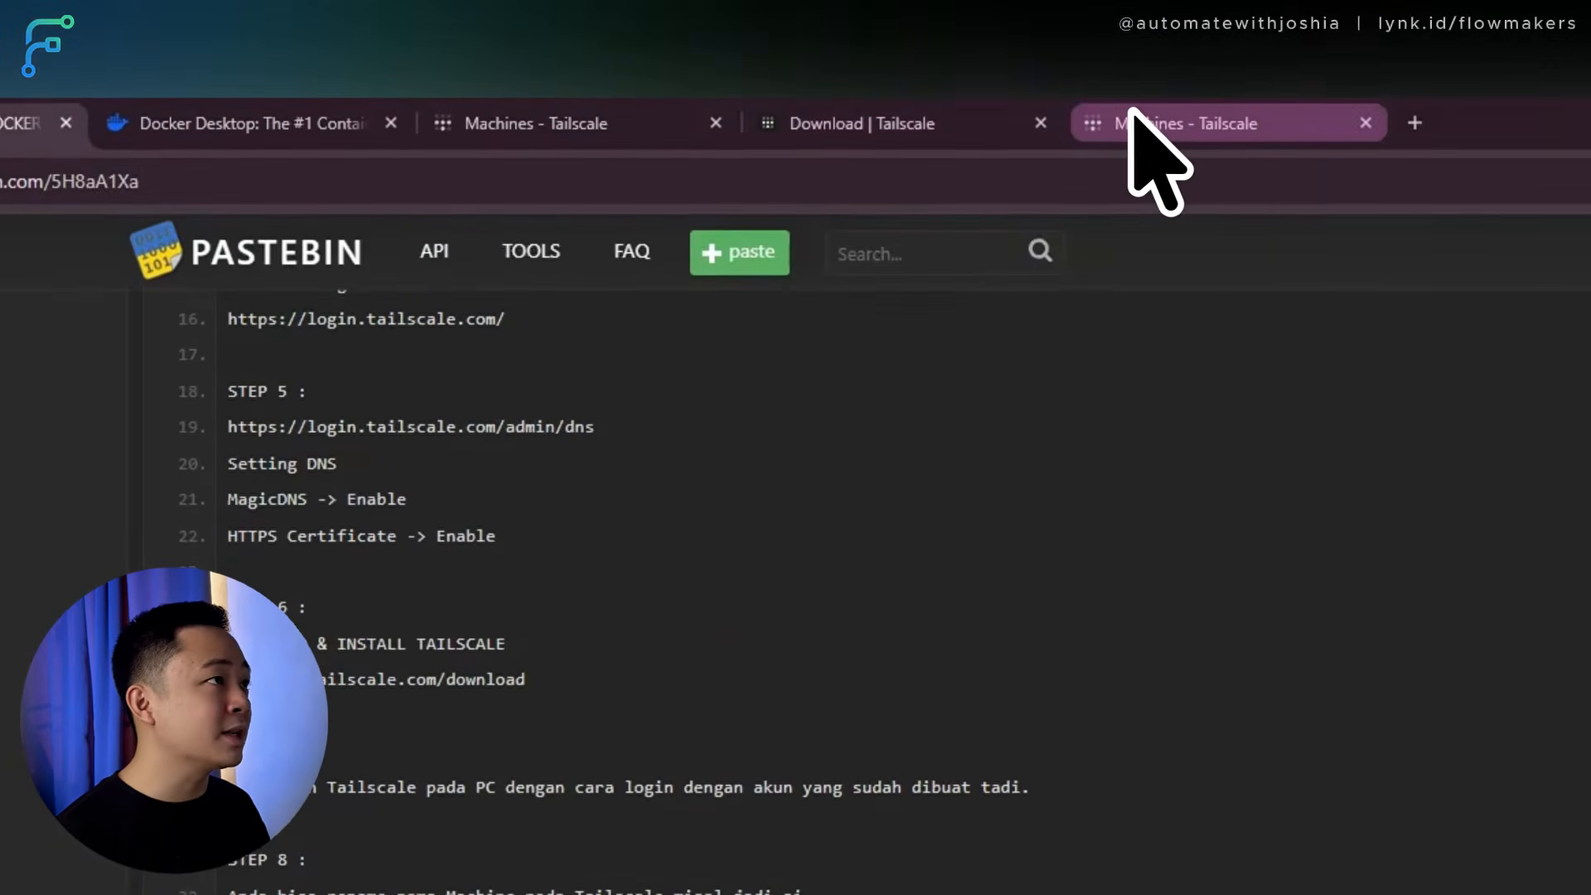
Rename the connected machine to n8n with Auto-generate from hostname turned off.
click(550, 123)
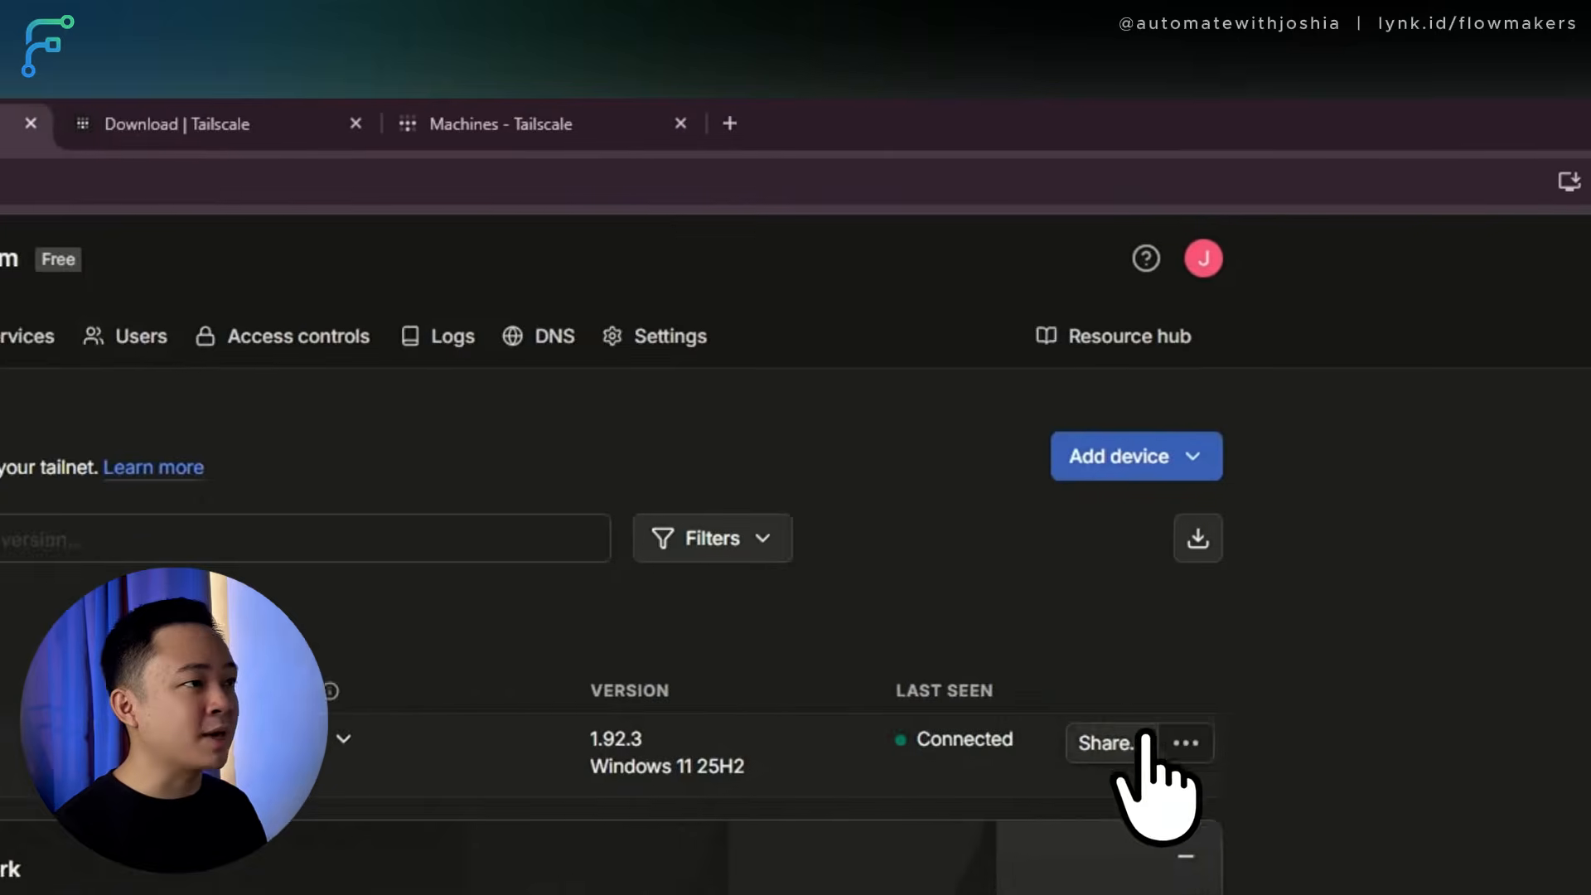
click(1071, 667)
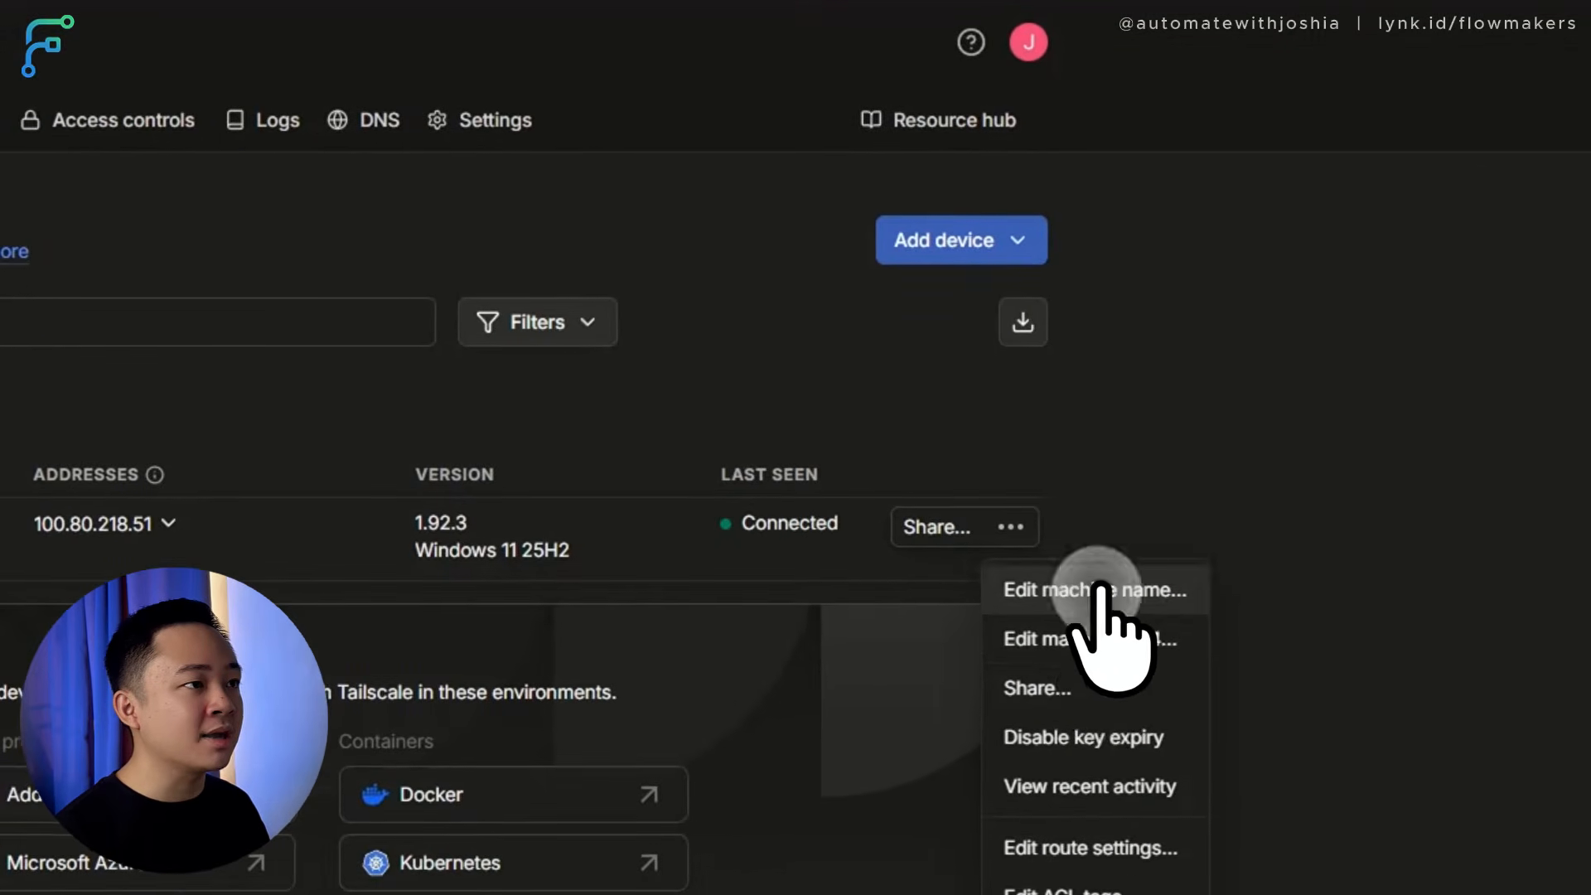
click(1160, 729)
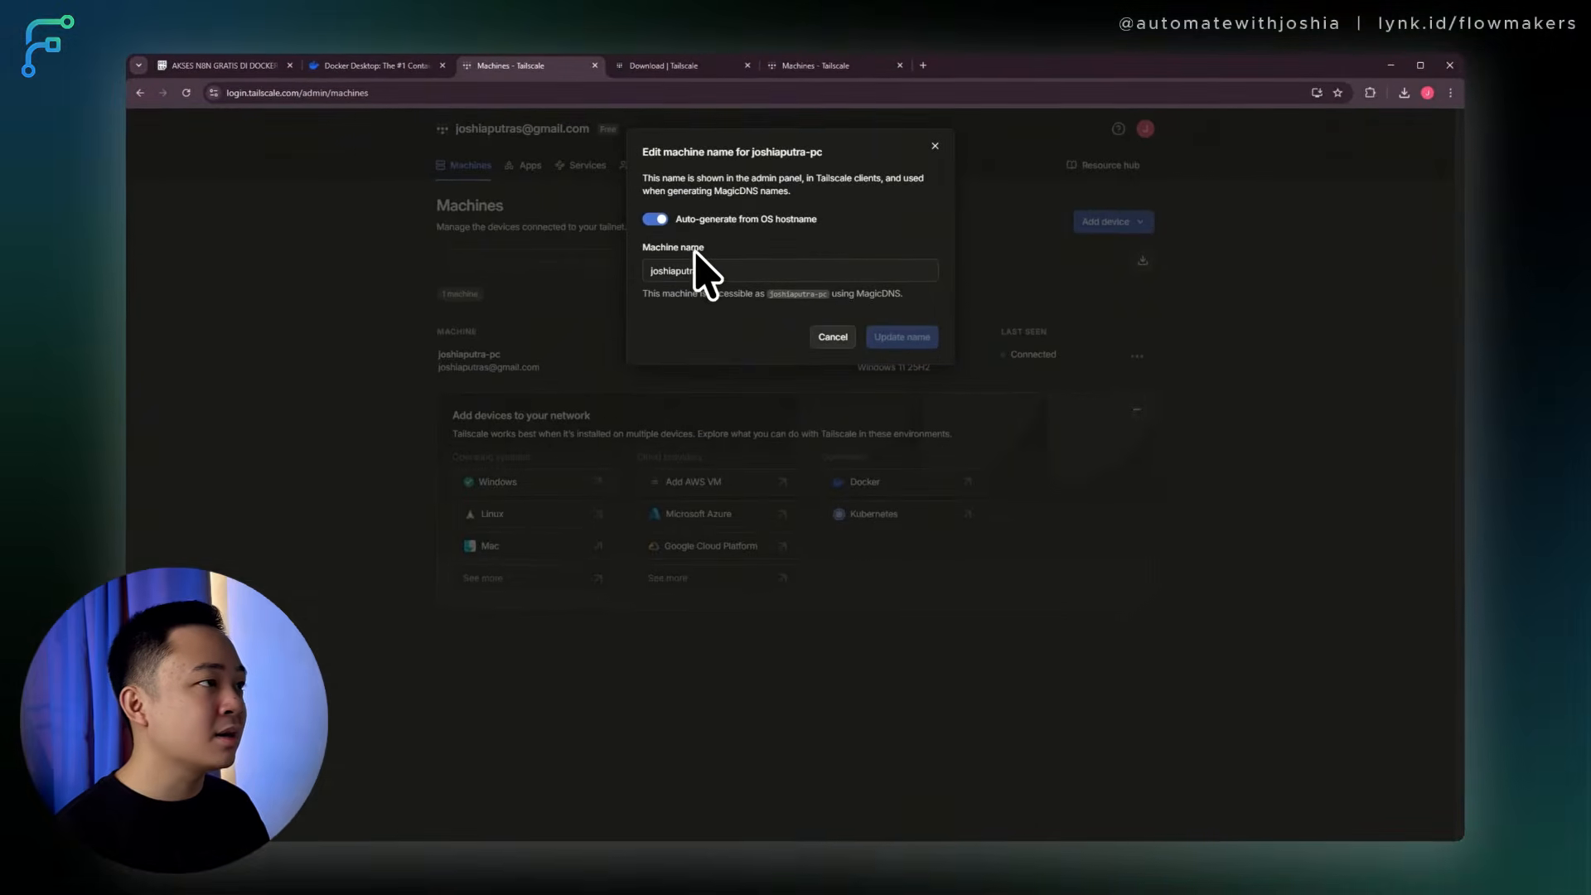
click(661, 218)
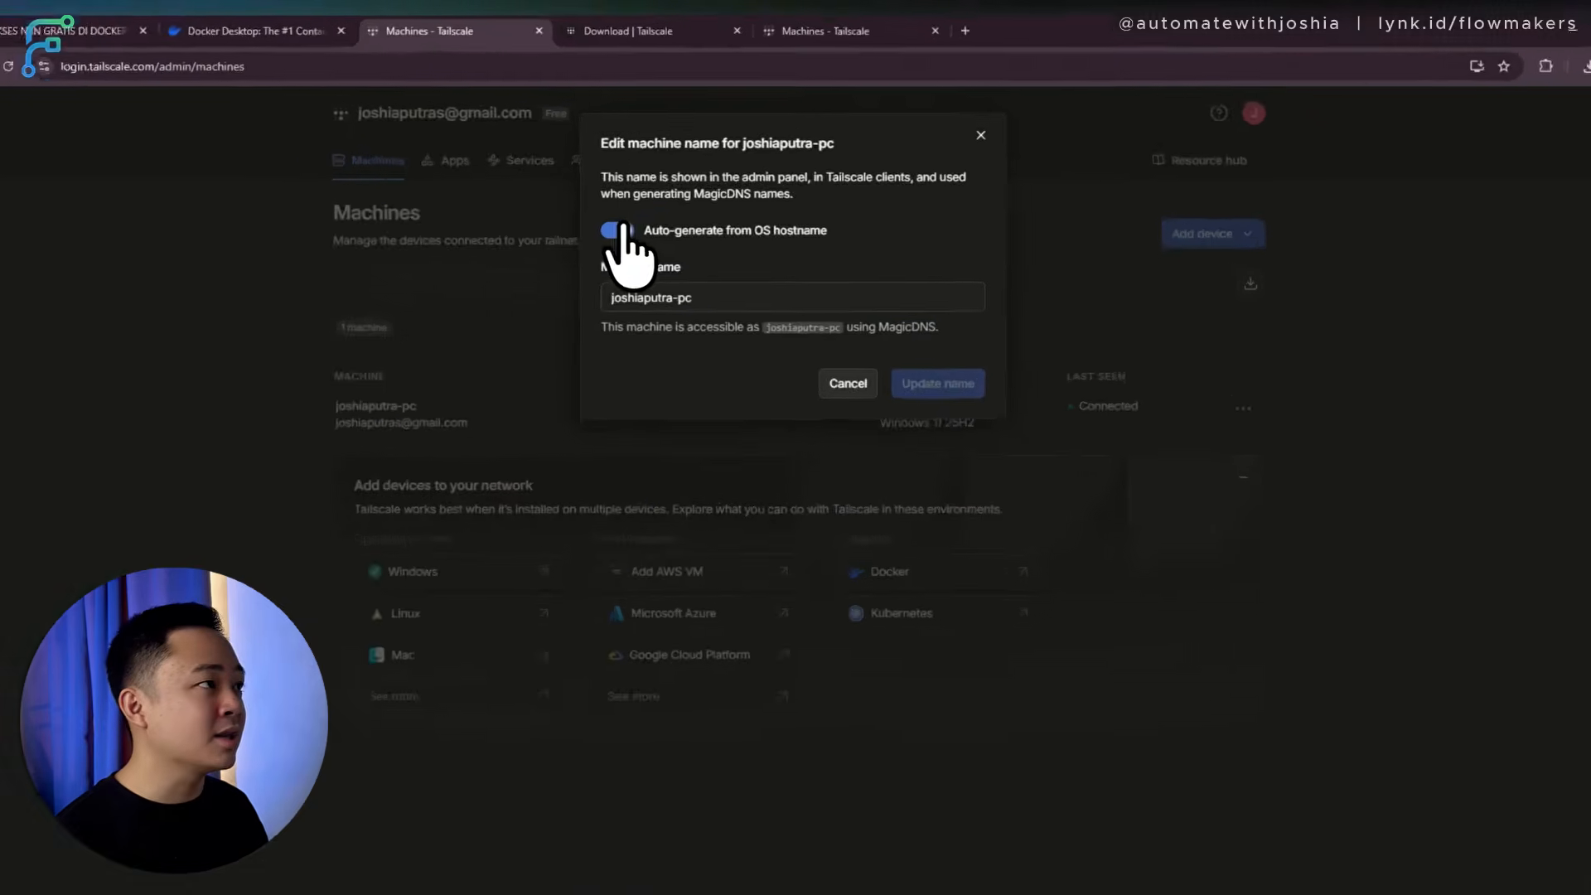
click(636, 271)
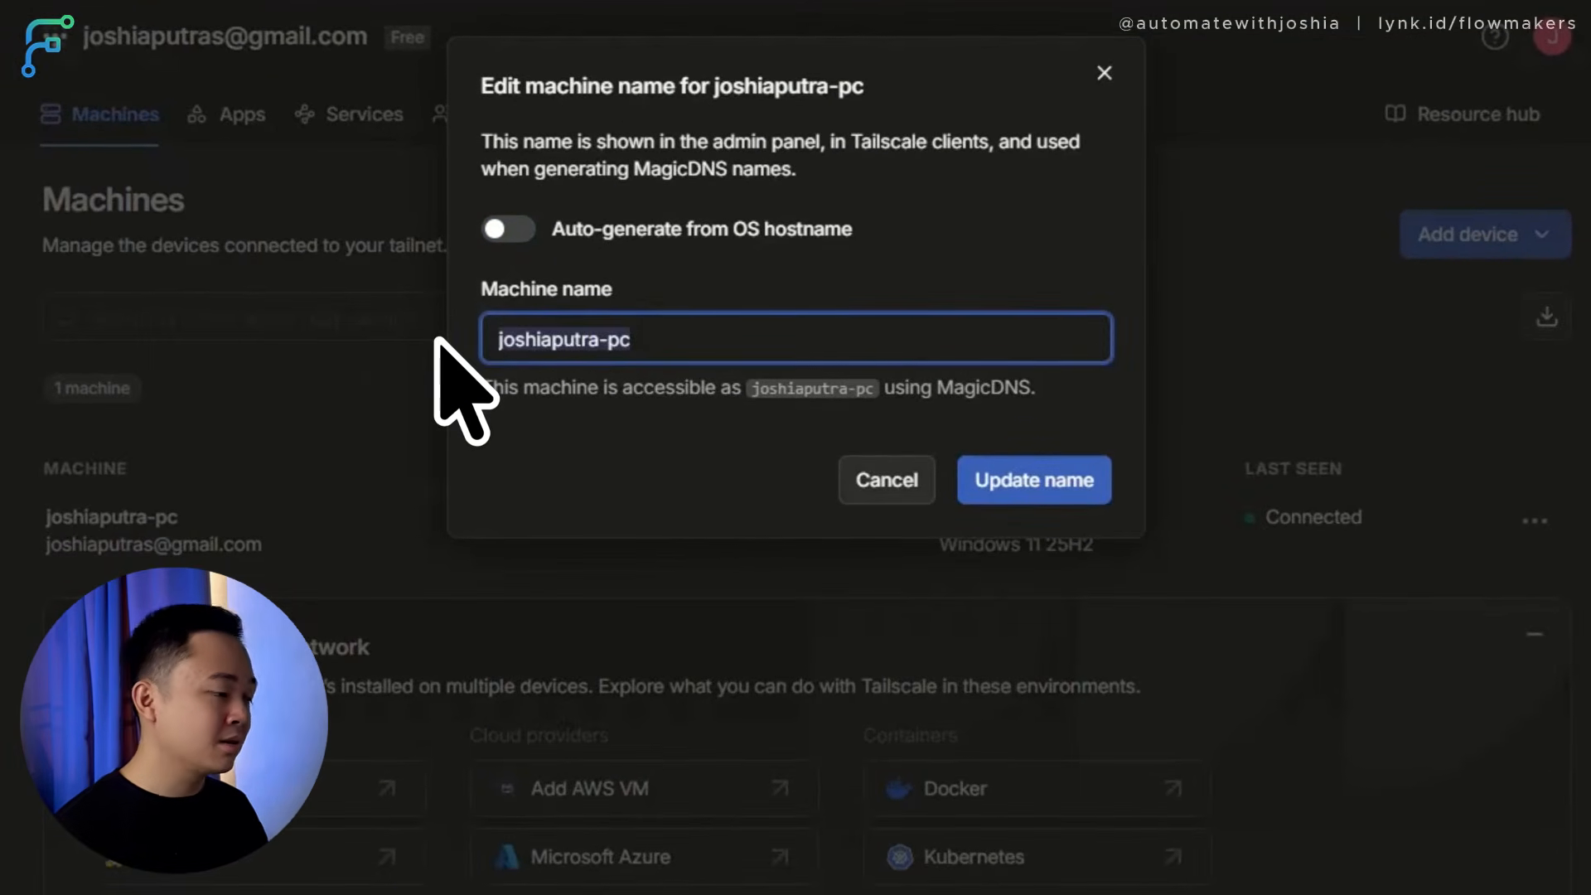
text(n8n)
click(1036, 508)
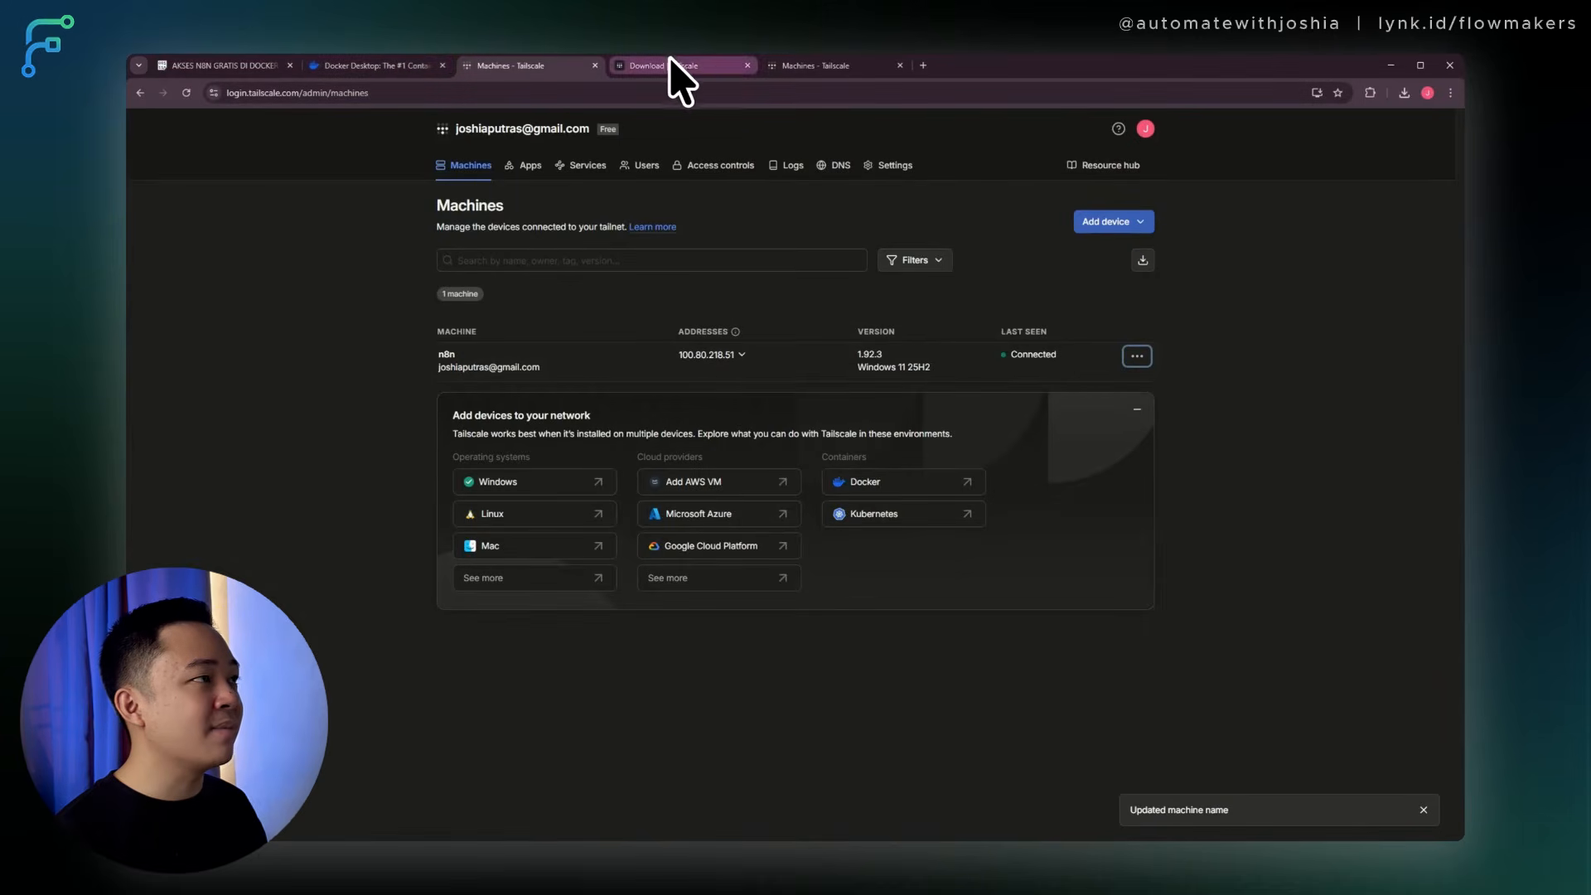
Back in the Pastebin notes, select and copy the strongdm.com api-key-generator link on line 55.
click(244, 65)
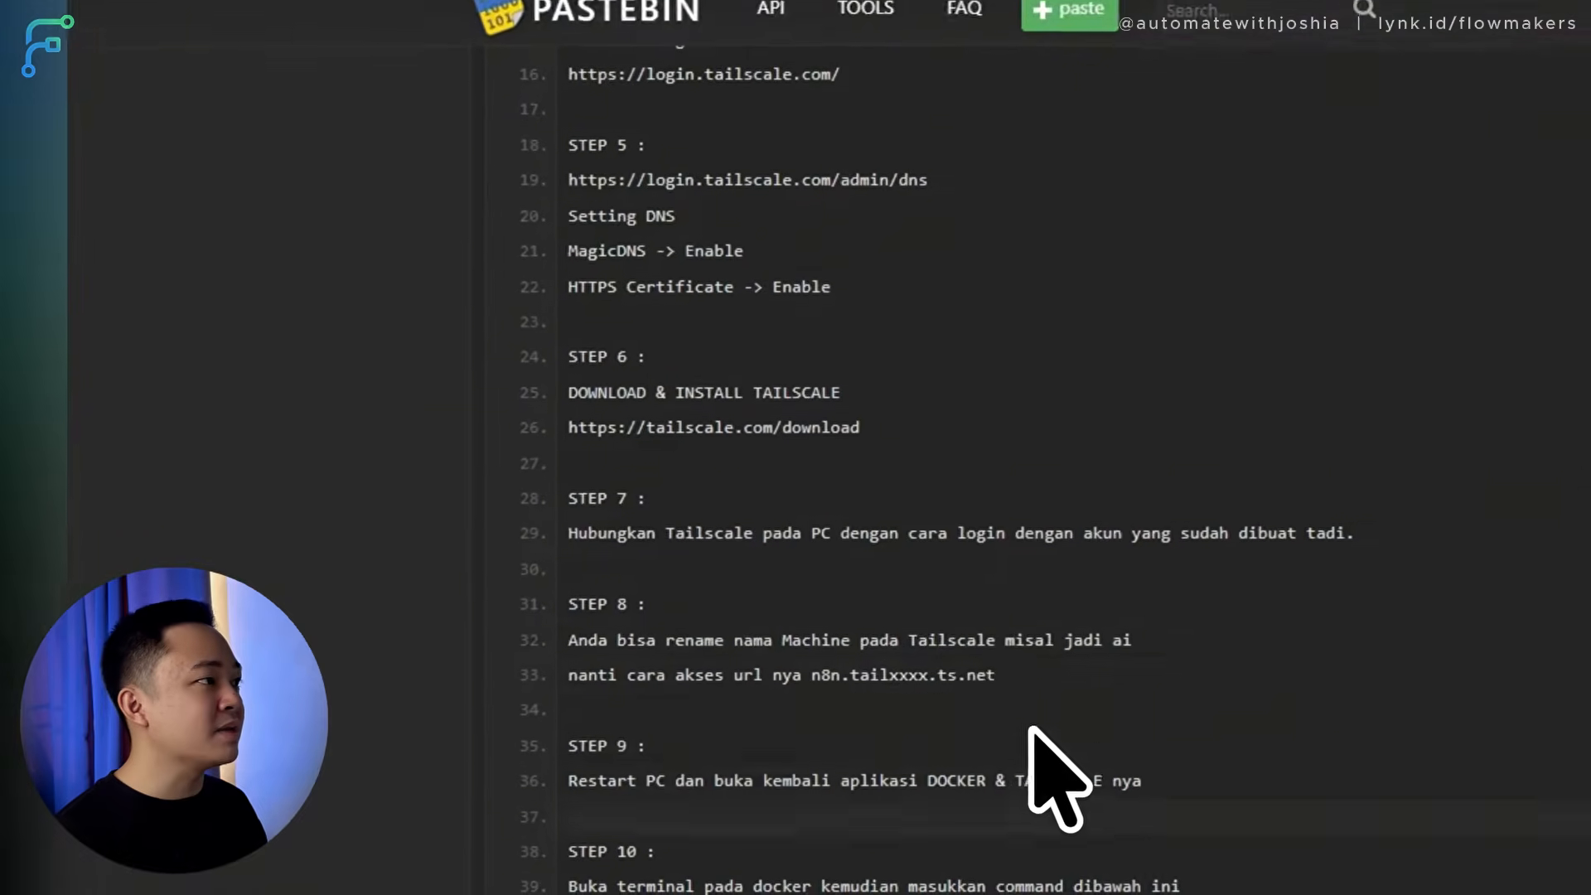
click(1009, 653)
scroll(558, 430, down, 2)
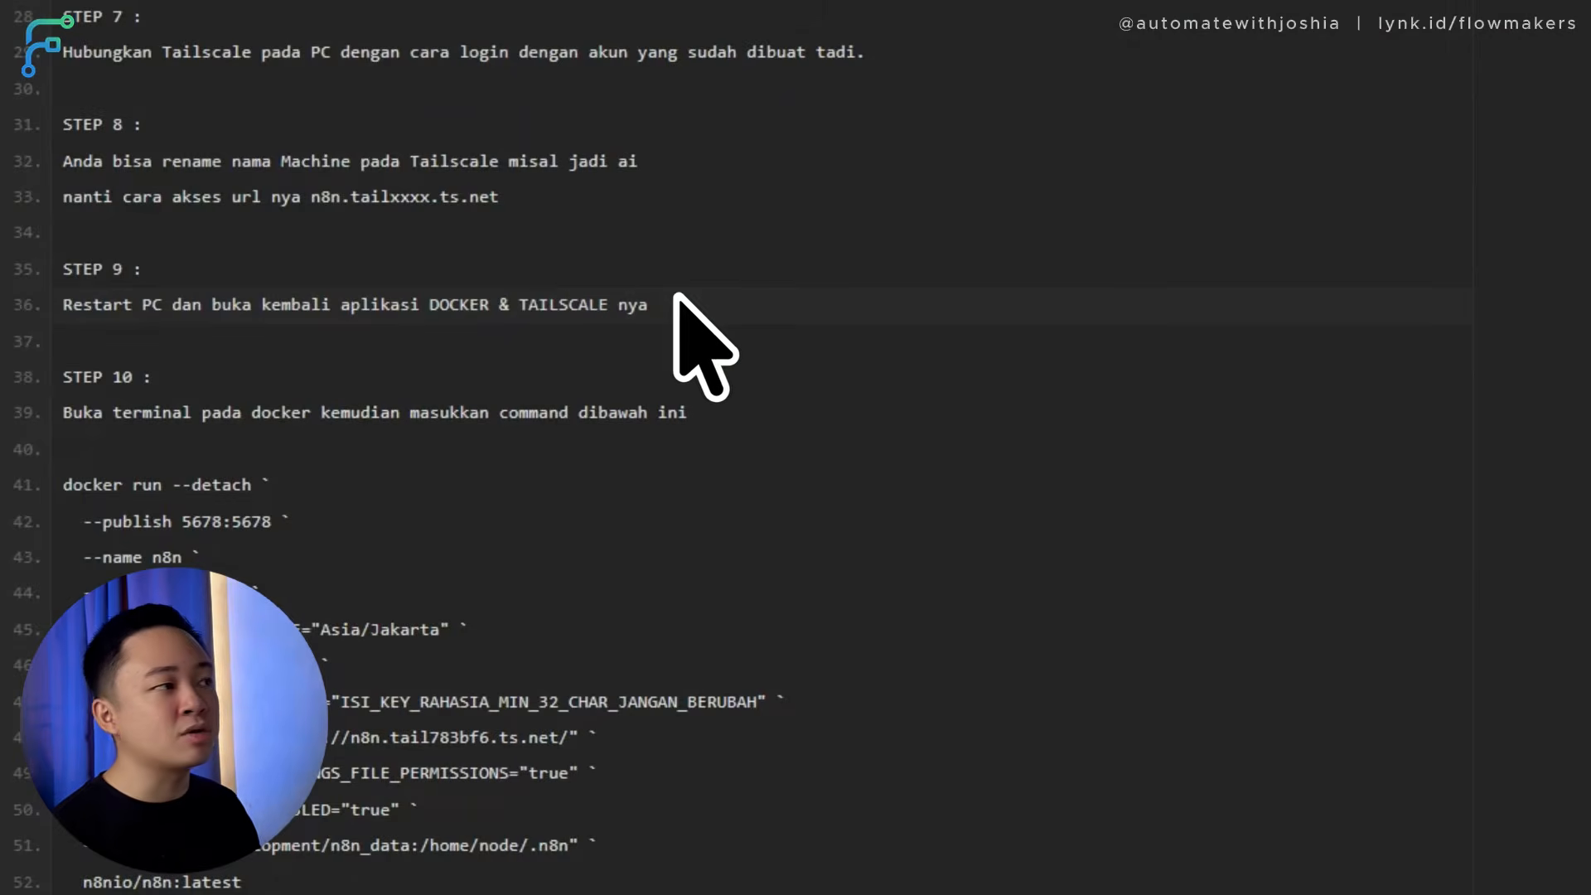
drag(676, 305, 66, 304)
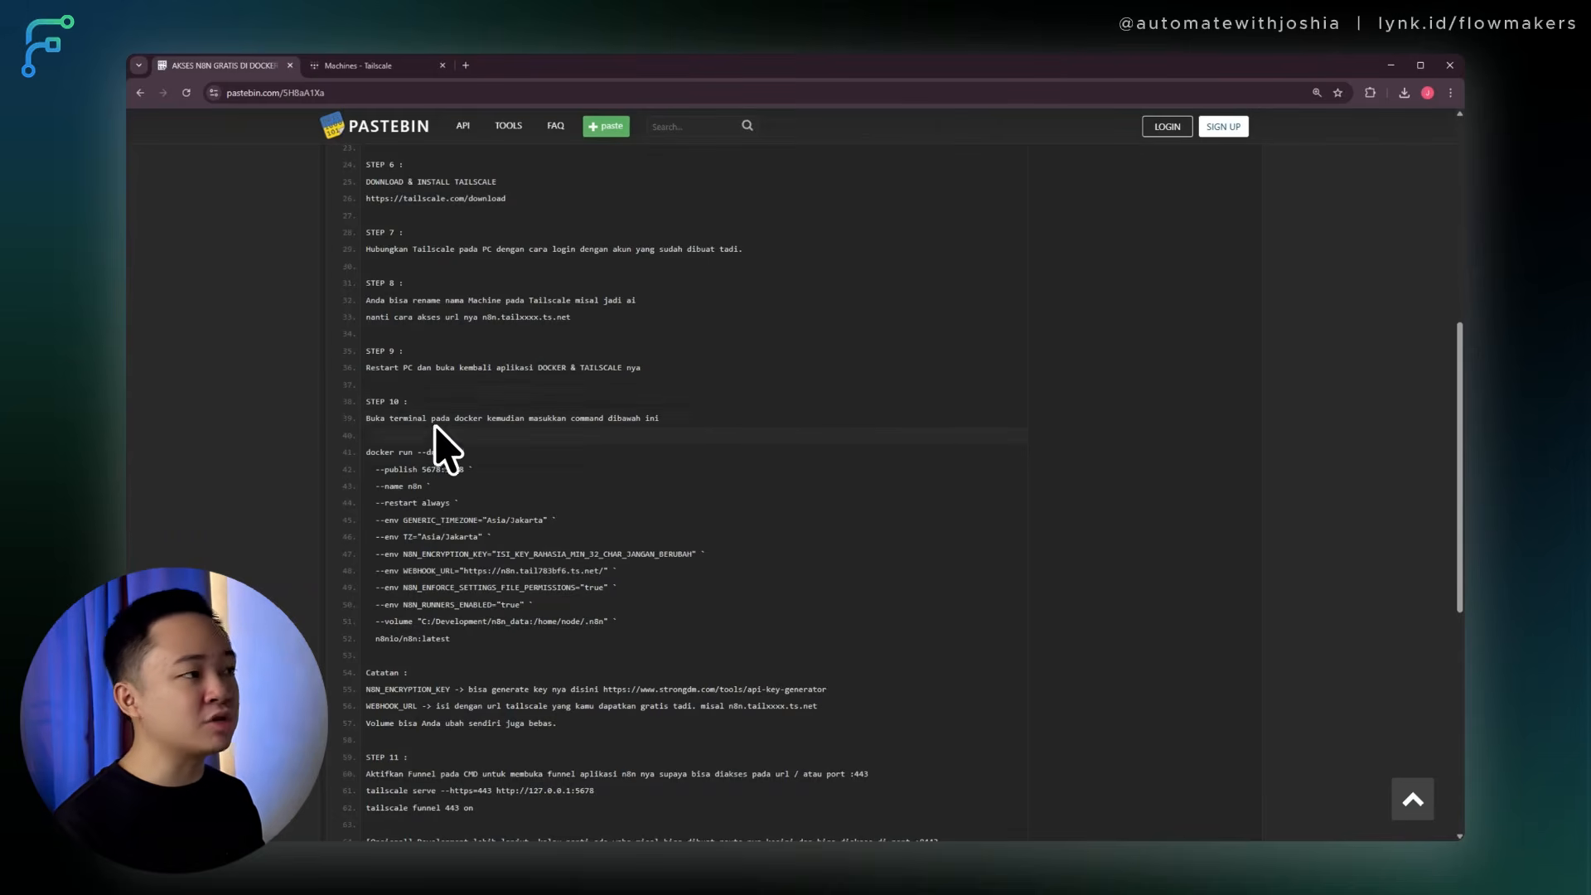
scroll(570, 522, down, 2)
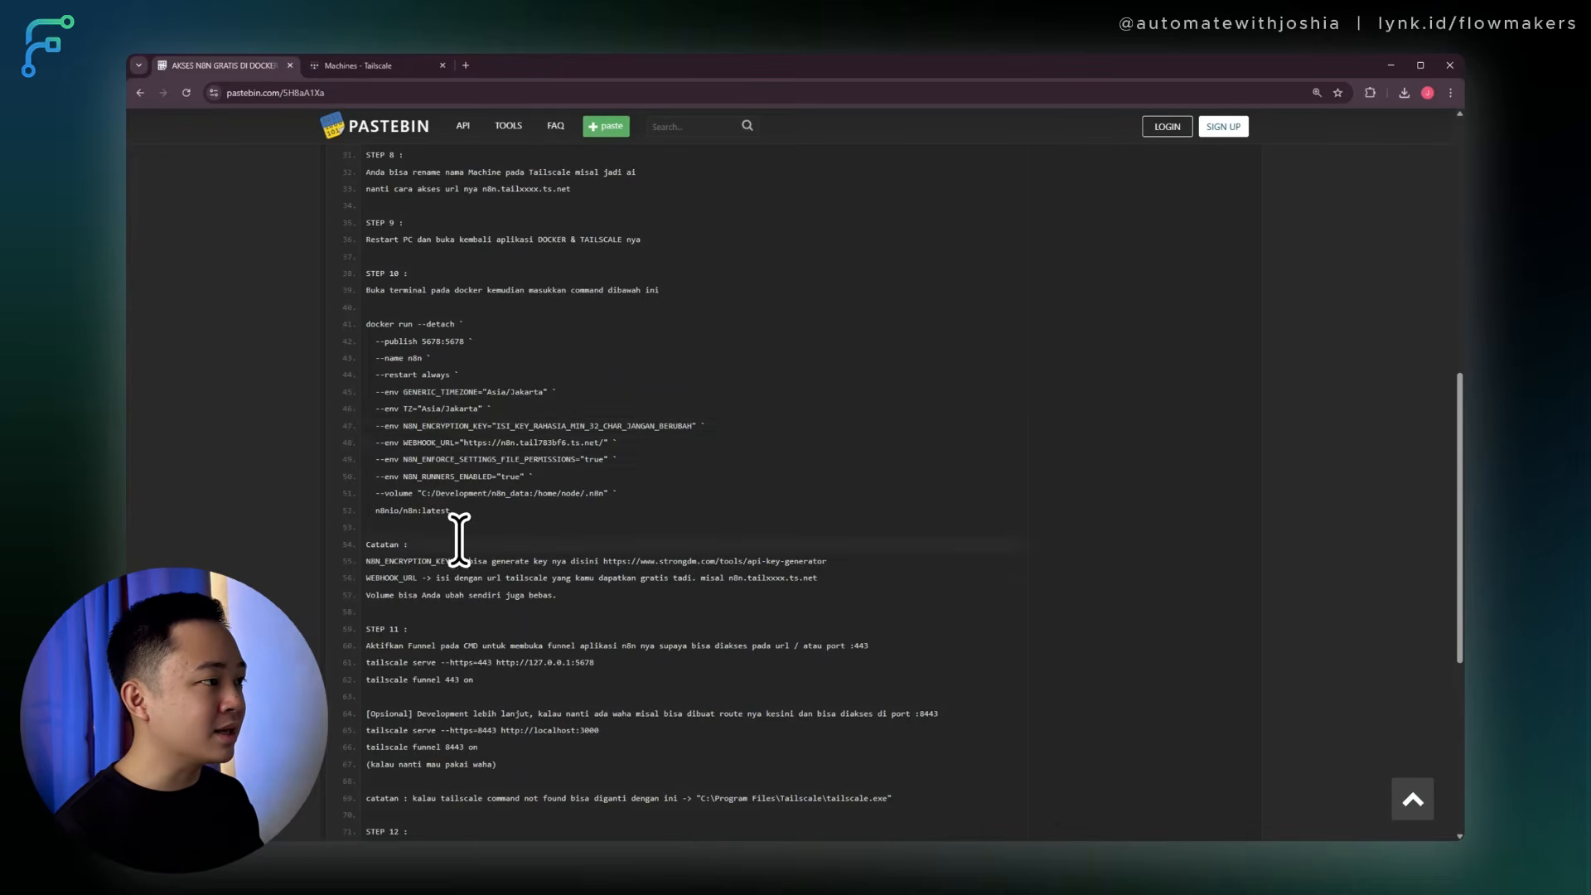
drag(827, 561, 605, 561)
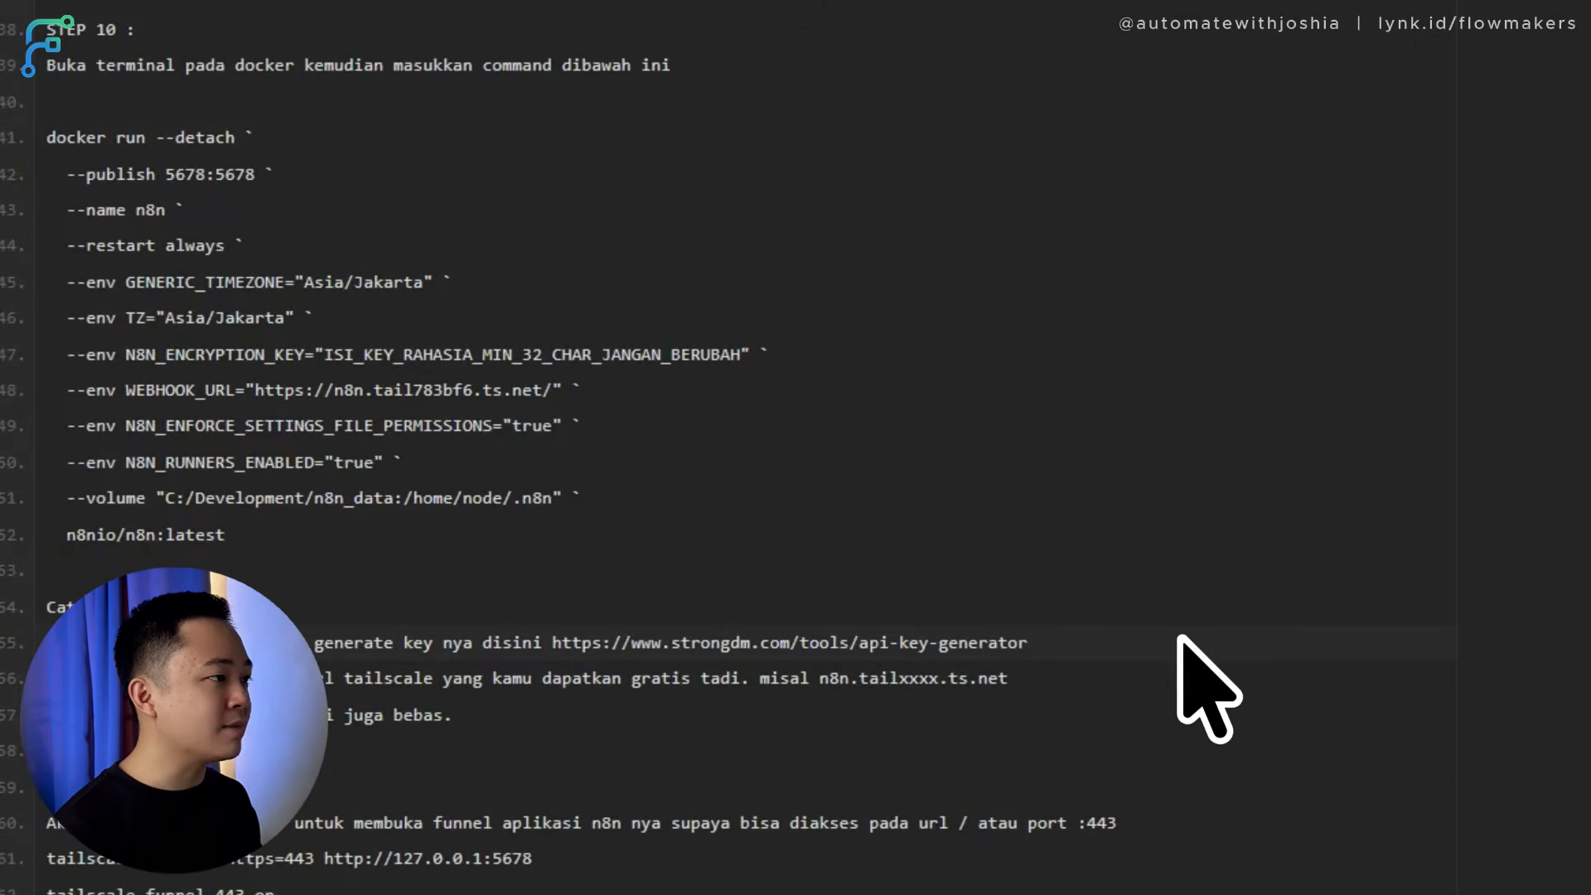
drag(880, 655, 561, 647)
key(ctrl+c)
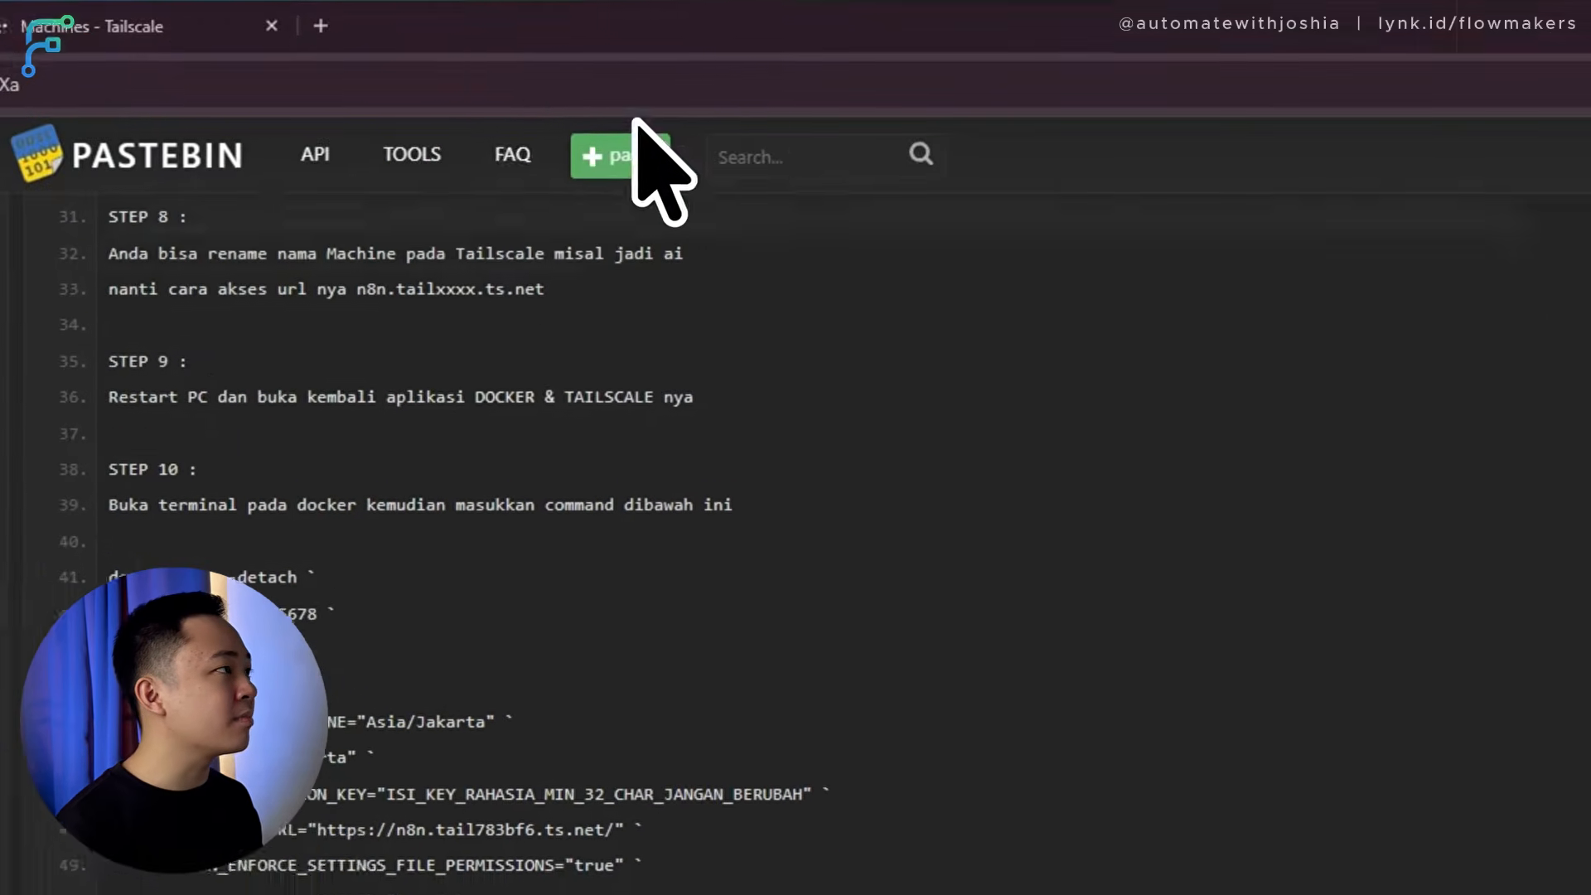
Load the StrongDM API key generator from the copied link, generate and copy a new key, then return to the notes.
click(483, 108)
key(ctrl+v)
key(Return)
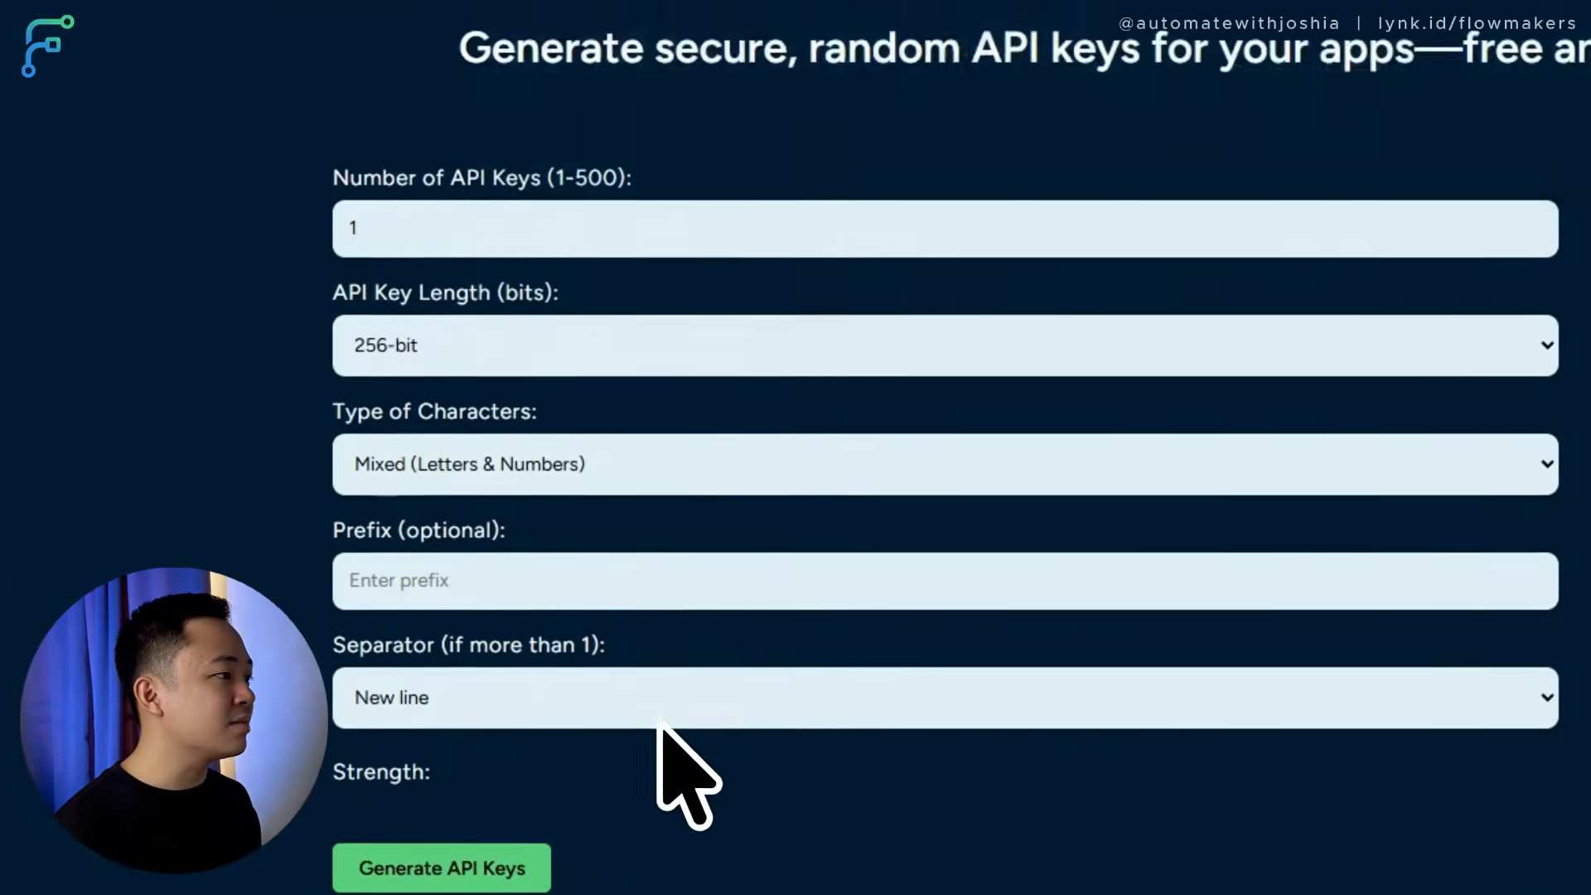
scroll(700, 711, down, 8)
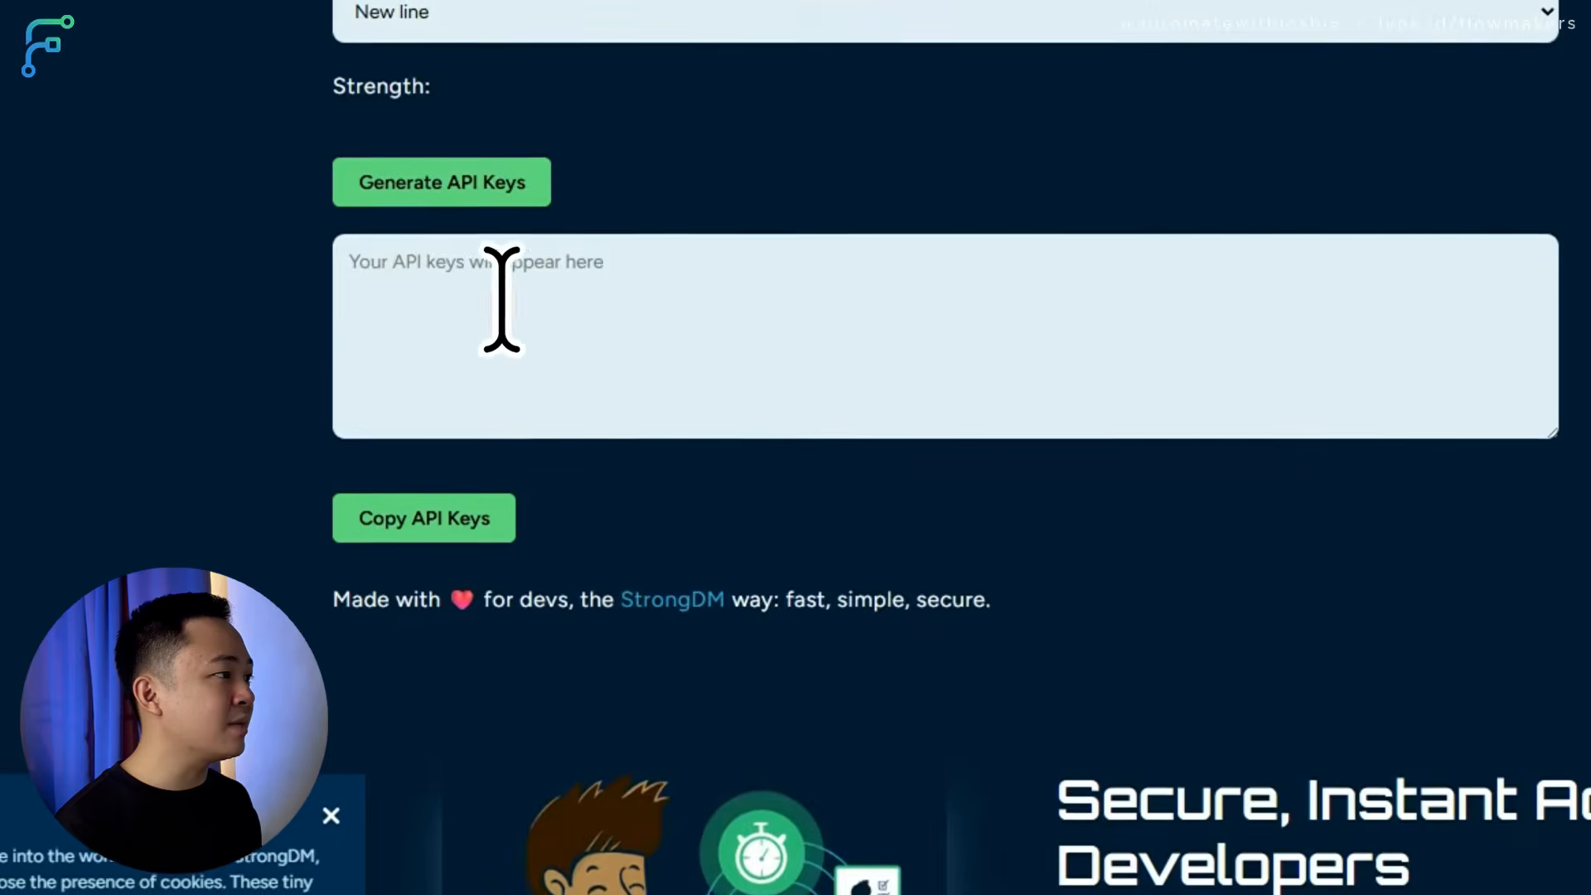
click(489, 191)
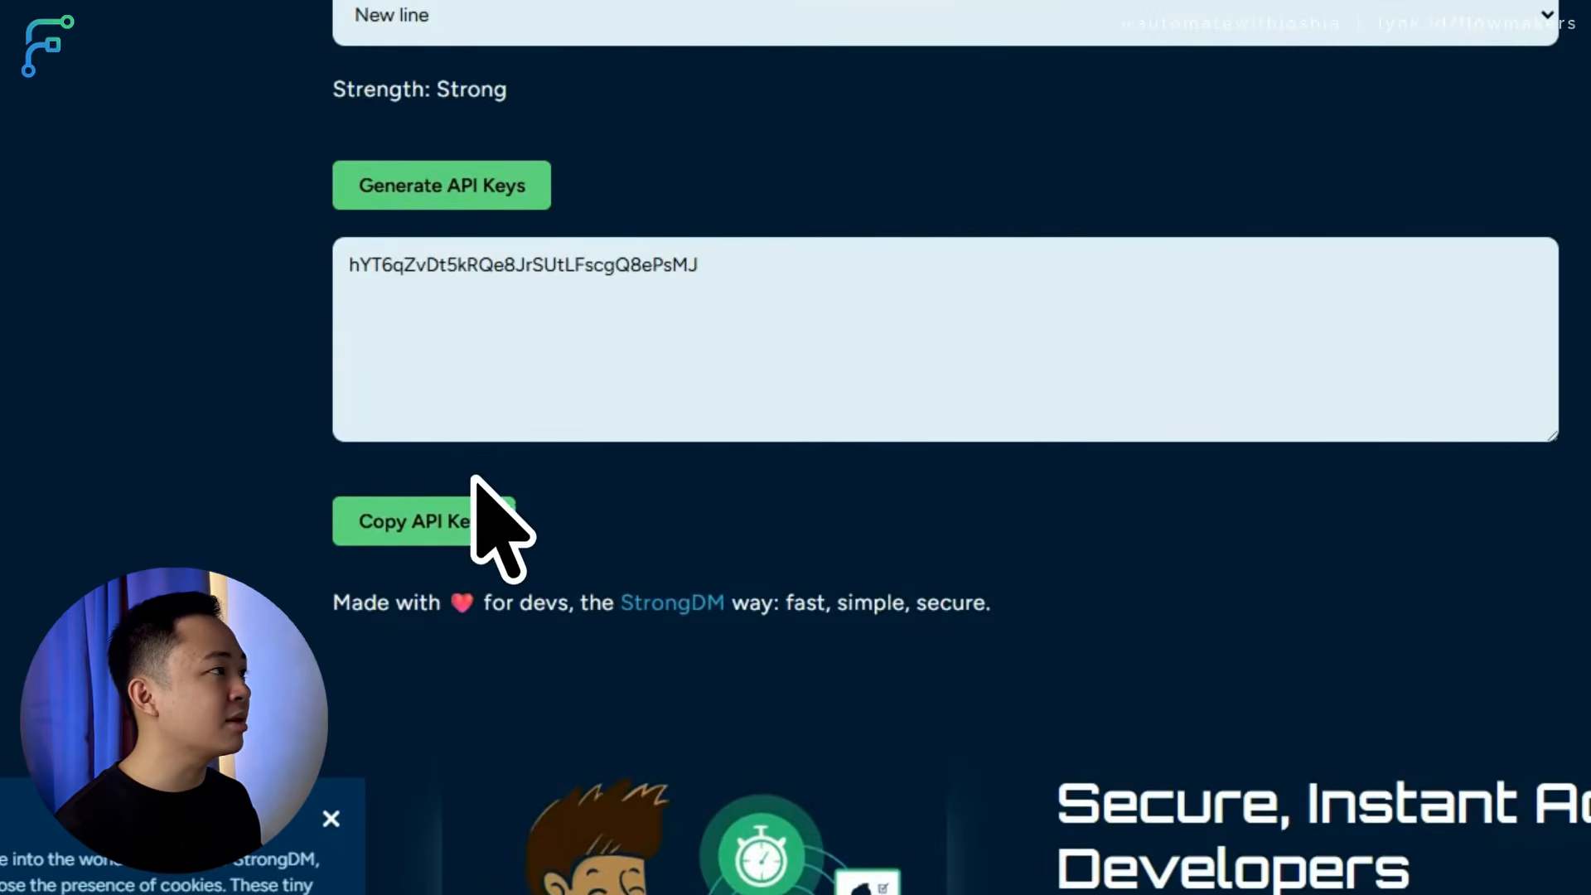
click(467, 526)
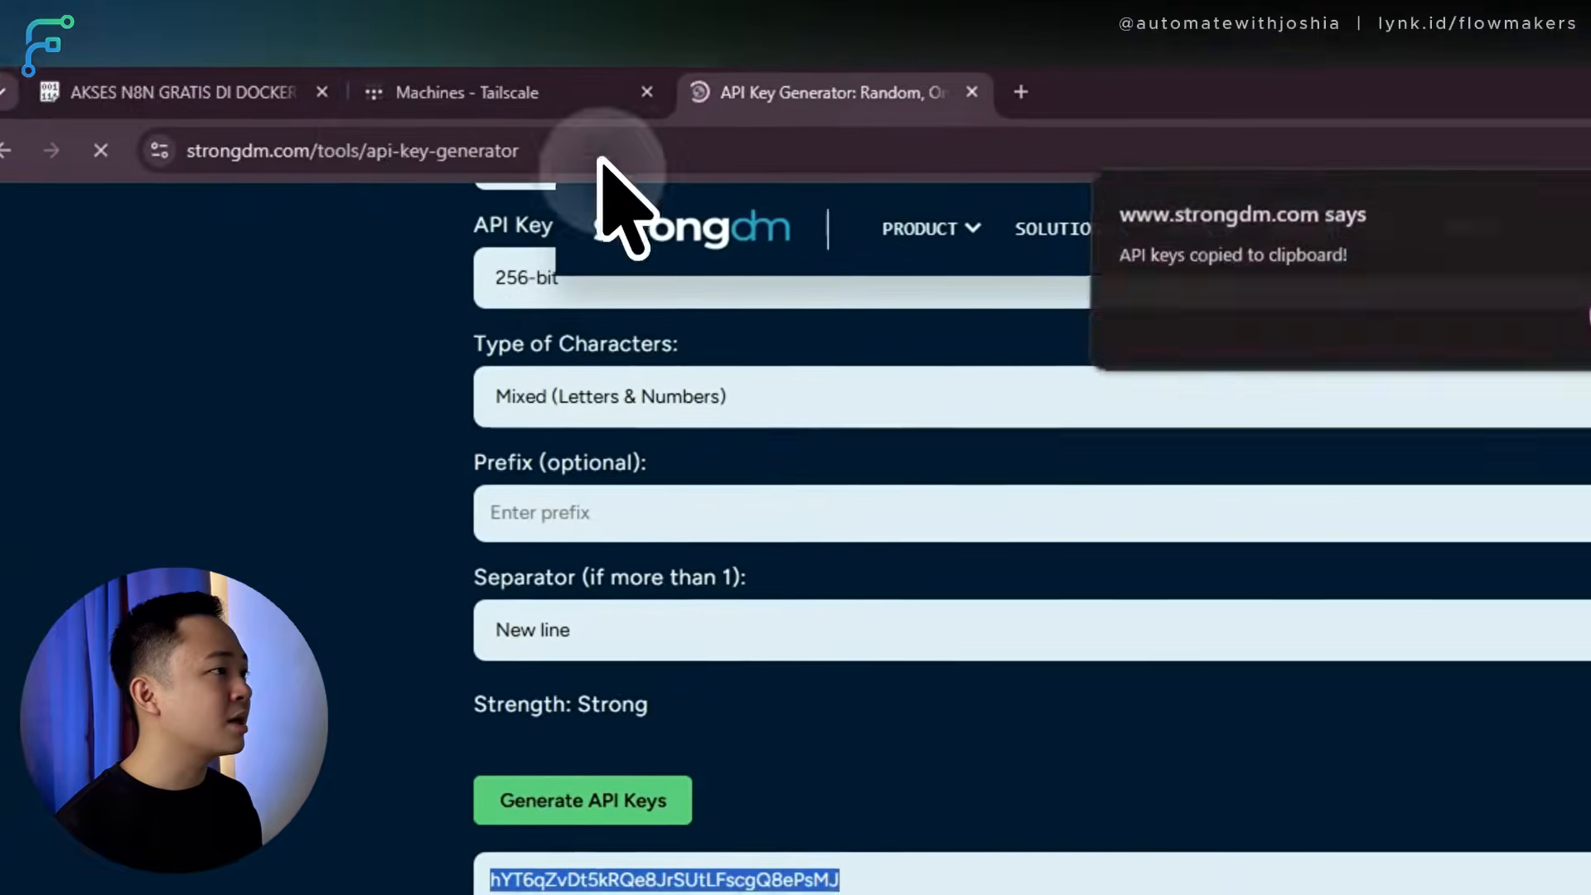
click(75, 86)
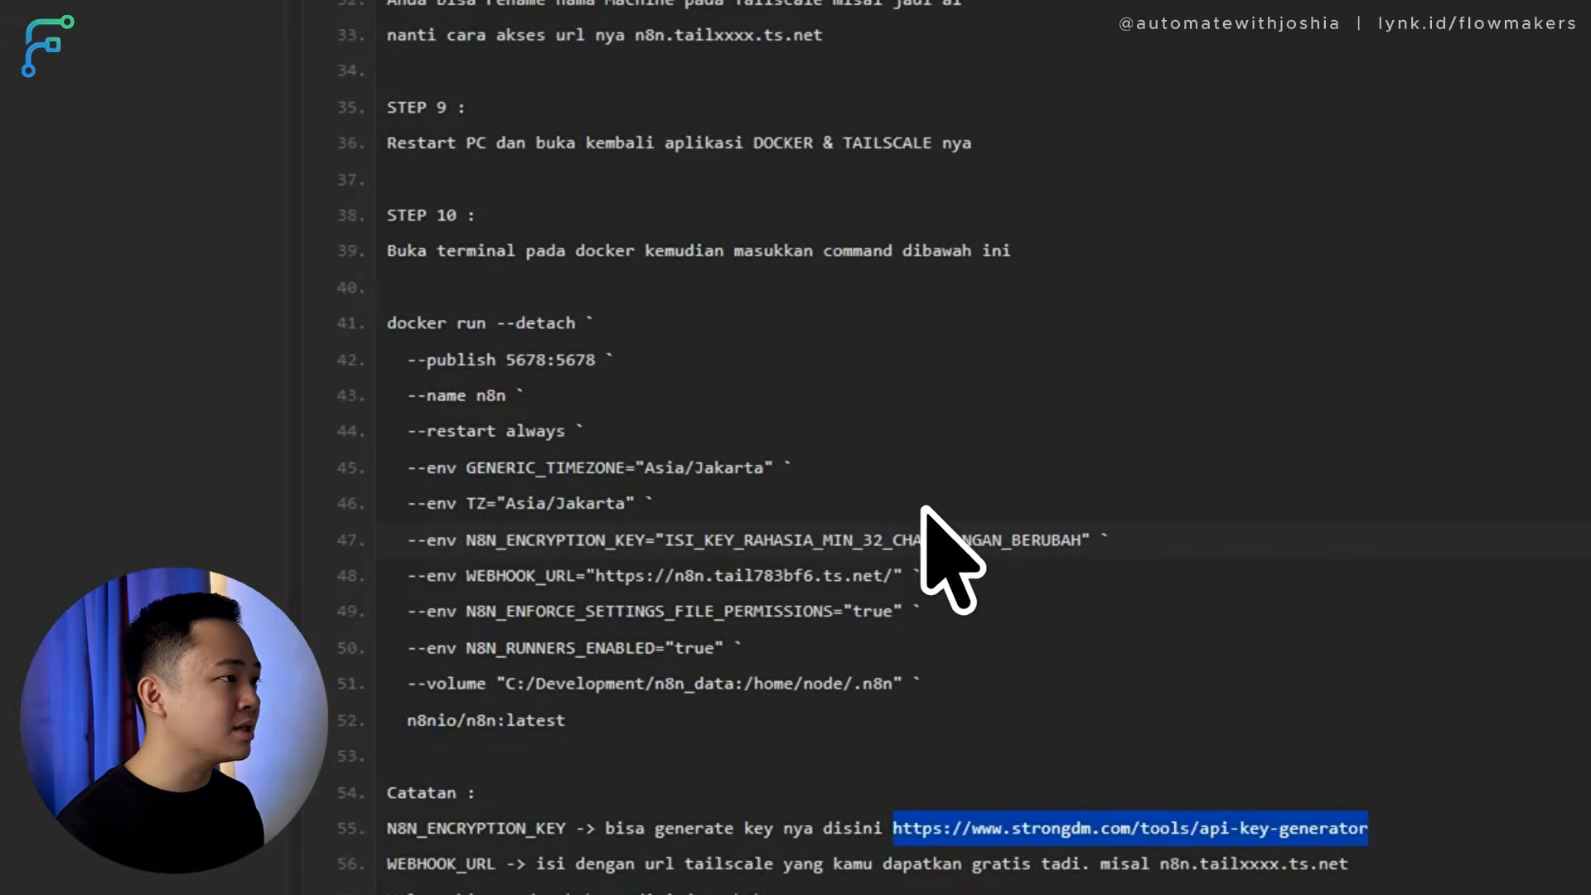
click(981, 530)
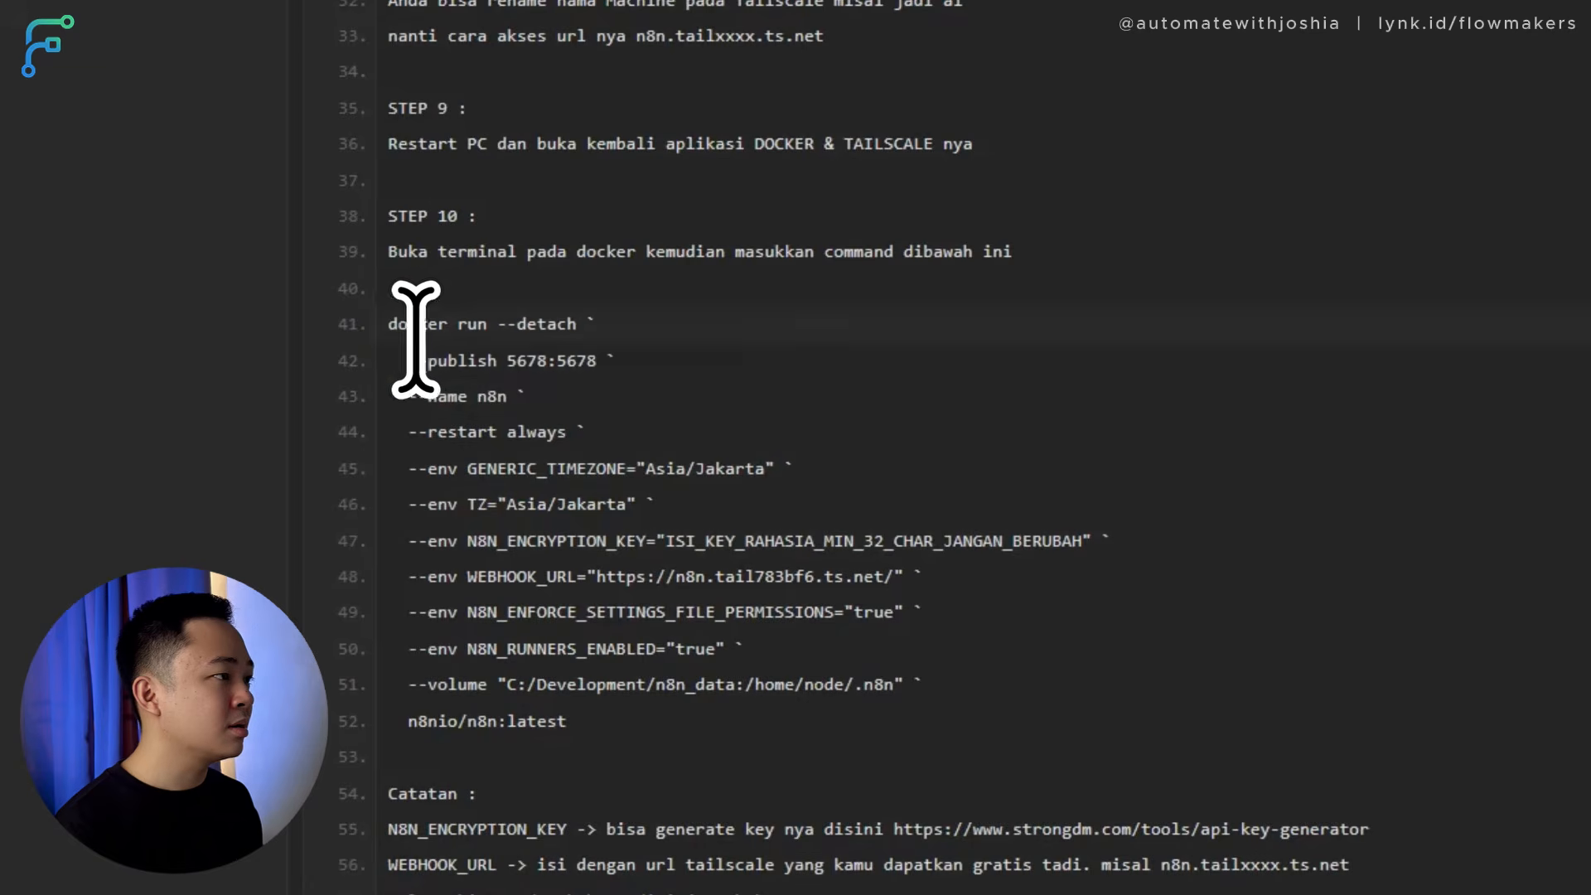
Copy the Step 10 docker run command from Pastebin into Notepad.
scroll(709, 629, down, 8)
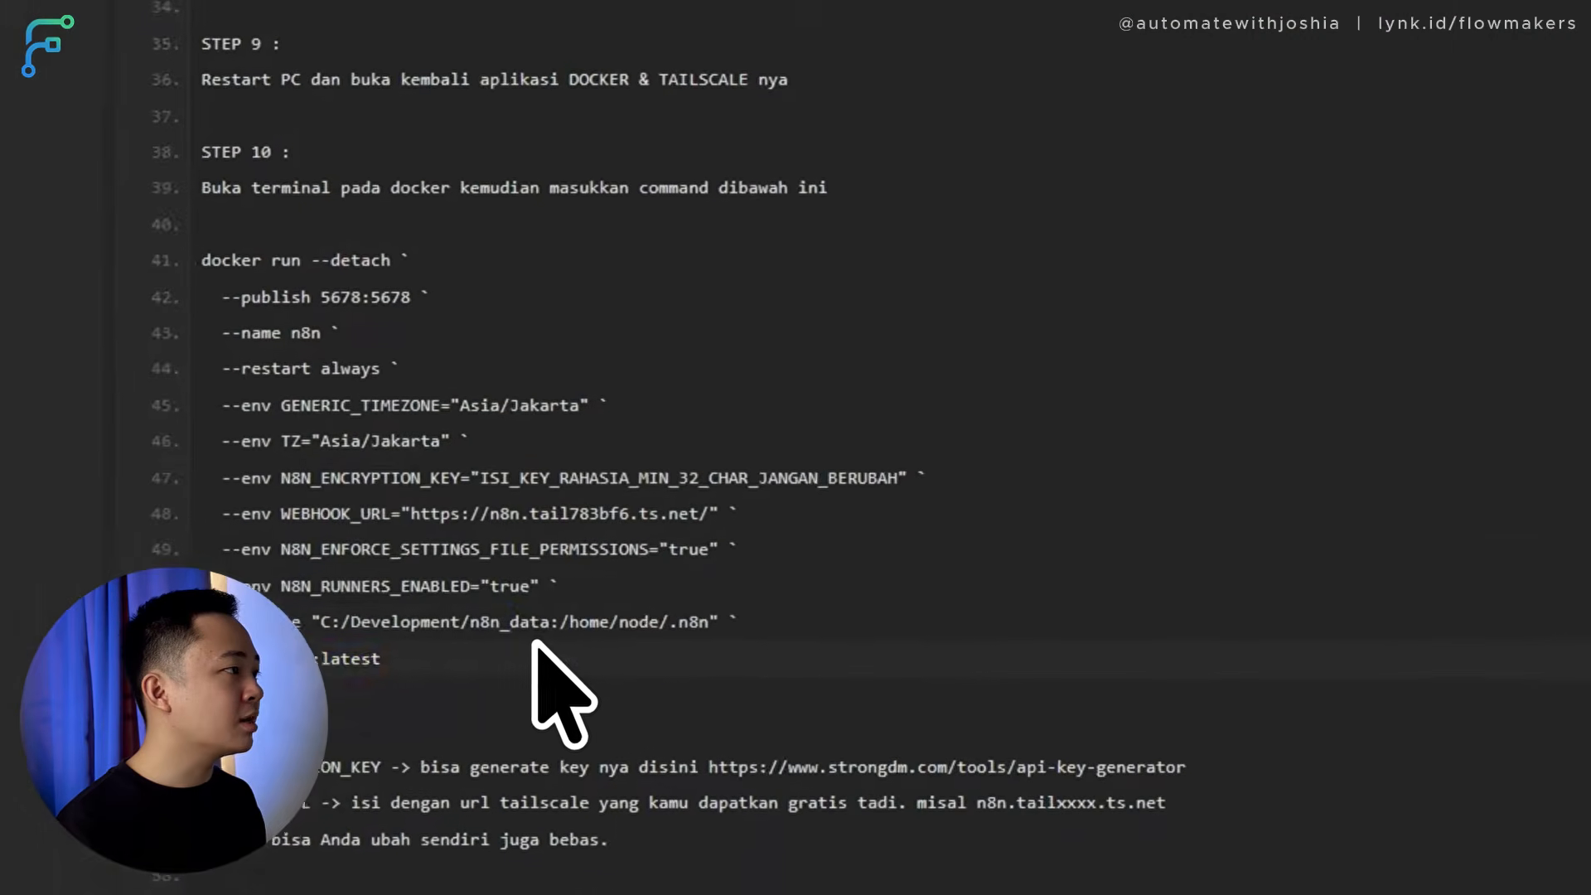
drag(534, 651, 166, 306)
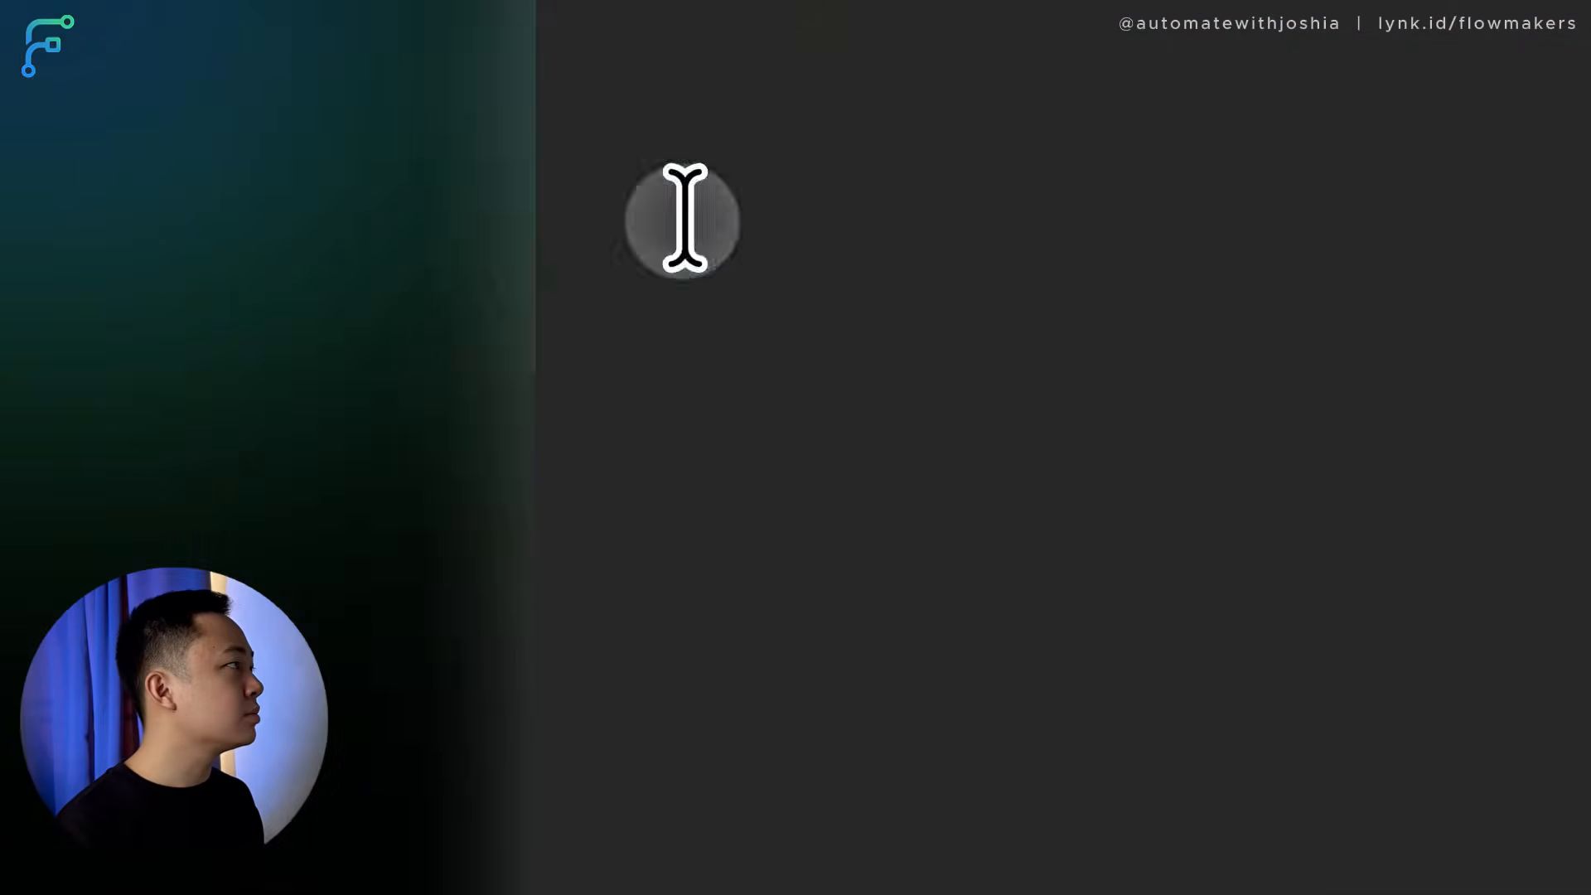
key(ctrl+v)
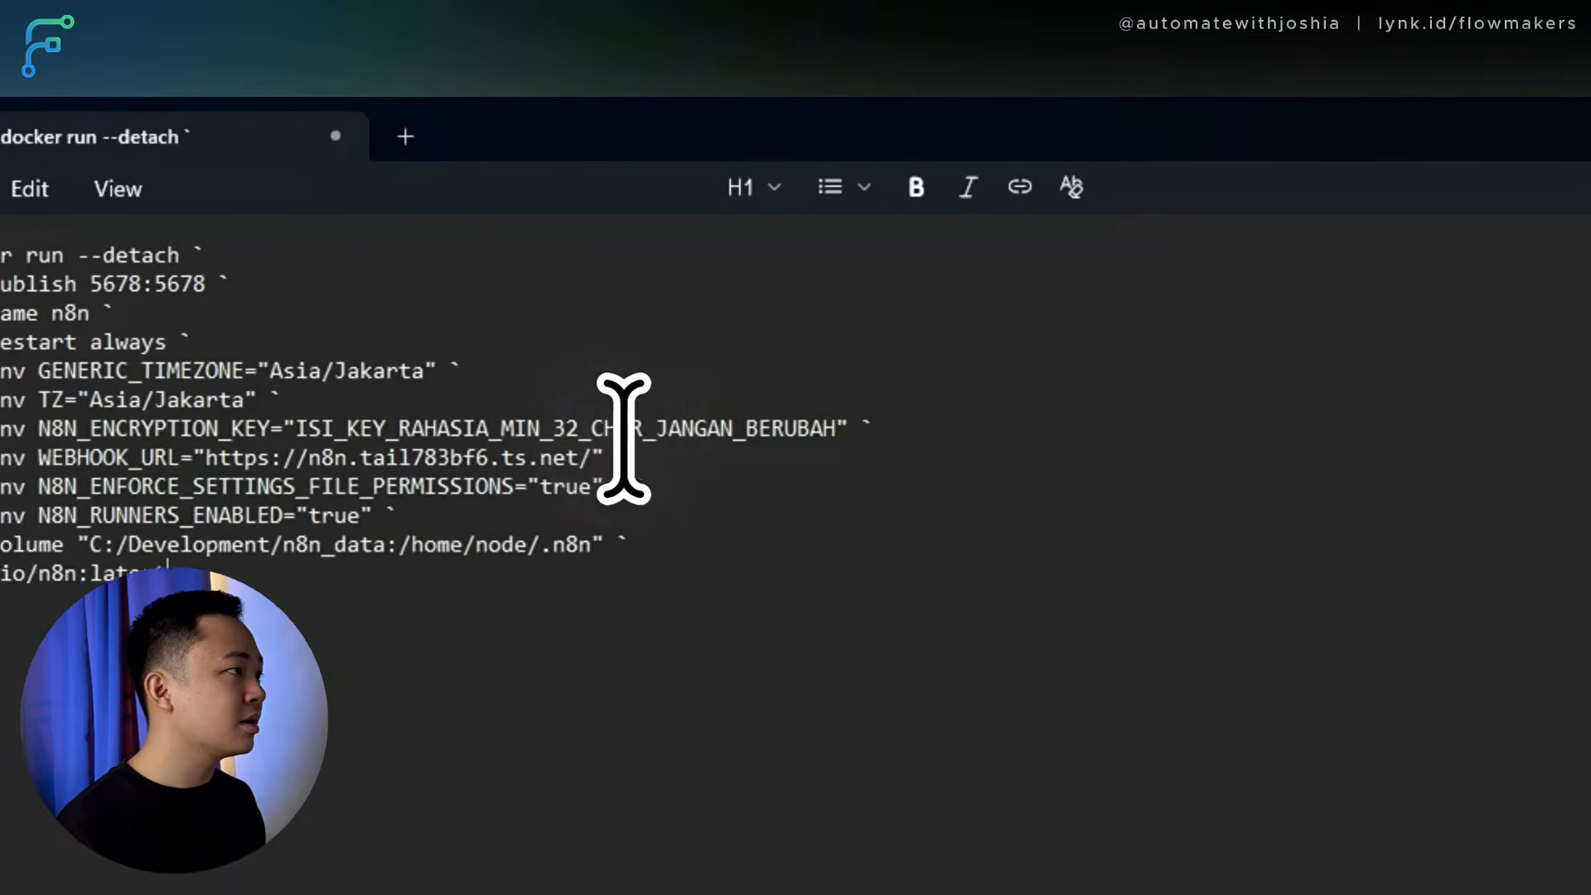
Replace the placeholder N8N_ENCRYPTION_KEY with the generated API key and delete the old tailnet name from WEBHOOK_URL.
drag(766, 413, 1063, 431)
key(BackSpace)
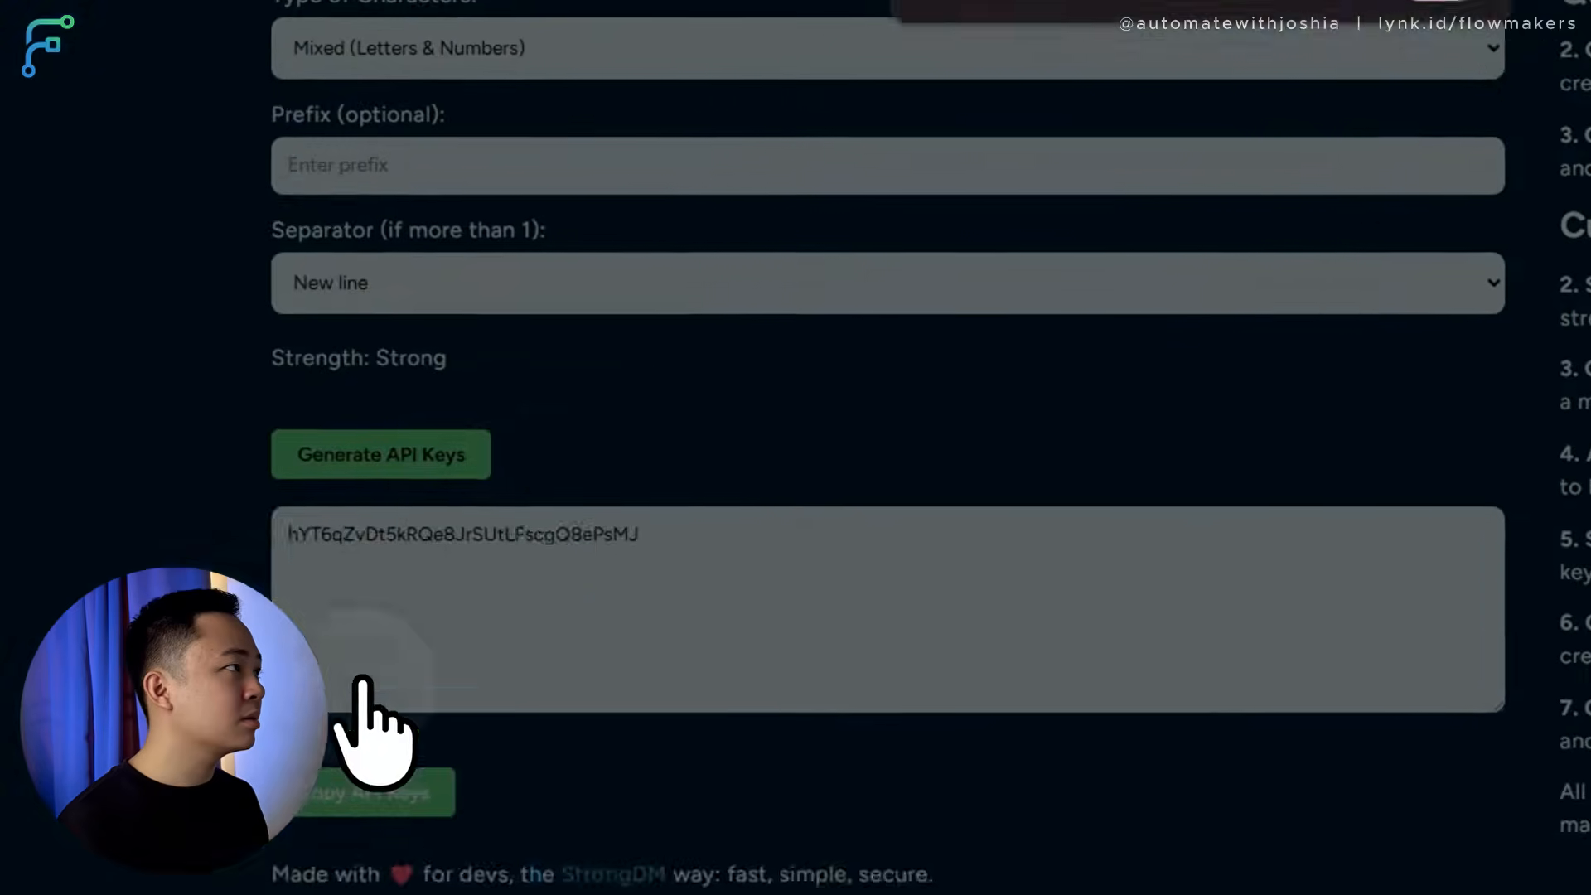
click(398, 768)
click(1155, 182)
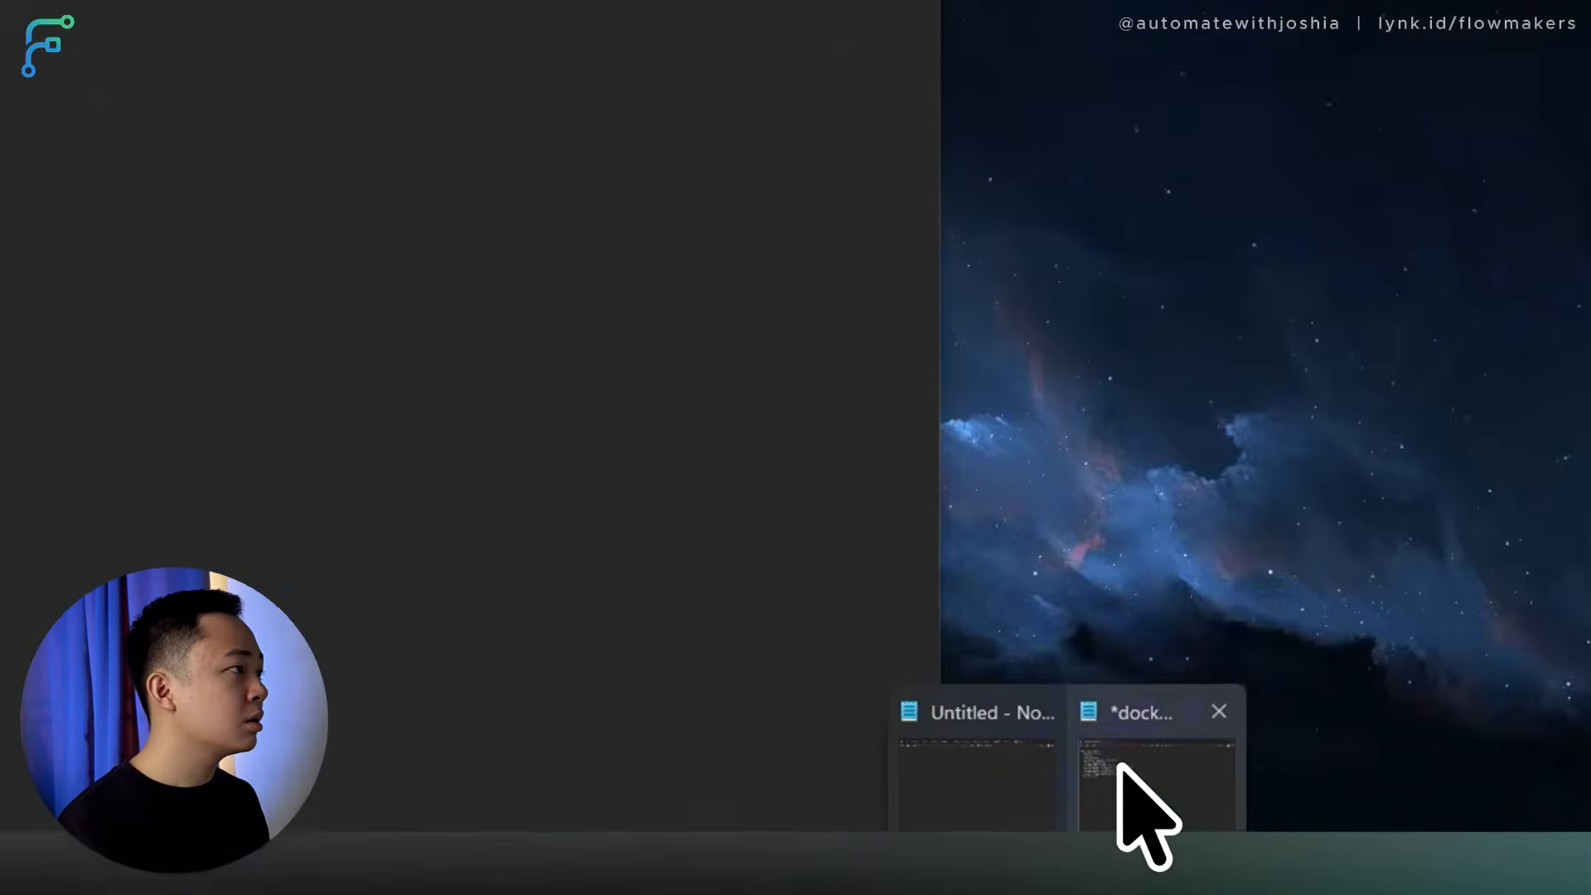
click(1122, 767)
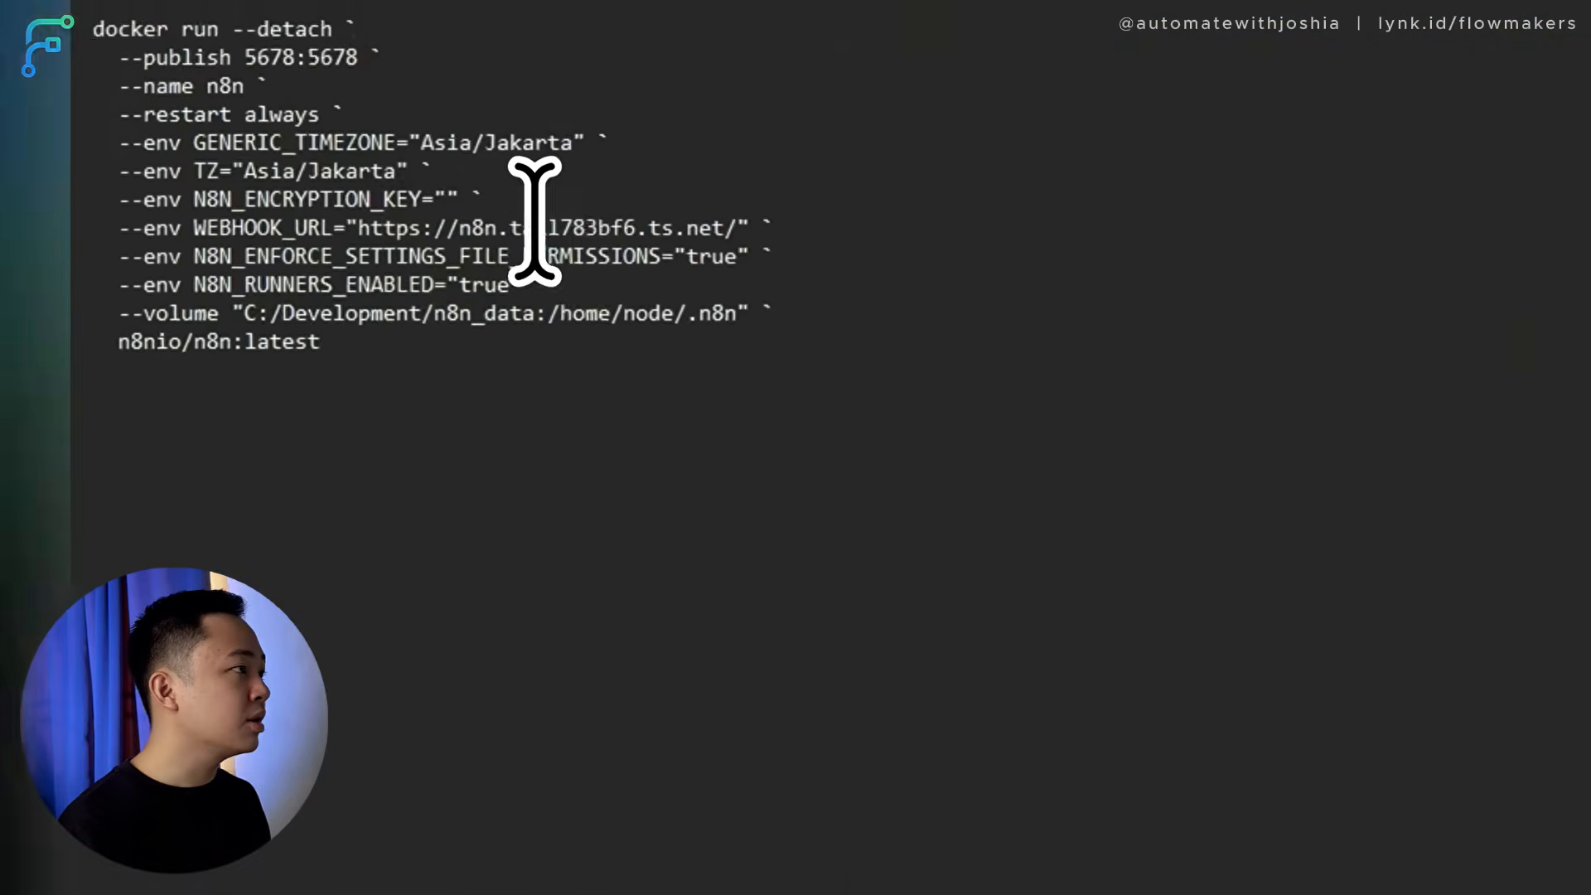
click(516, 249)
key(ctrl+v)
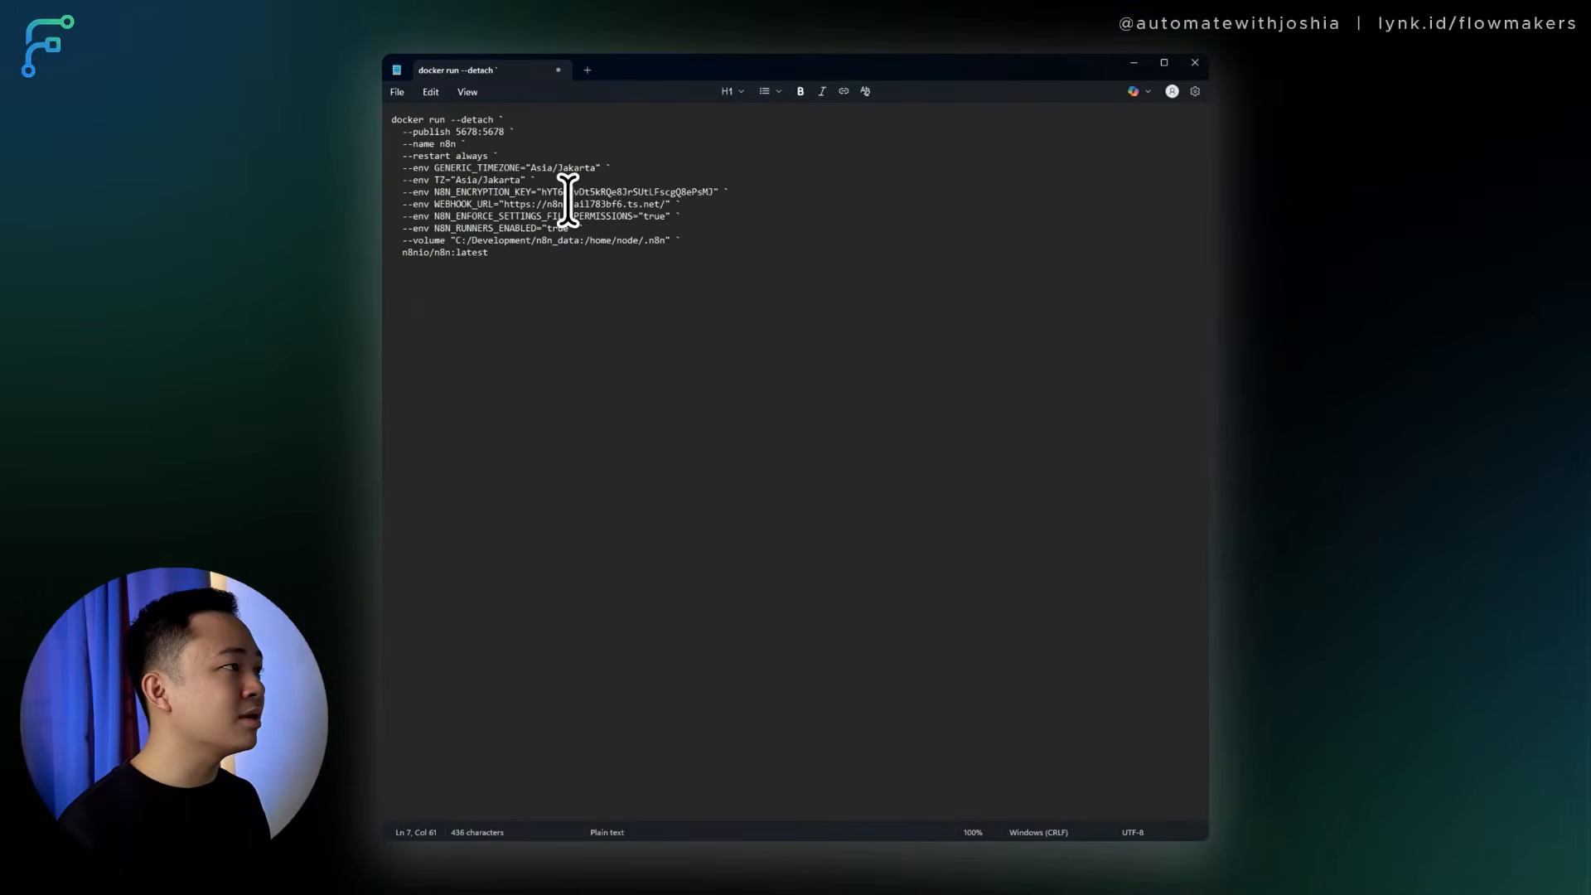
double_click(557, 204)
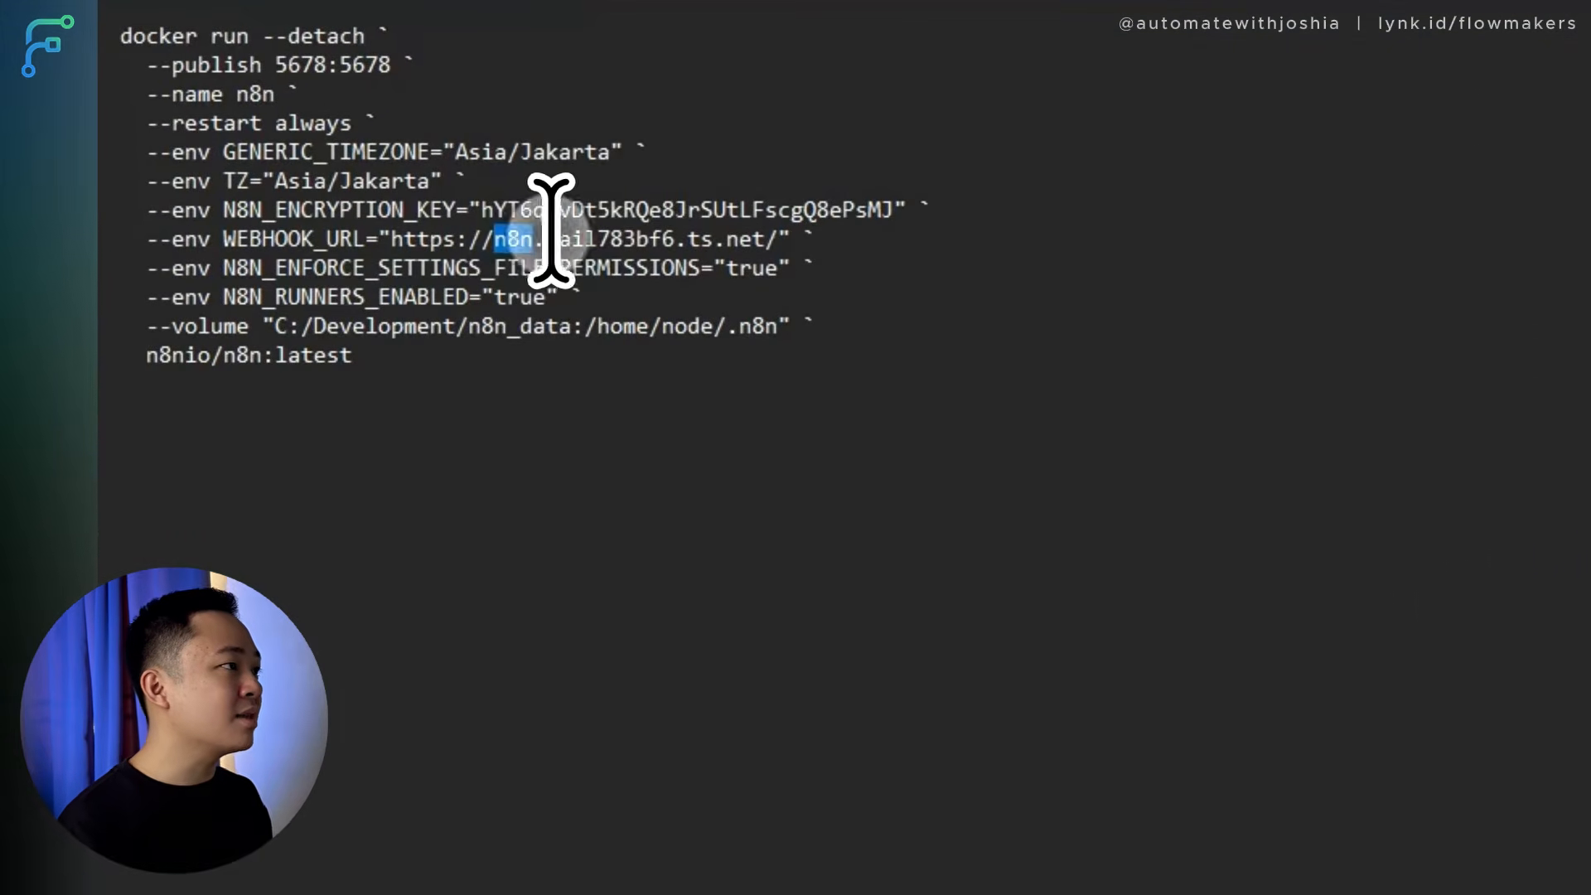
key(BackSpace)
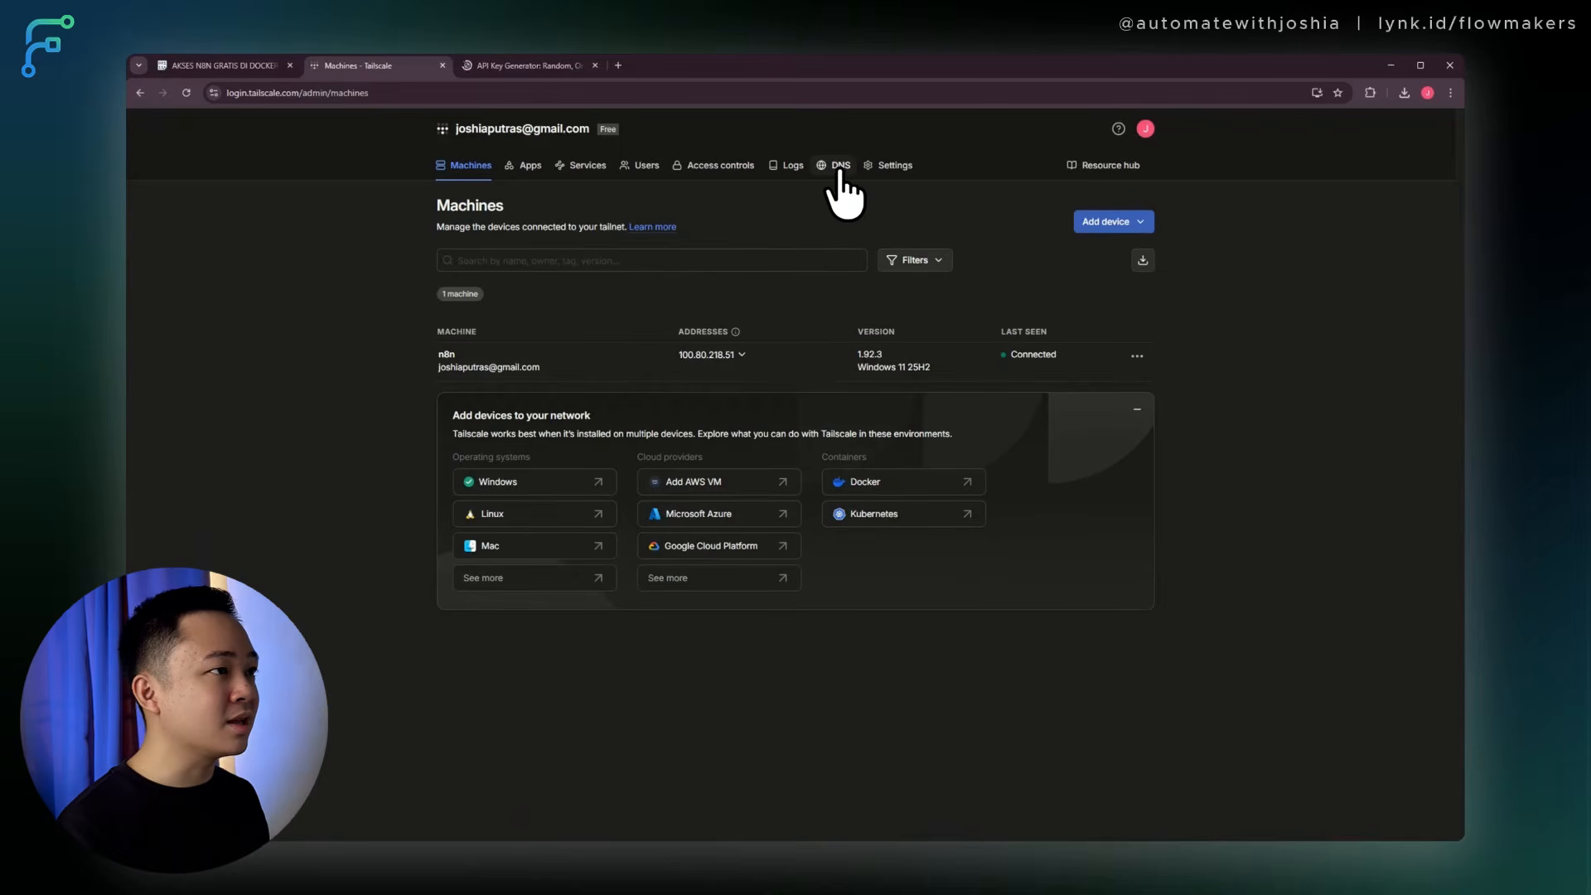
Copy the tailnet DNS name from Tailscale's DNS page and return to the docker command in Notepad.
click(840, 165)
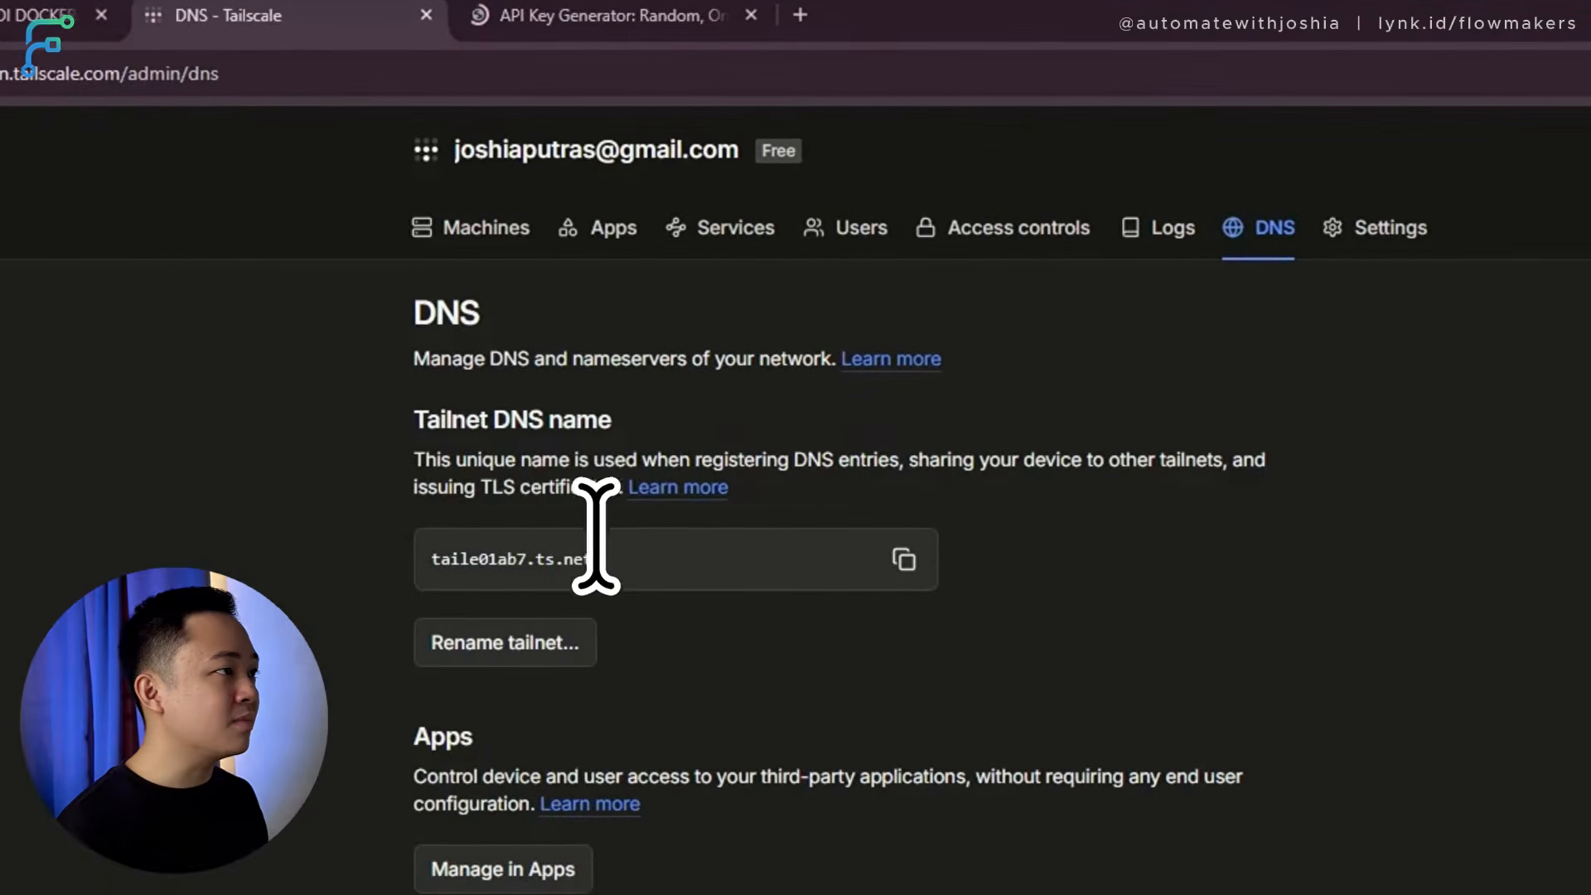
click(859, 559)
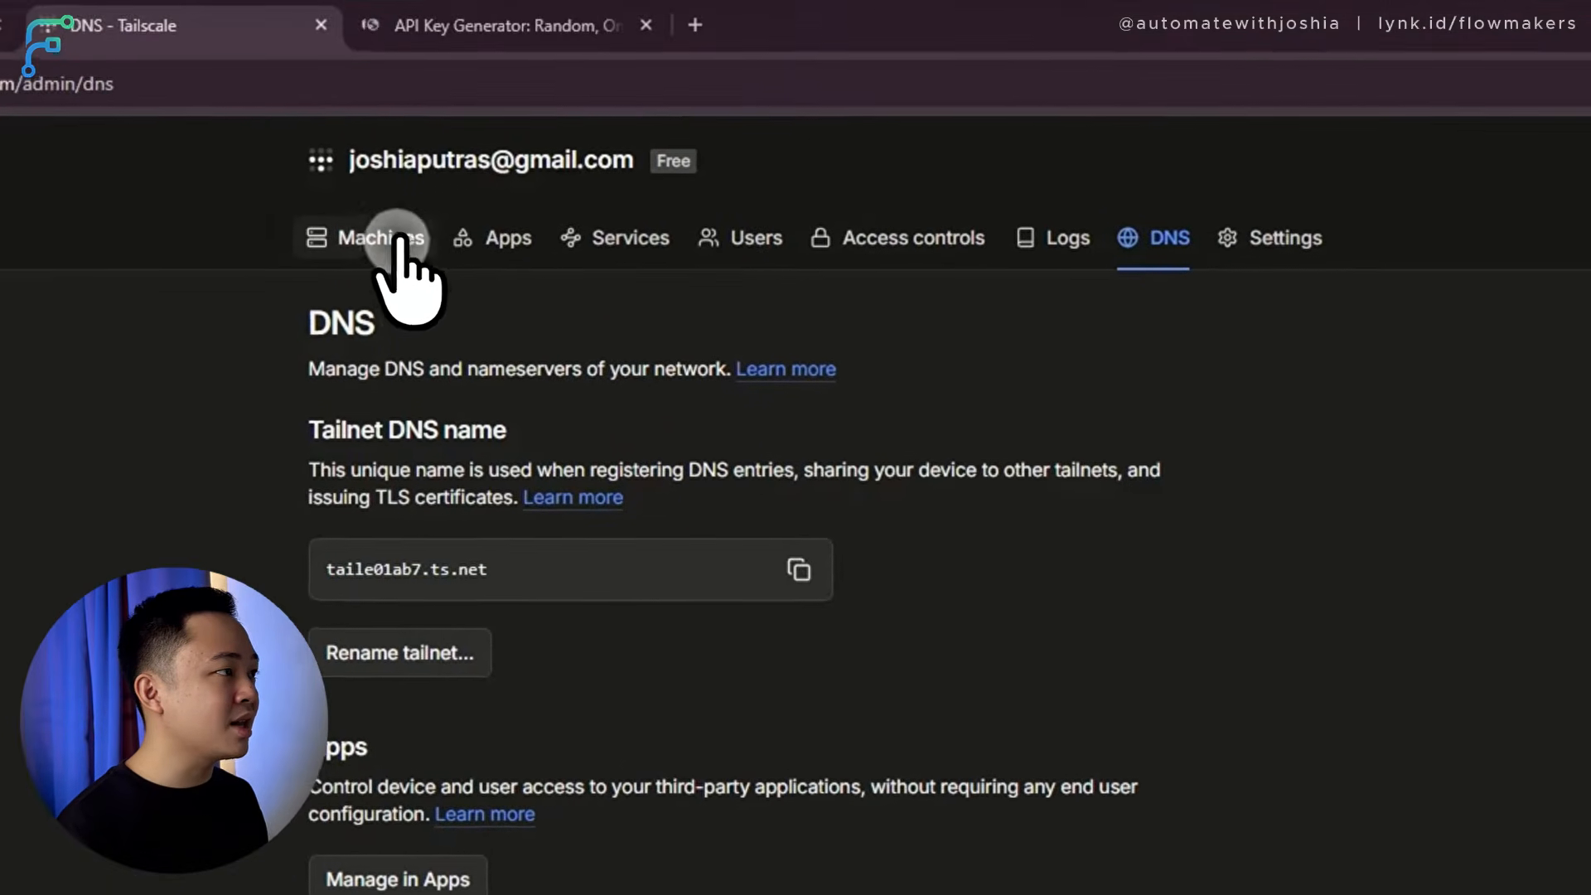
click(389, 196)
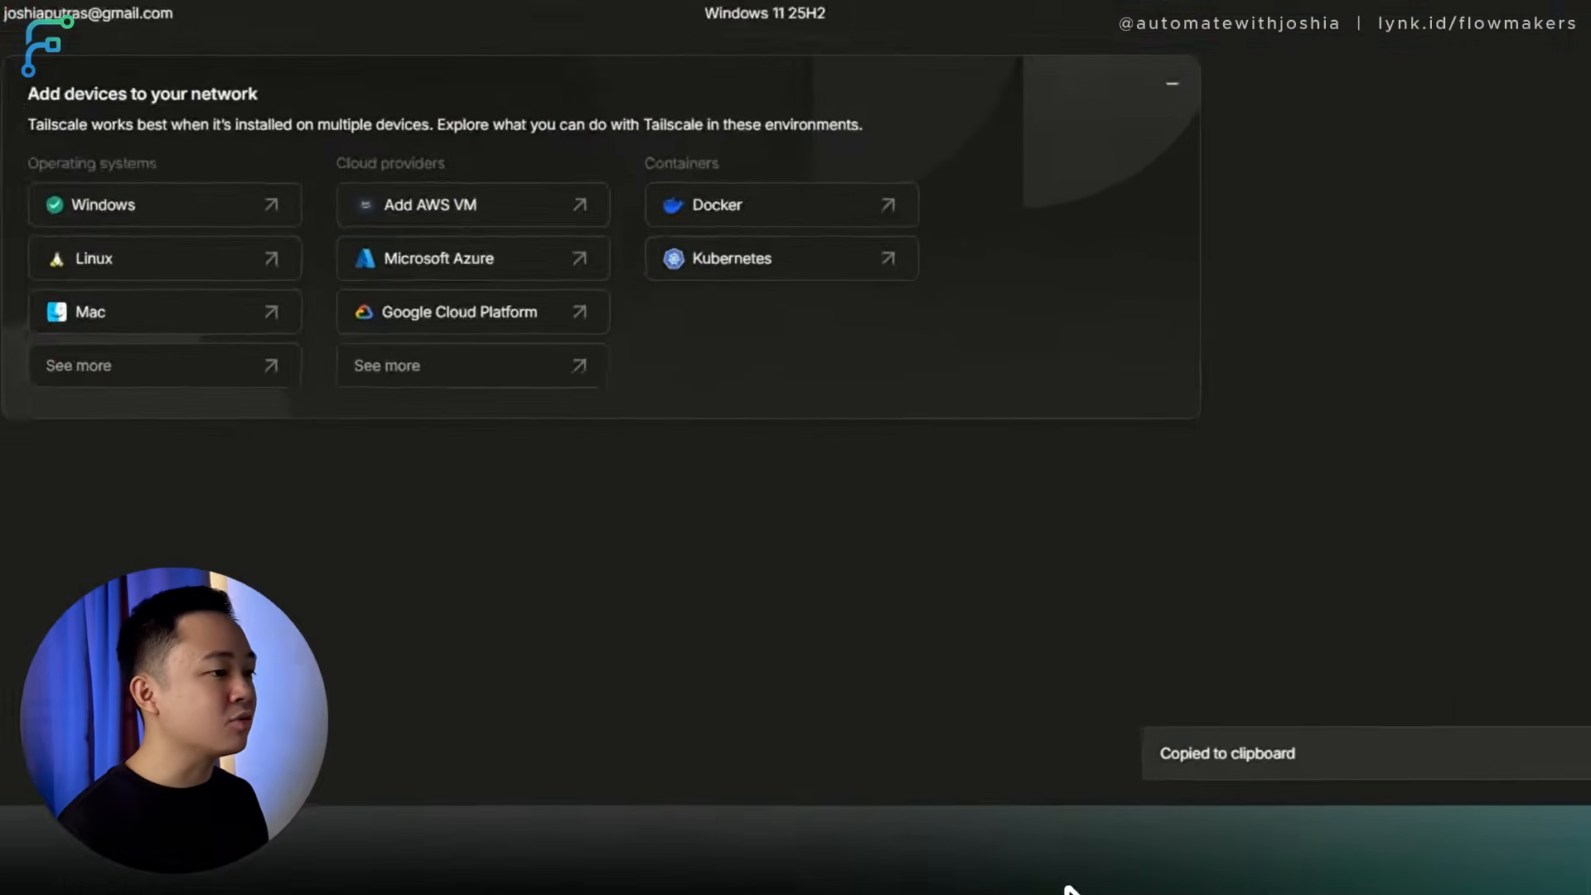
mouse_move(1080, 862)
click(1086, 824)
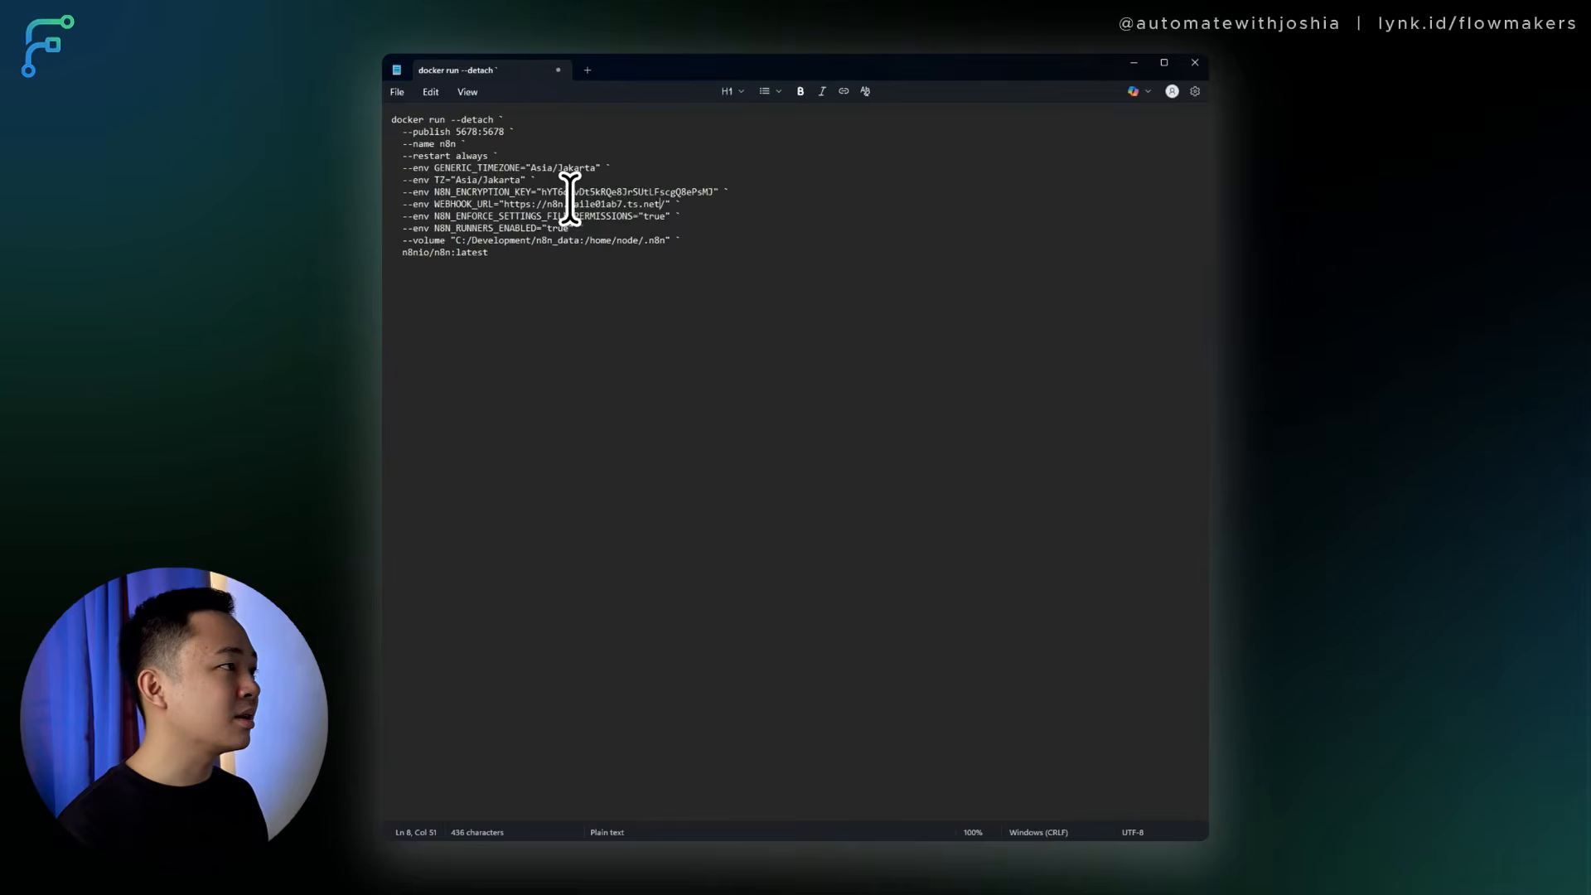
Check the taile01ab7.ts.net host in WEBHOOK_URL and select the entire docker run command for copying.
drag(572, 204, 661, 203)
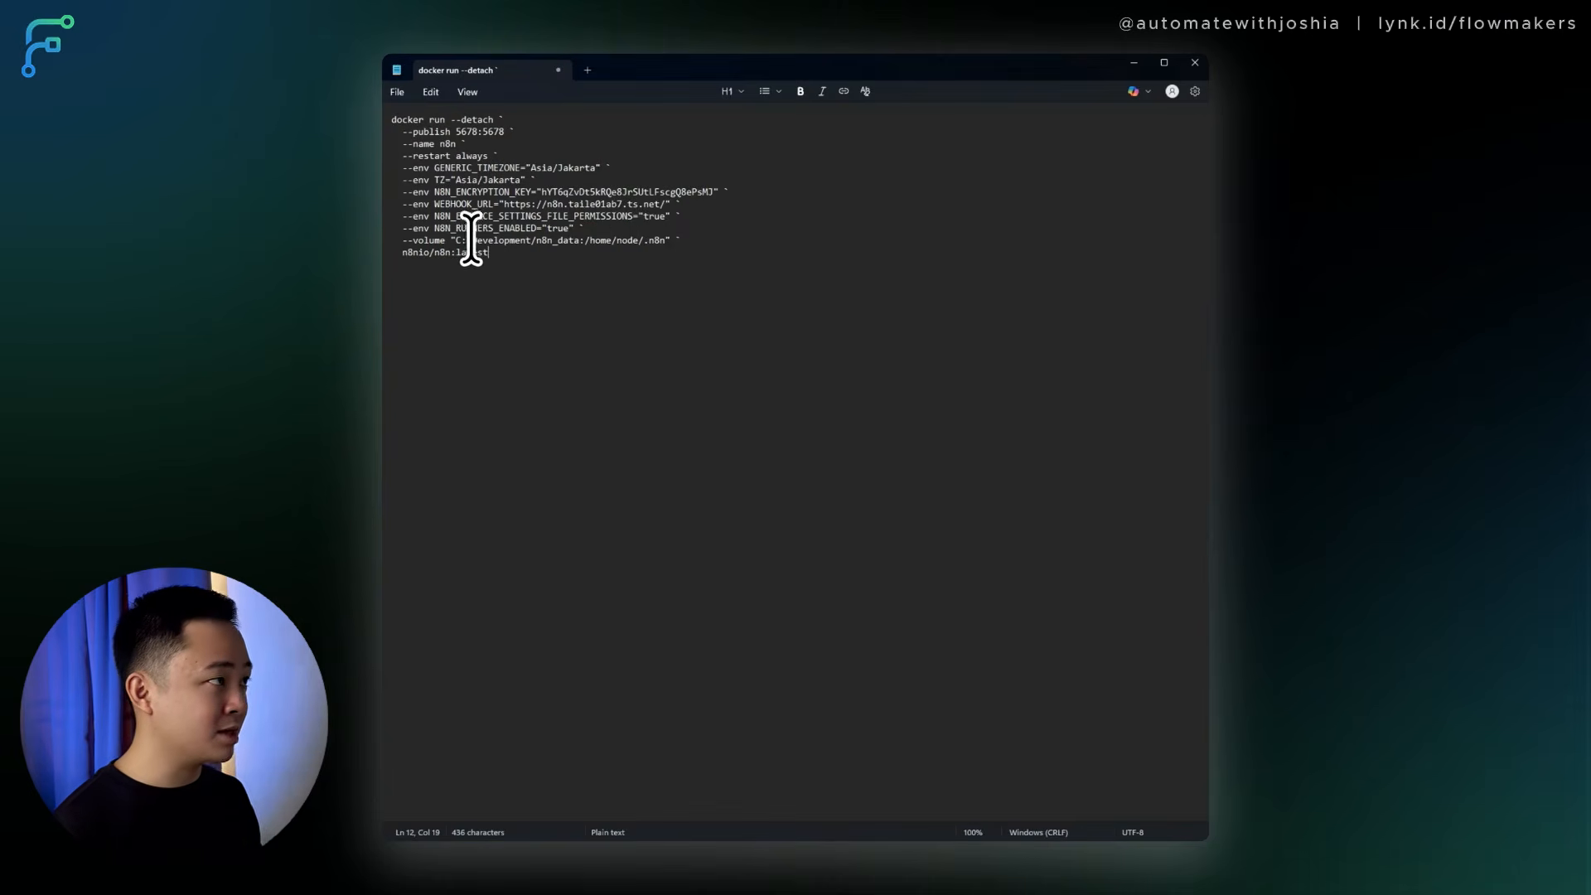
drag(526, 254, 386, 121)
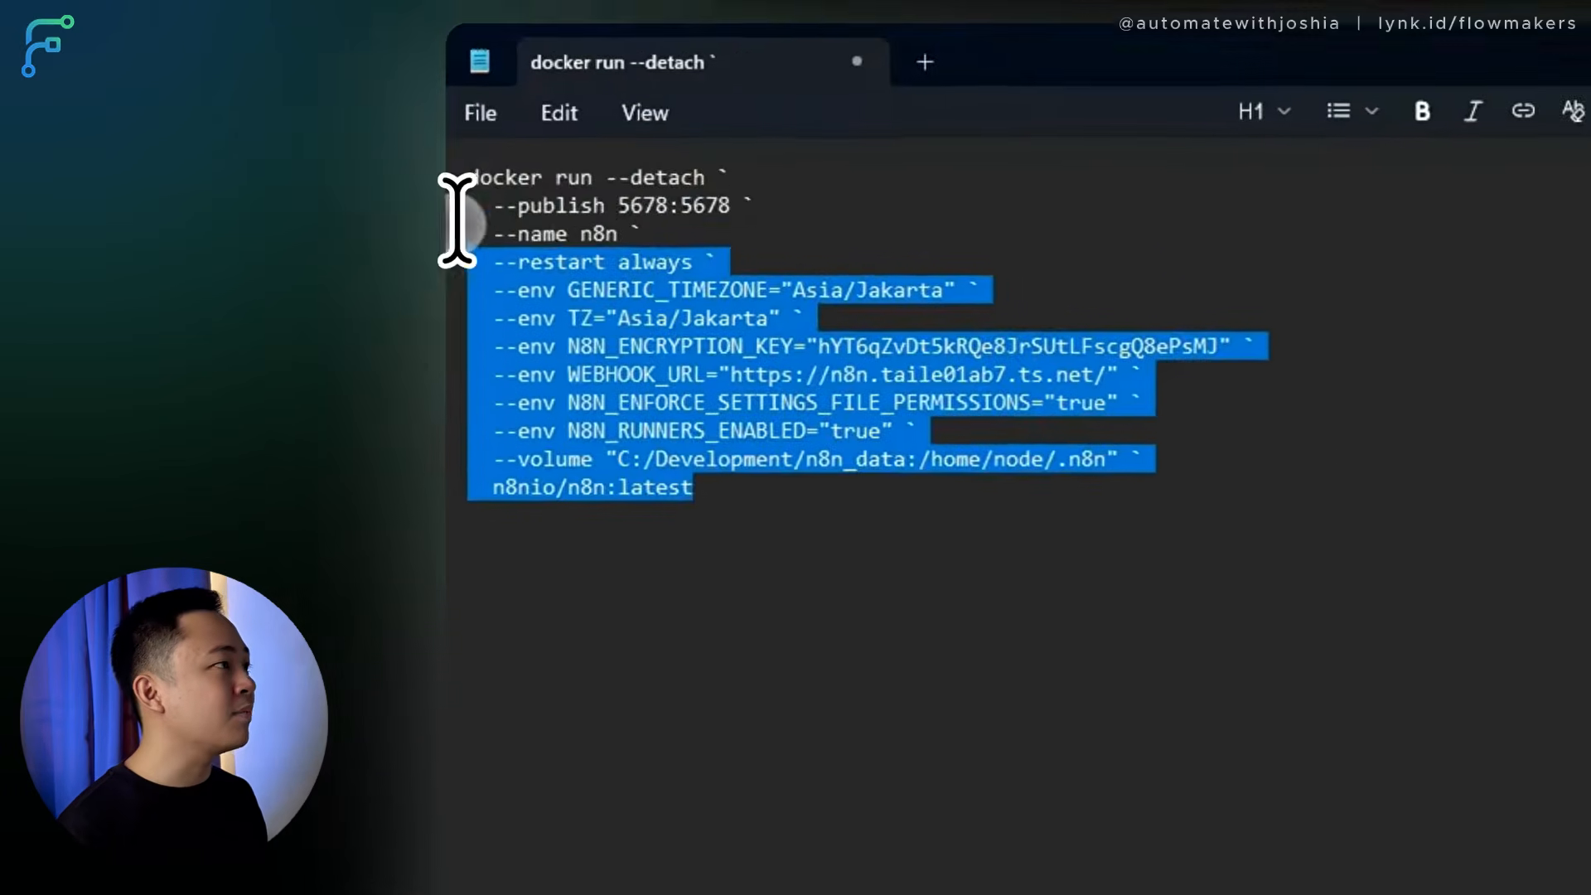
drag(959, 569, 419, 202)
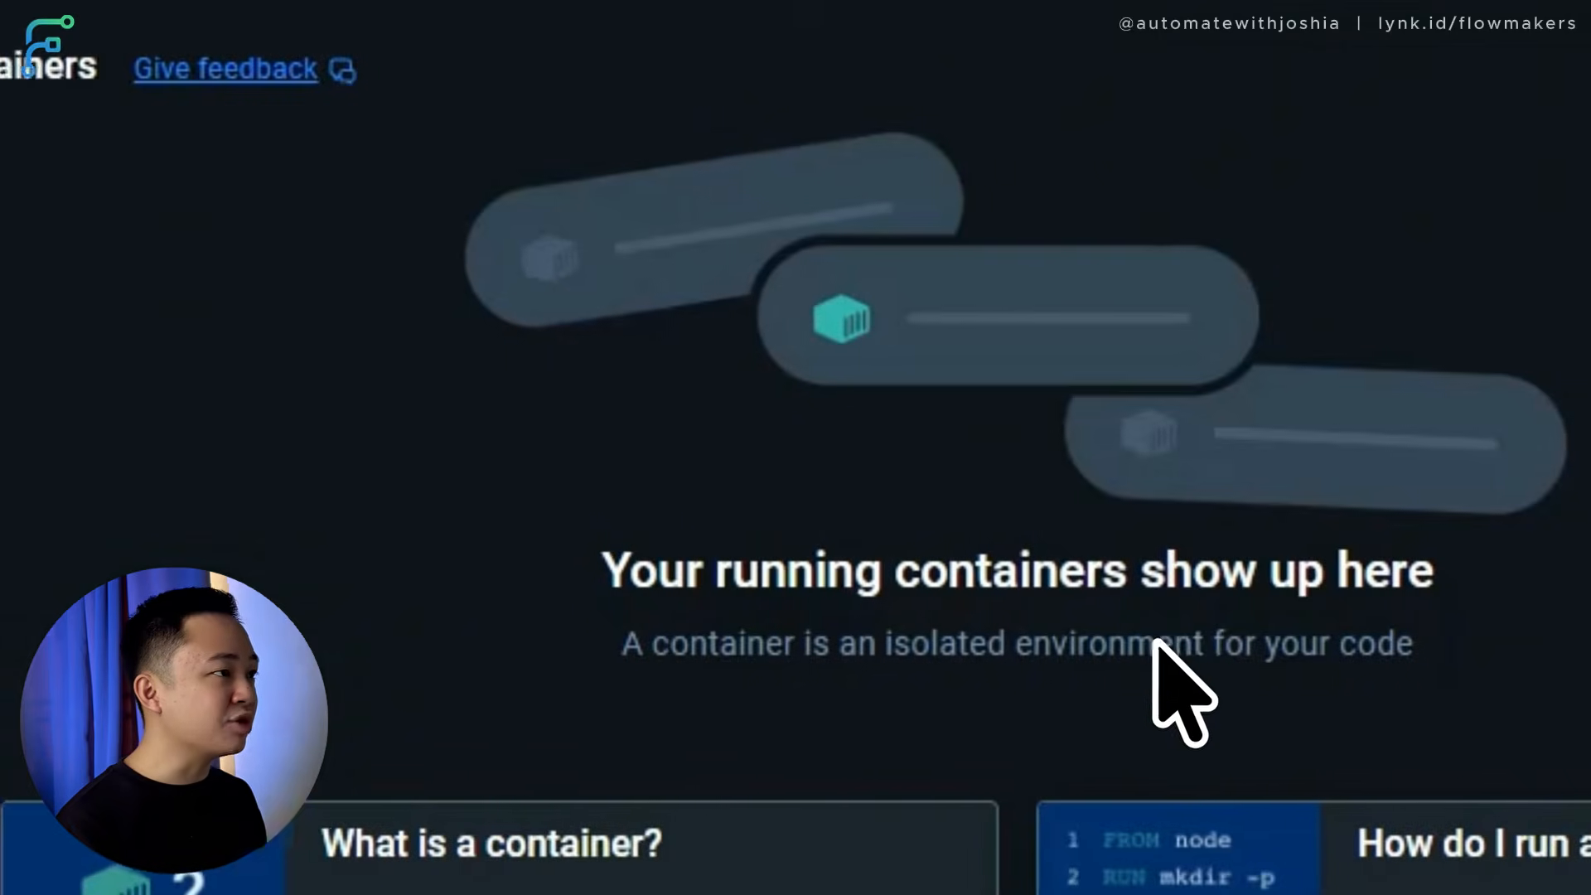
Enable Docker Desktop's built-in terminal and paste the n8n docker run command into it.
click(827, 413)
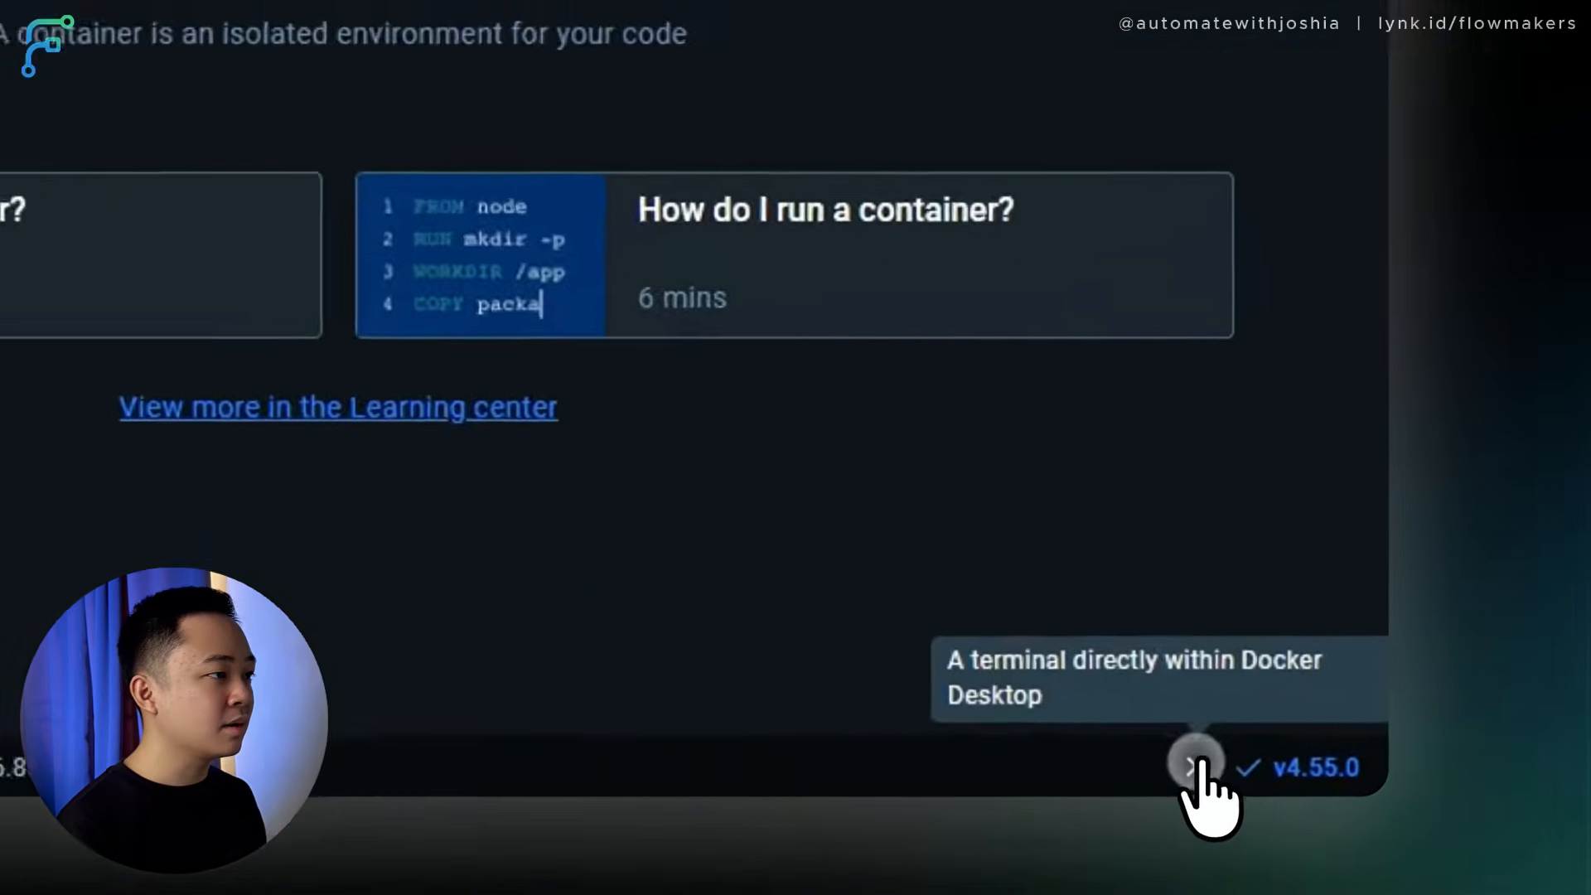
click(1390, 824)
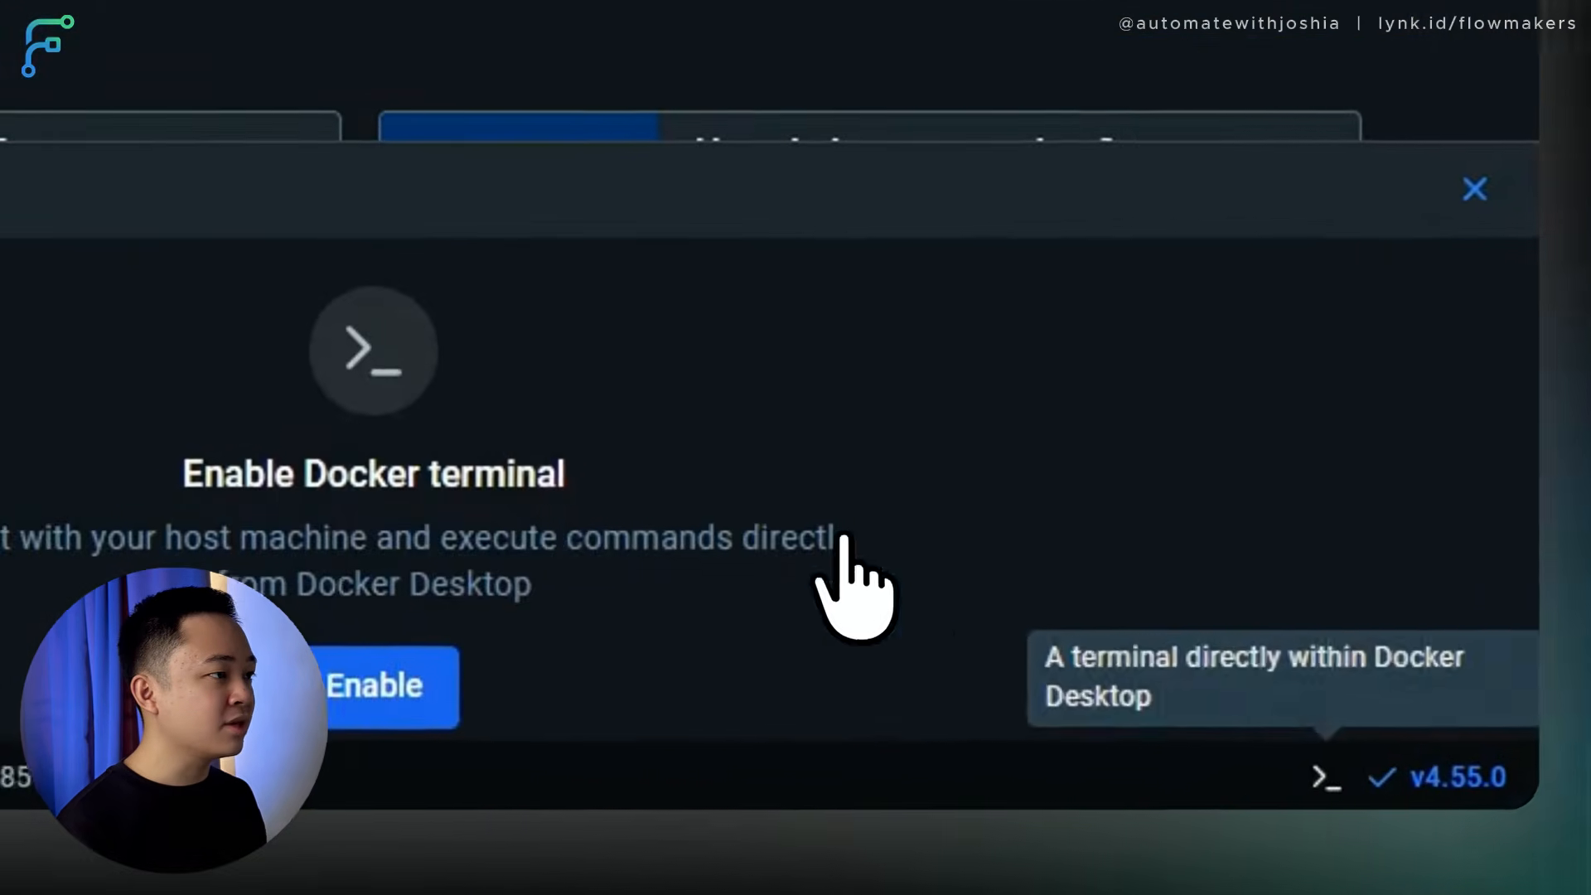
click(516, 671)
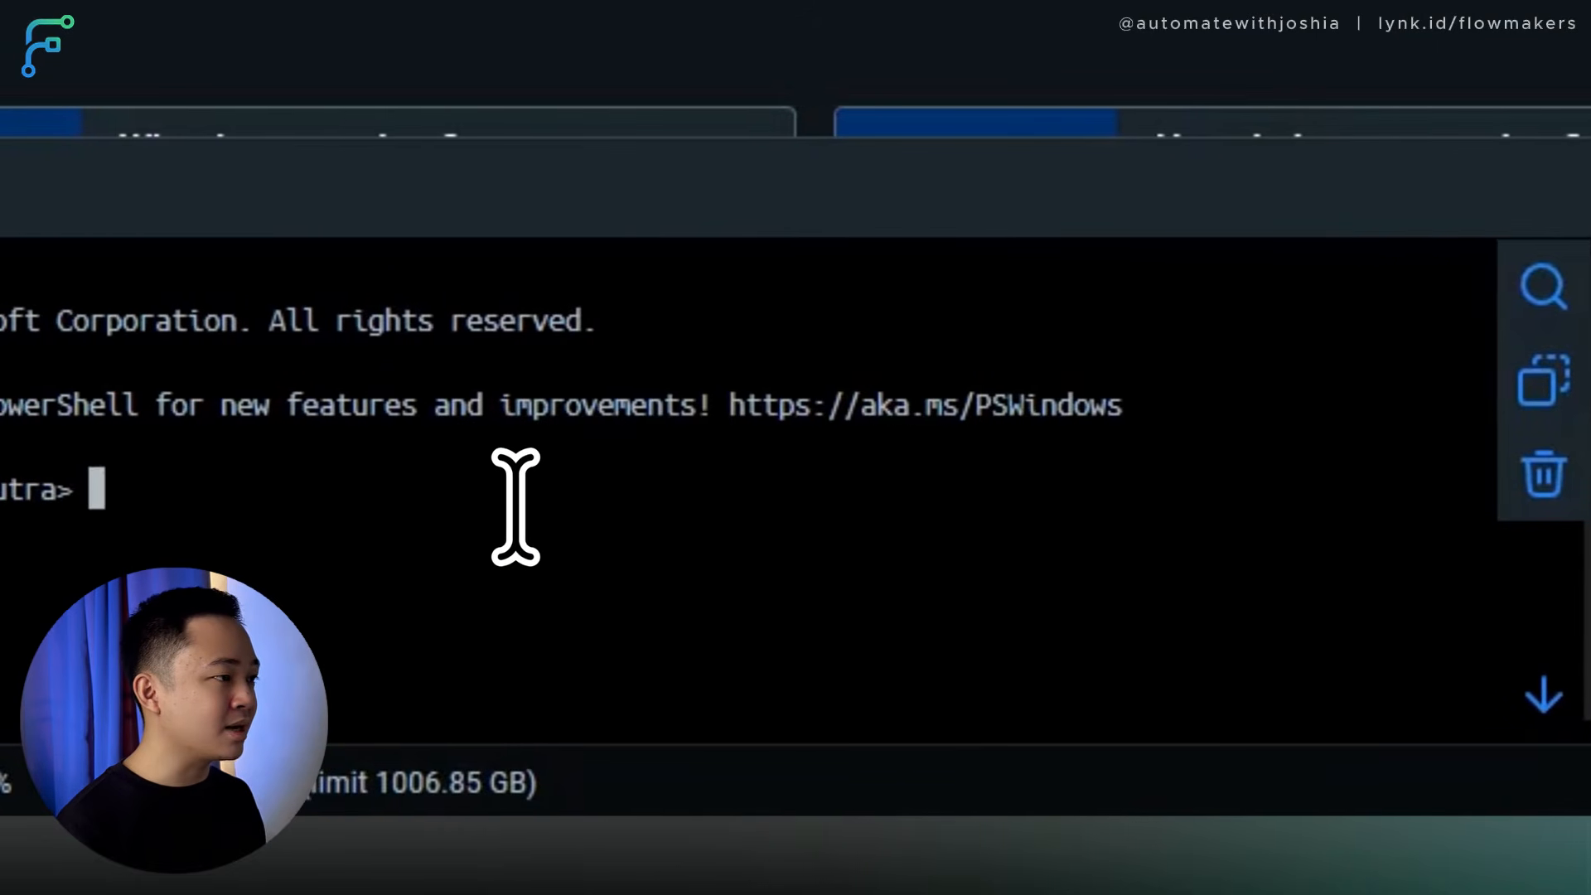
right_click(379, 507)
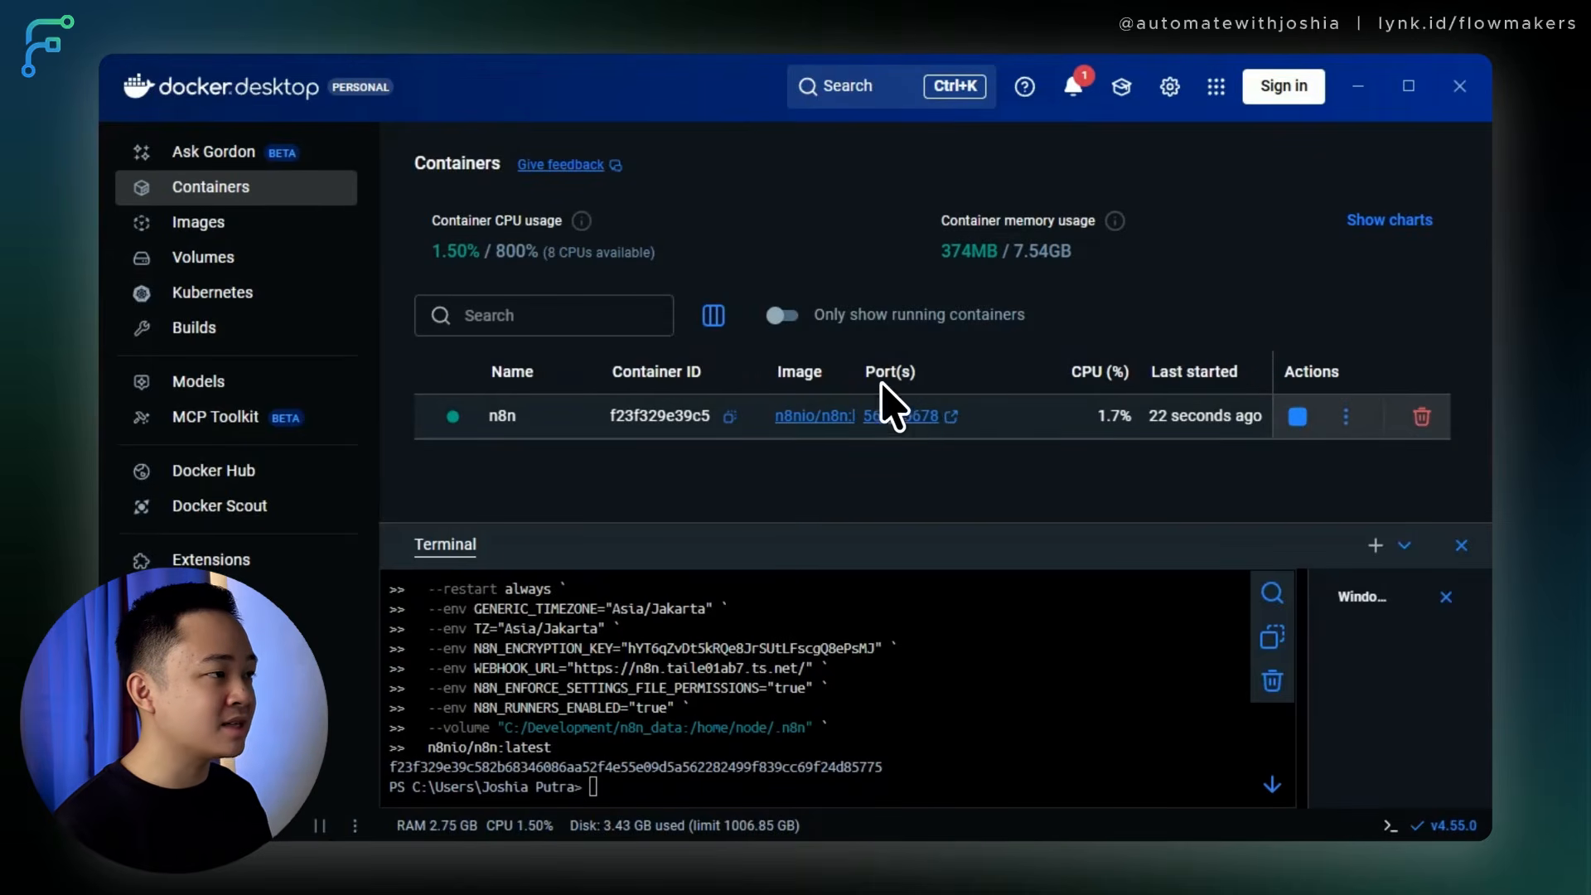
Load n8n's owner-account setup page at localhost:5678/setup, then return to the Pastebin notes.
click(951, 417)
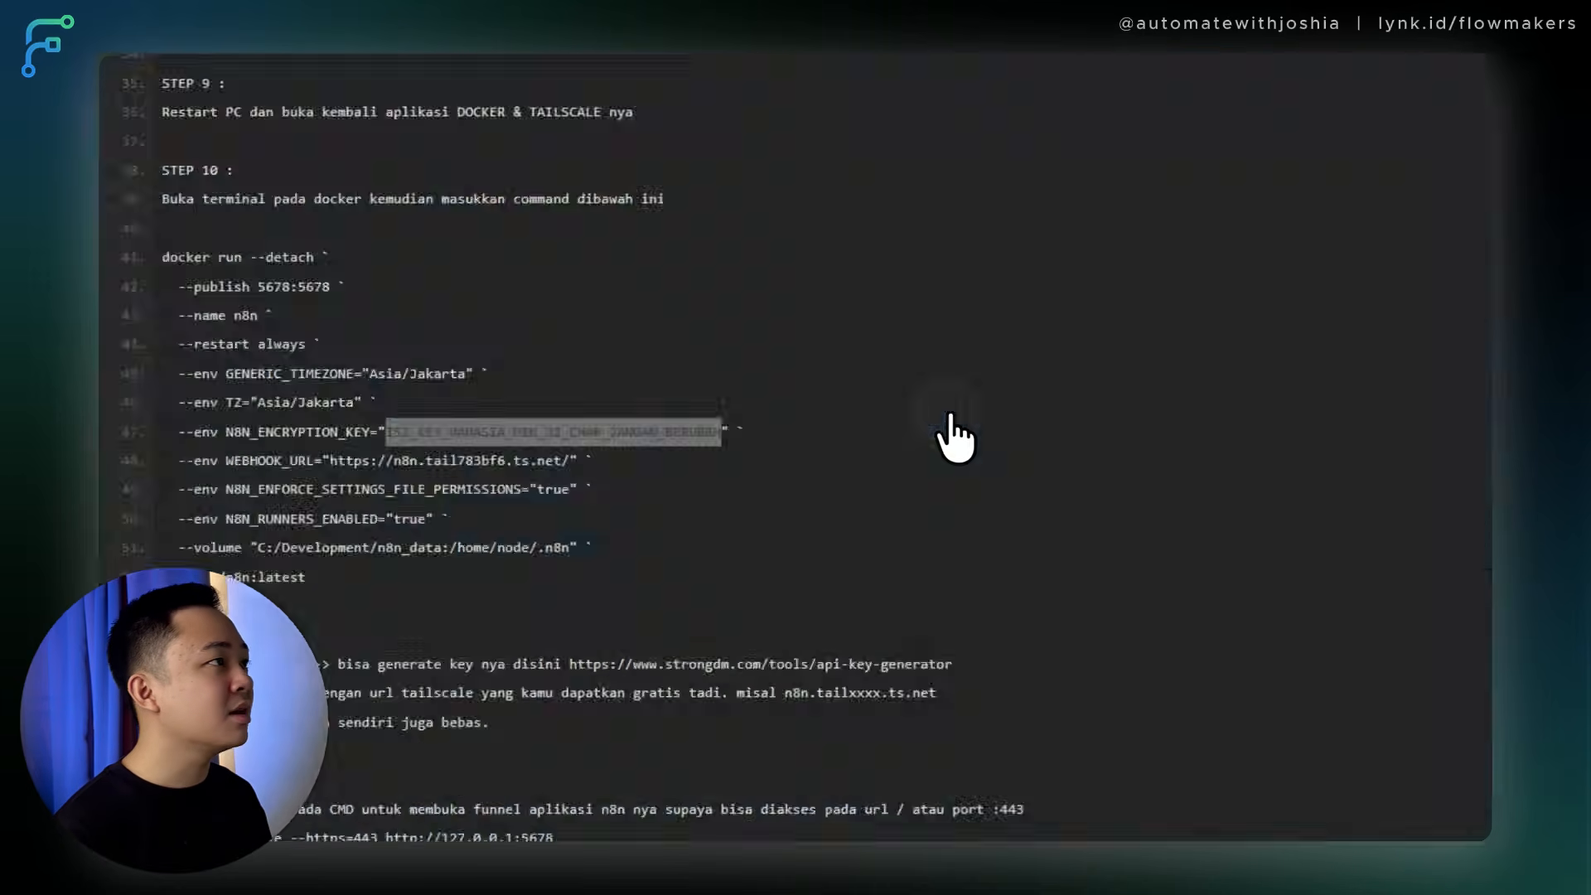
drag(231, 93, 308, 94)
click(498, 210)
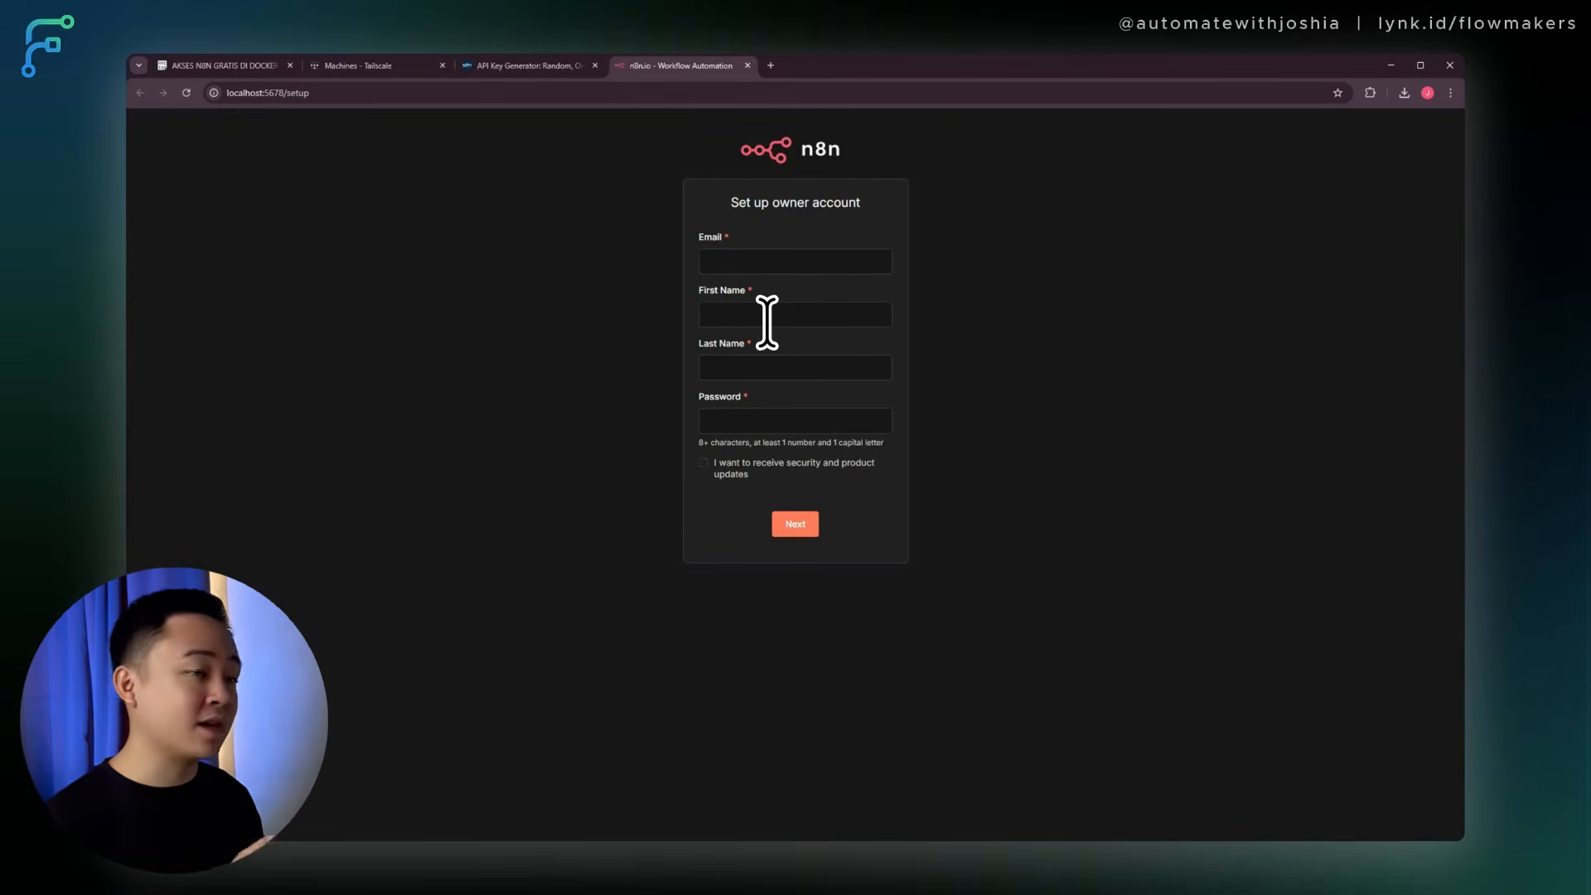
click(236, 67)
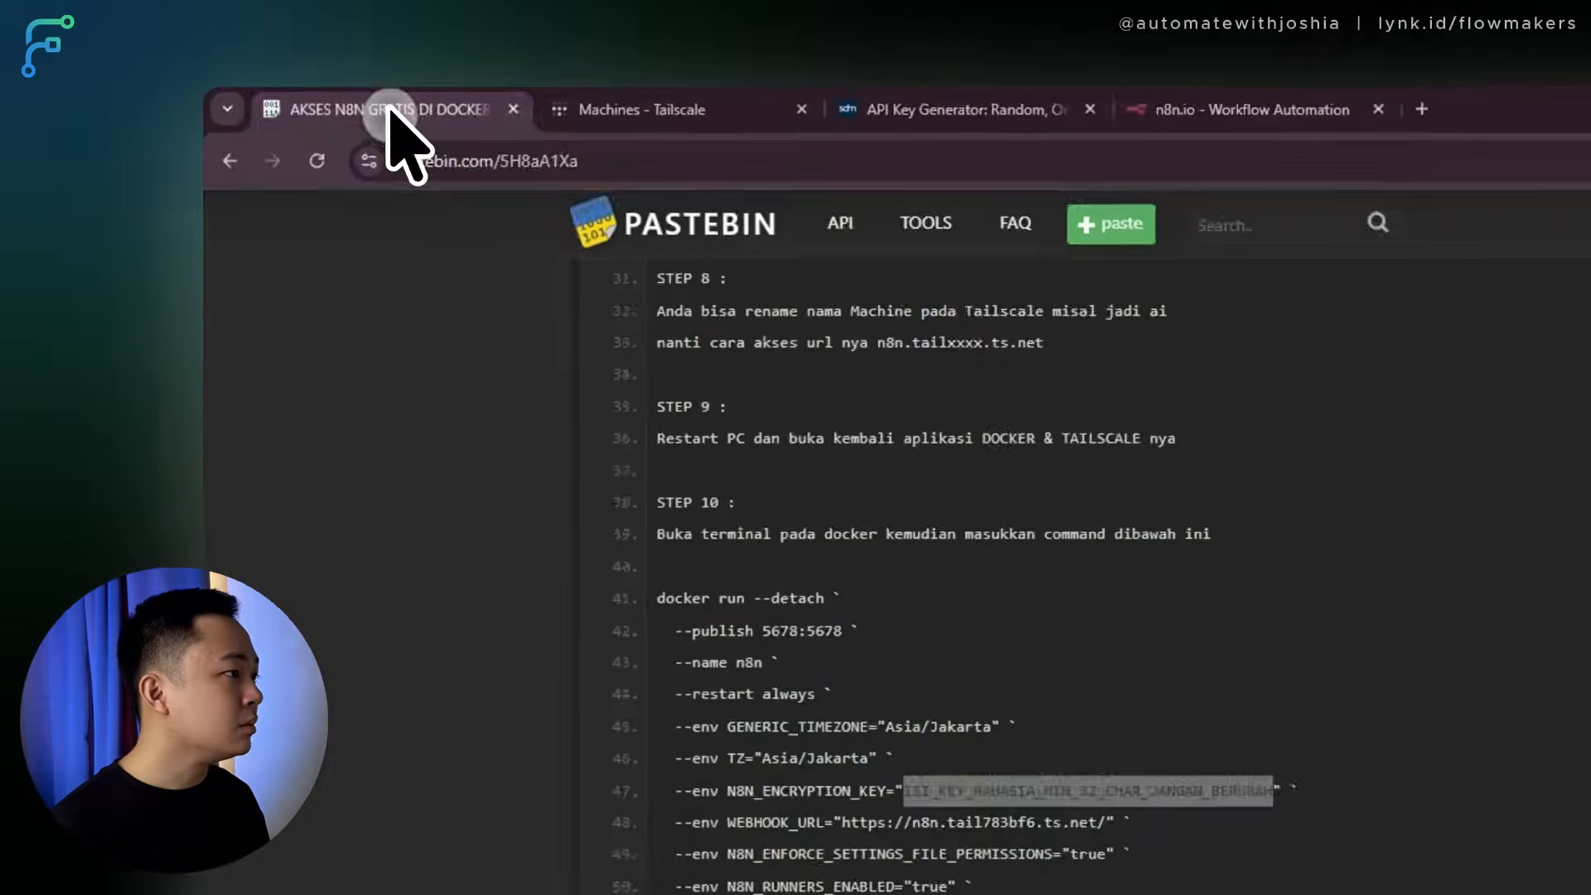
click(423, 368)
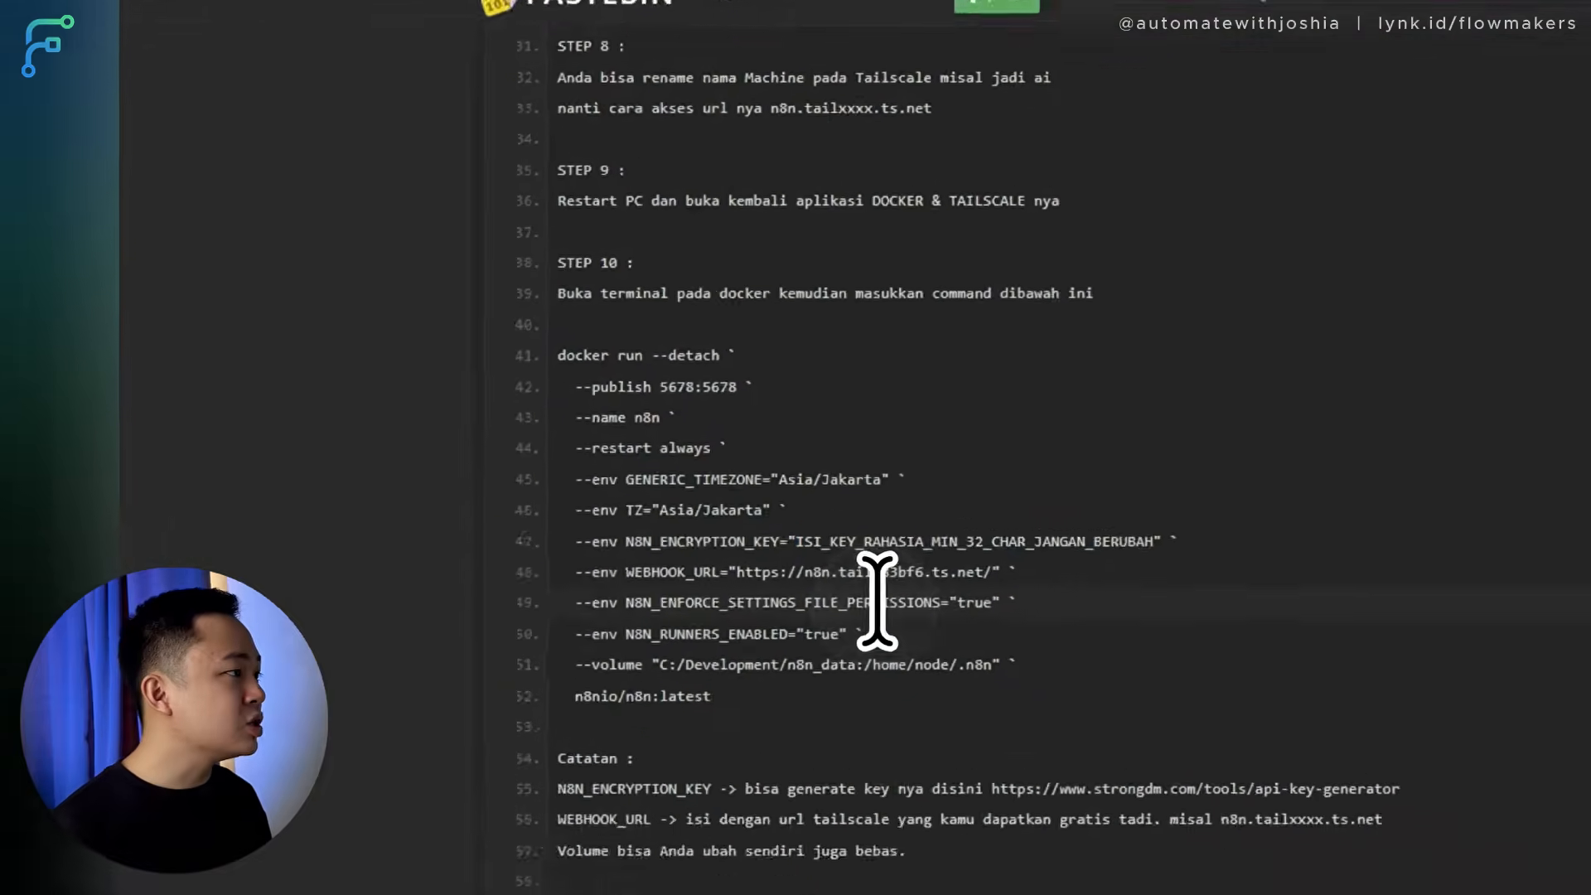
scroll(877, 602, down, 3)
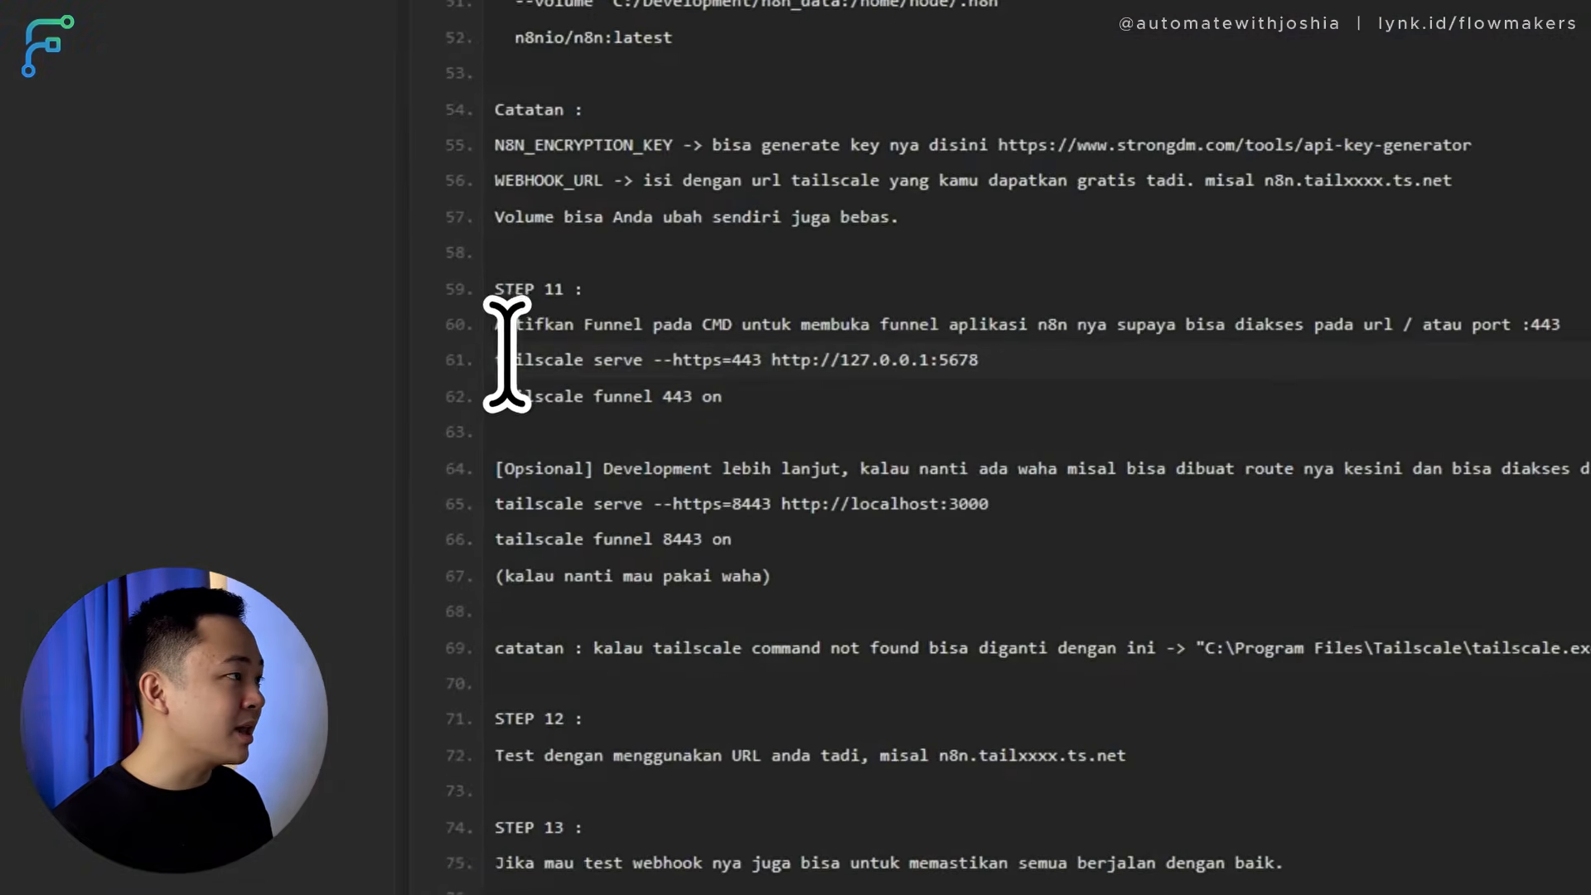
drag(514, 362, 1016, 388)
click(1018, 390)
scroll(783, 406, down, 2)
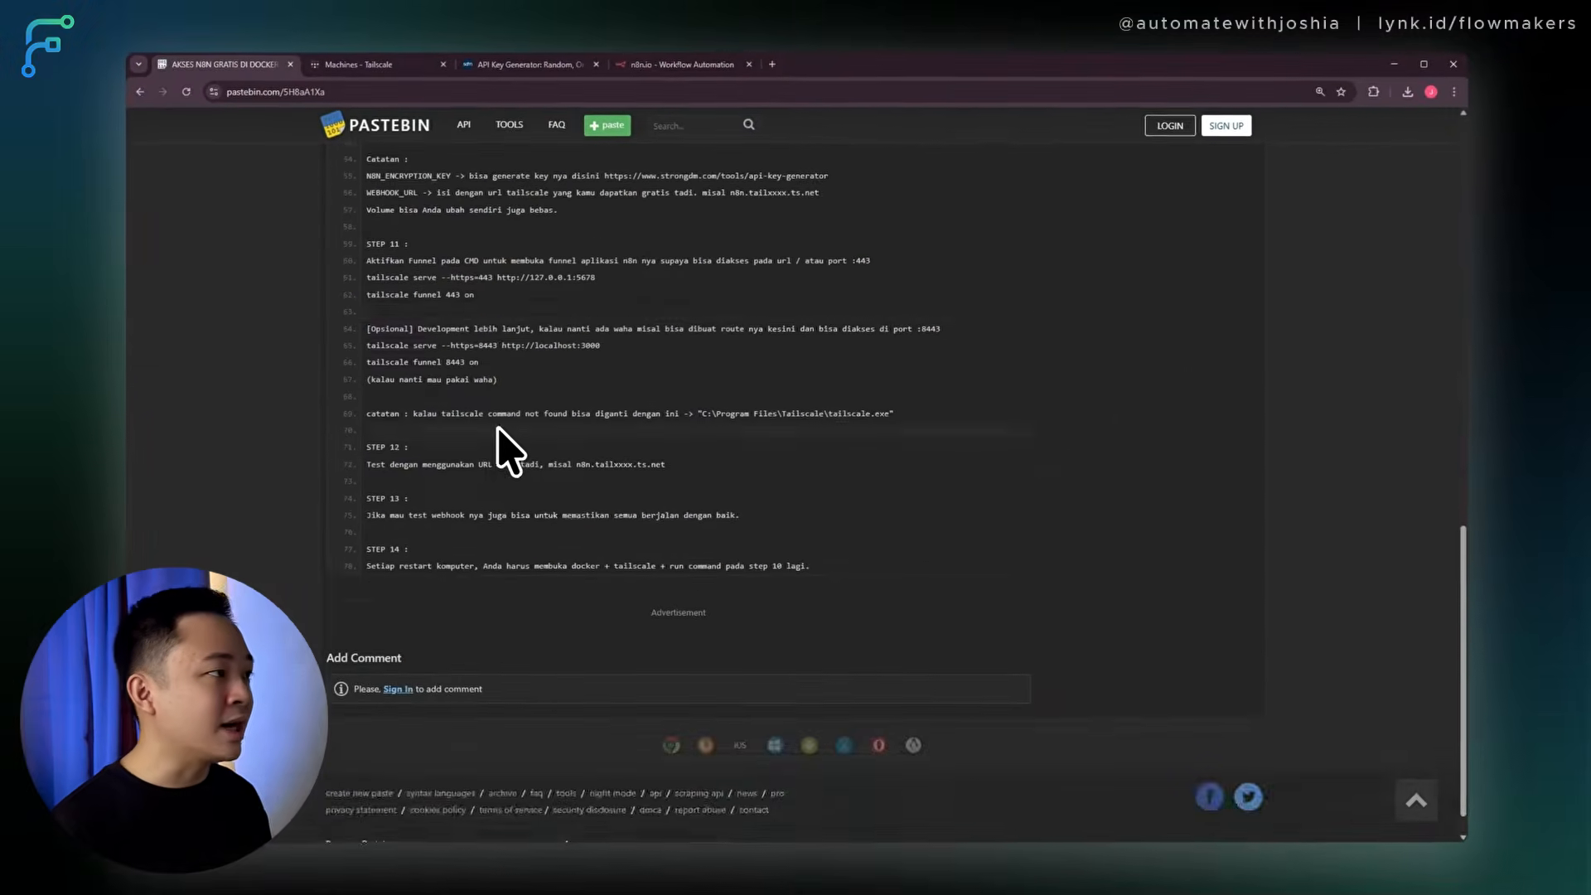
scroll(786, 412, up, 2)
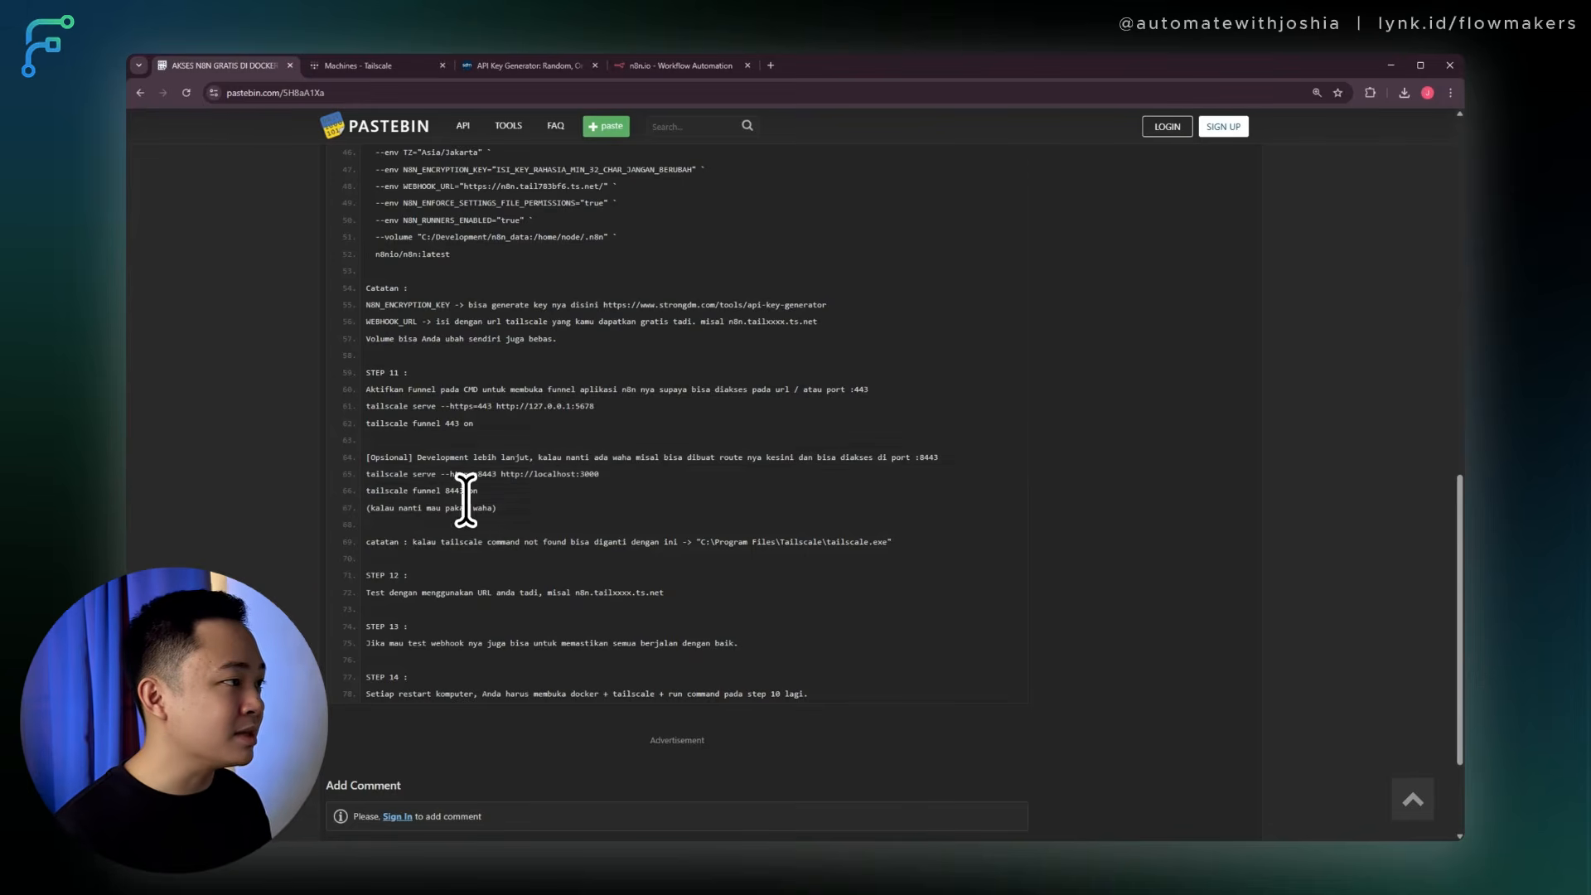
click(597, 475)
click(525, 475)
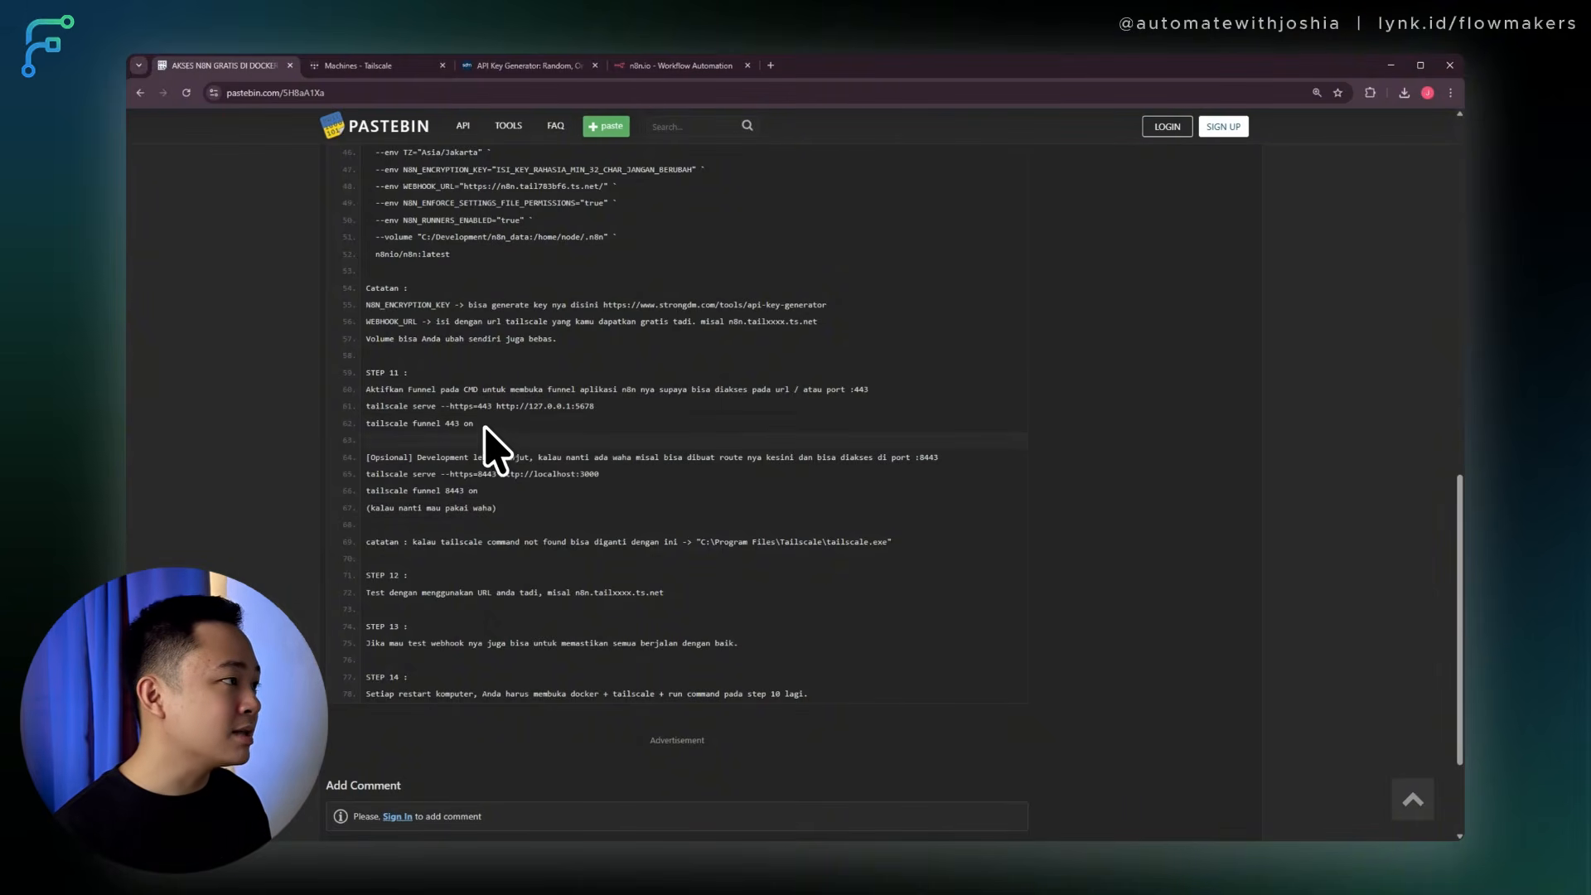
drag(423, 412, 363, 402)
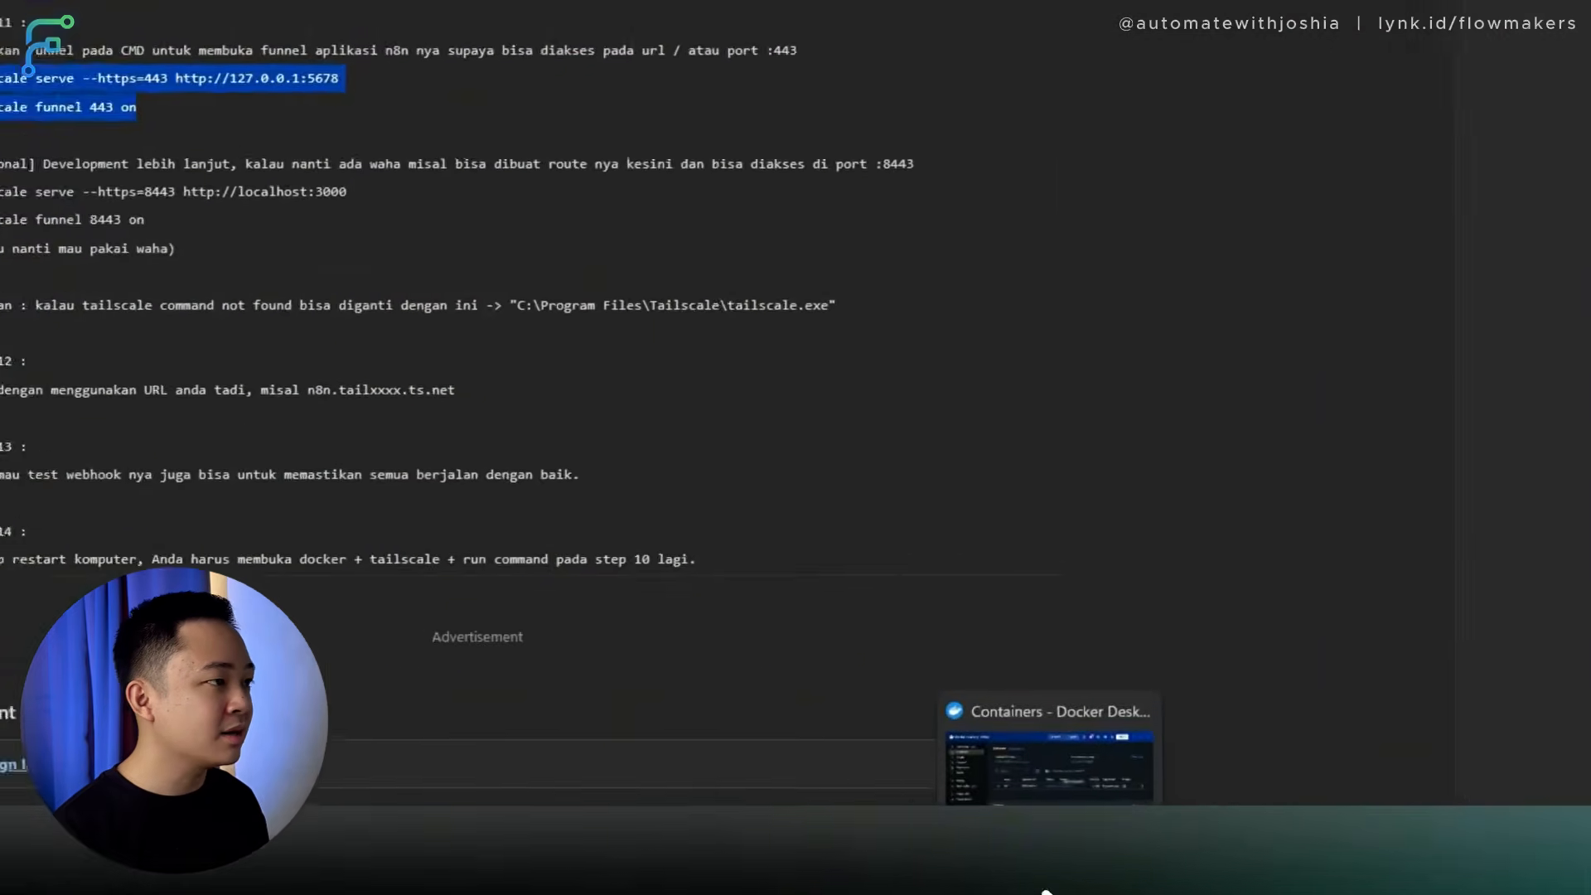
click(1020, 891)
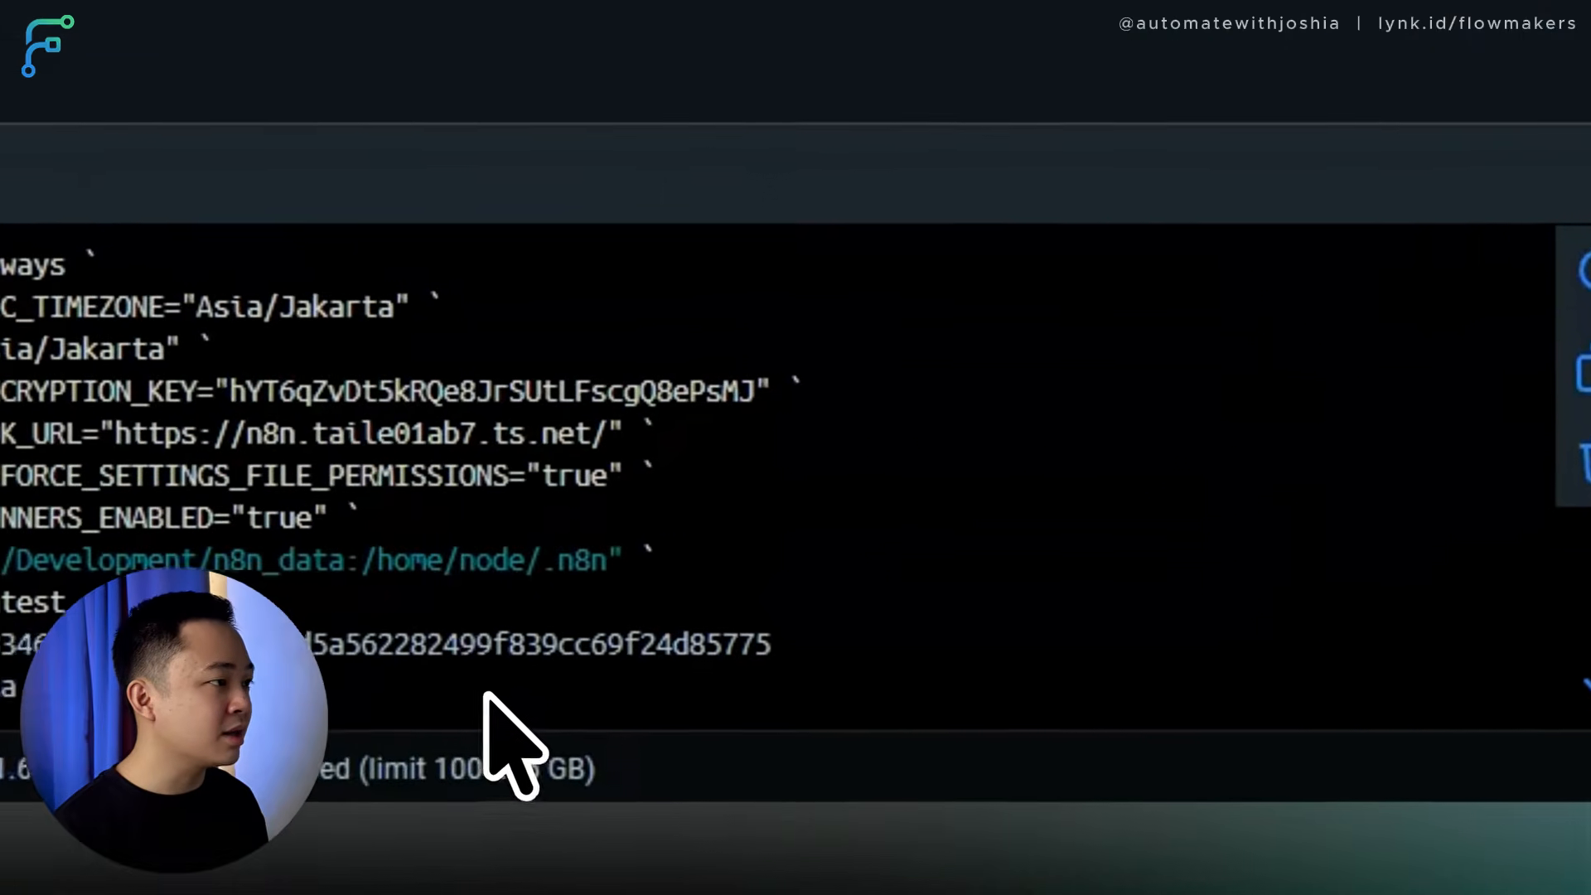
right_click(489, 690)
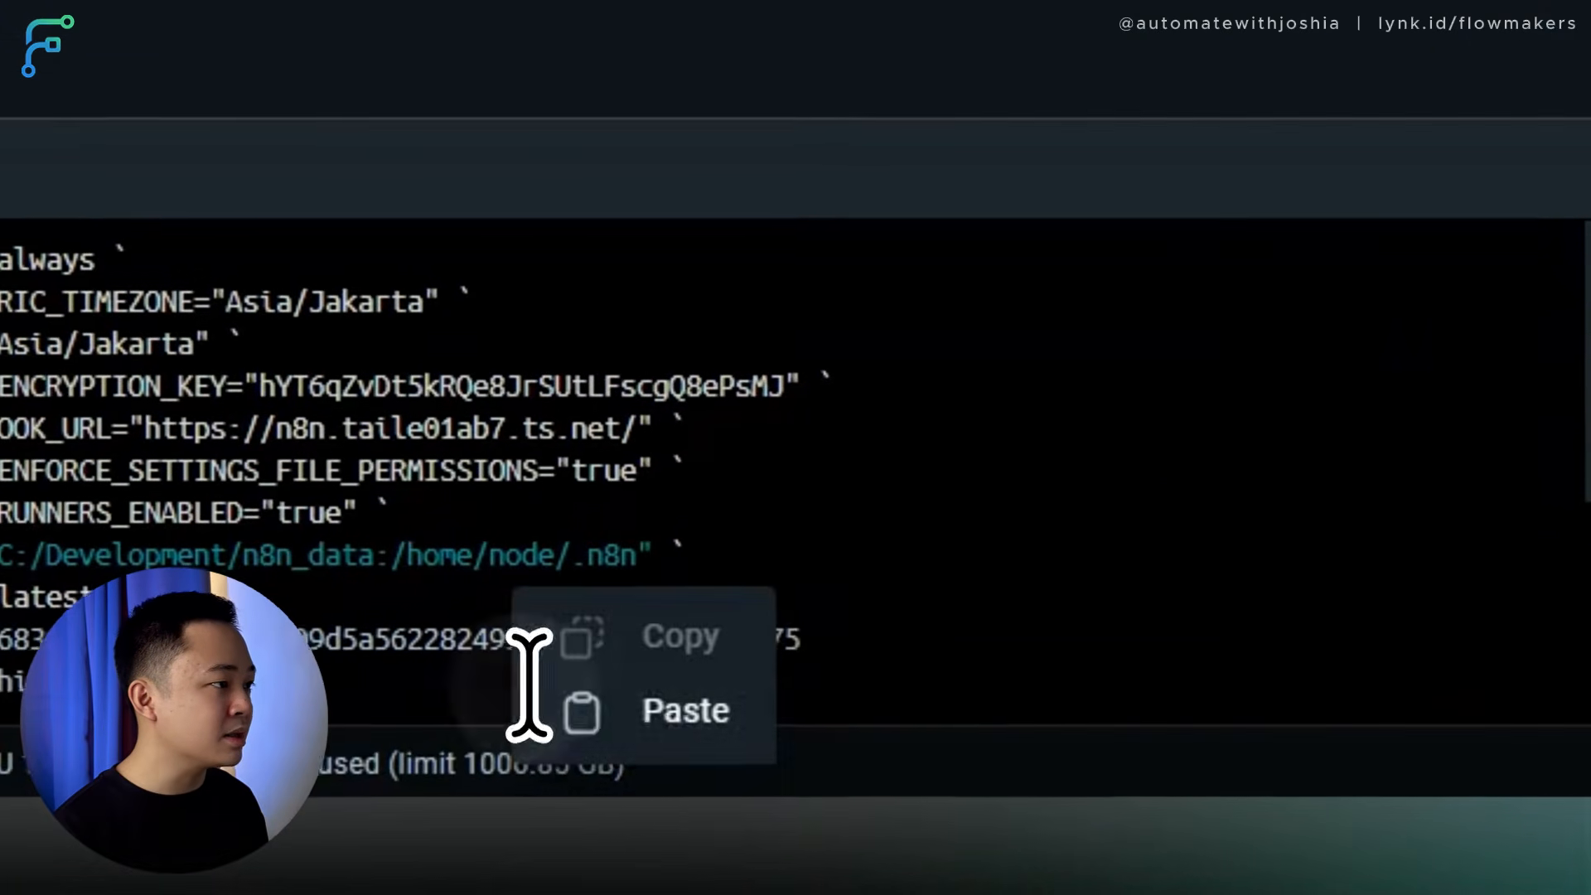
click(638, 708)
key(Return)
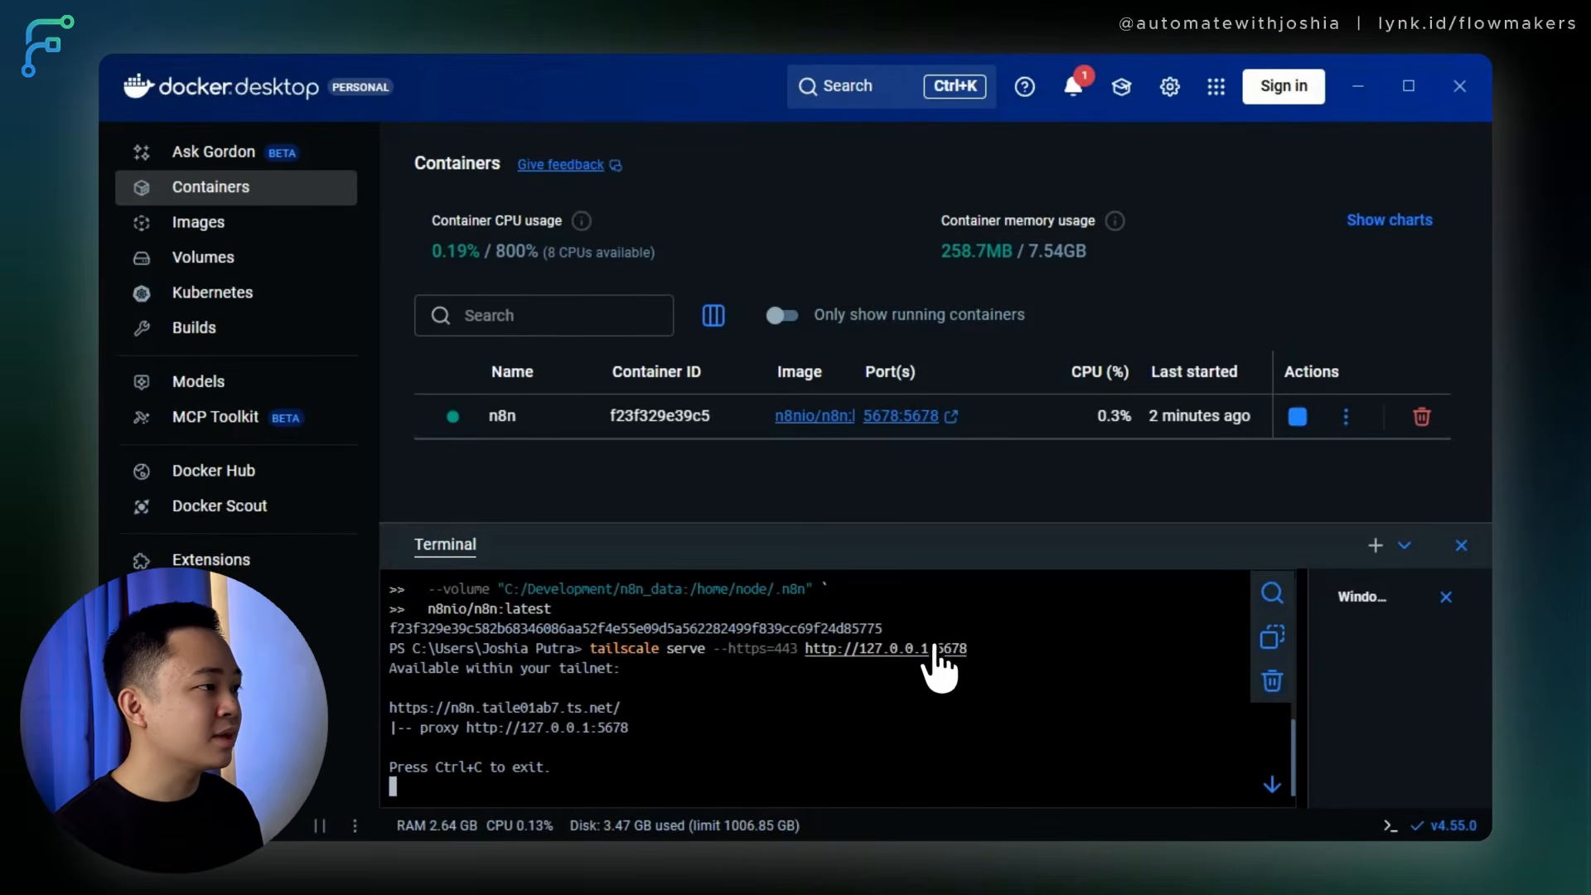
click(560, 707)
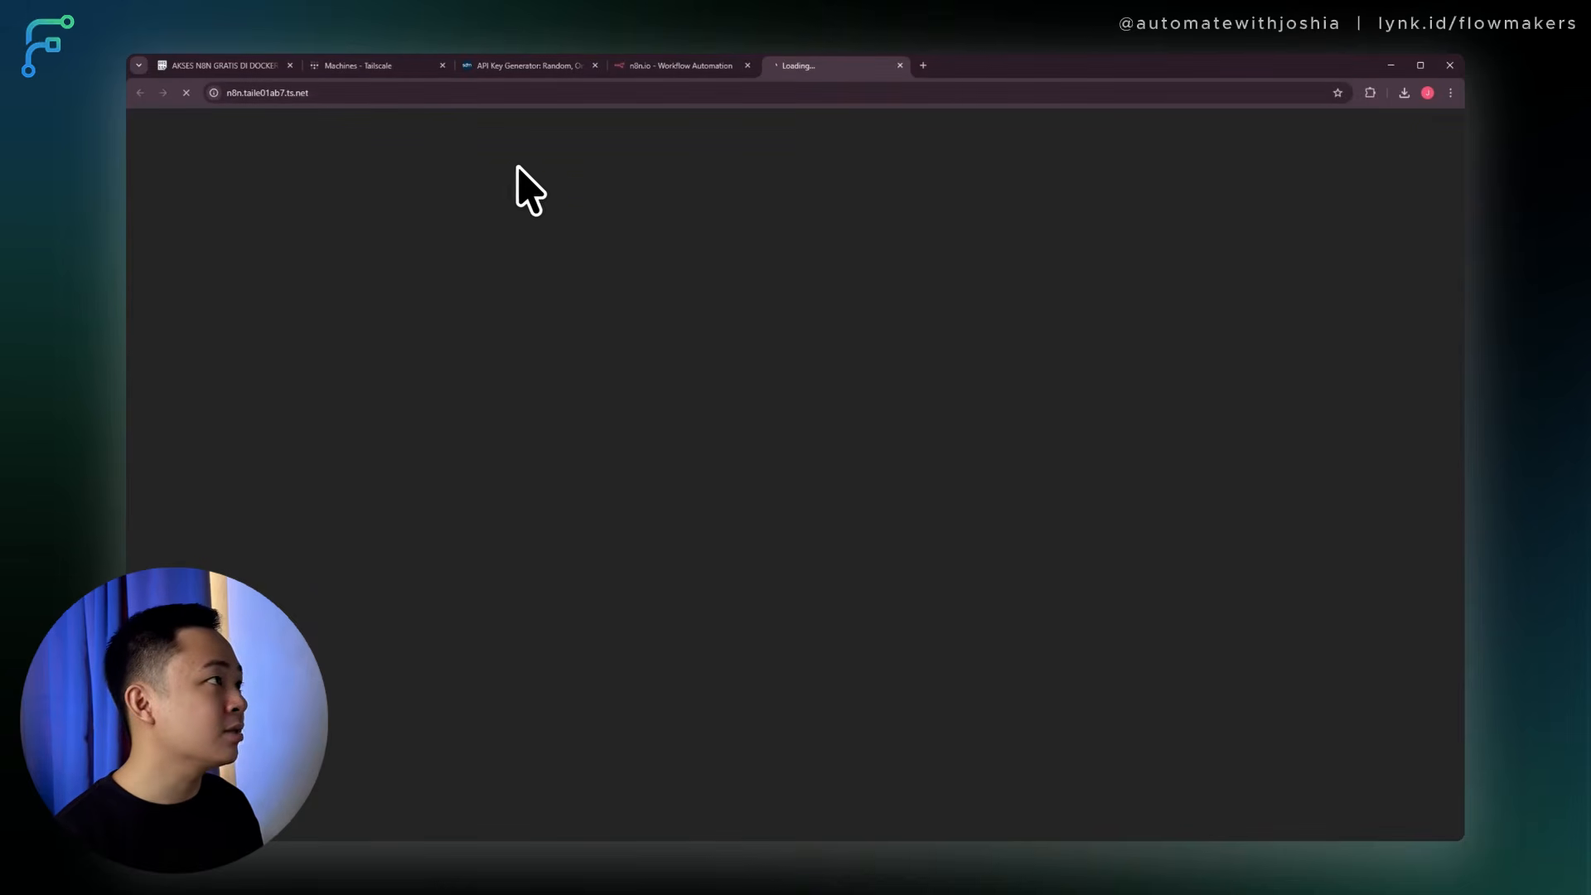
Proceed past Chrome's certificate warning to n8n's setup page at n8n.taile01ab7.ts.net.
click(461, 490)
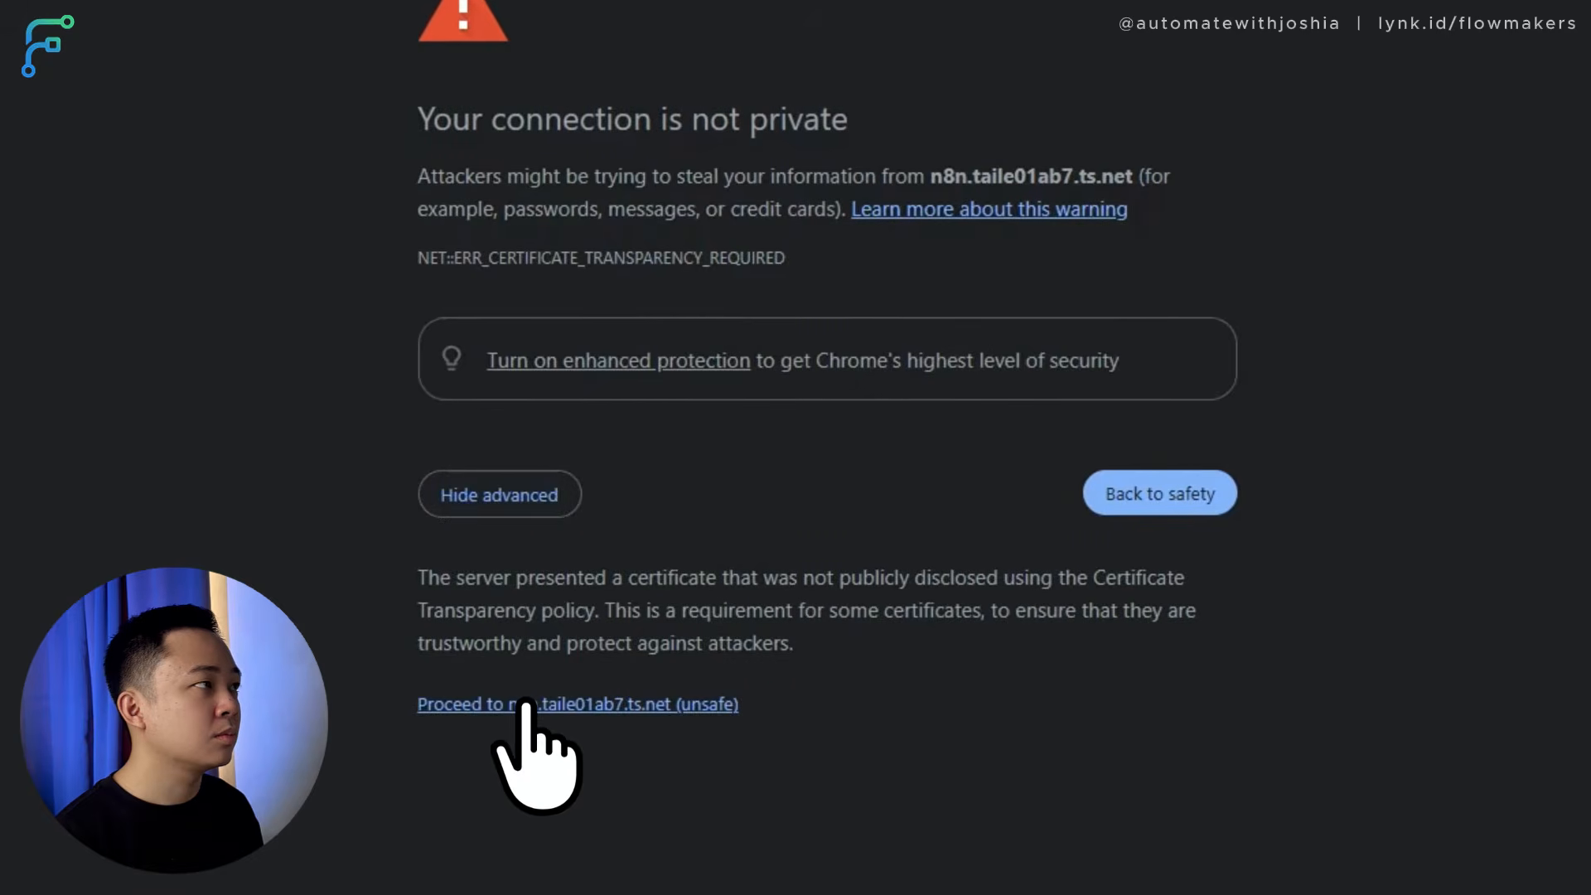
click(524, 703)
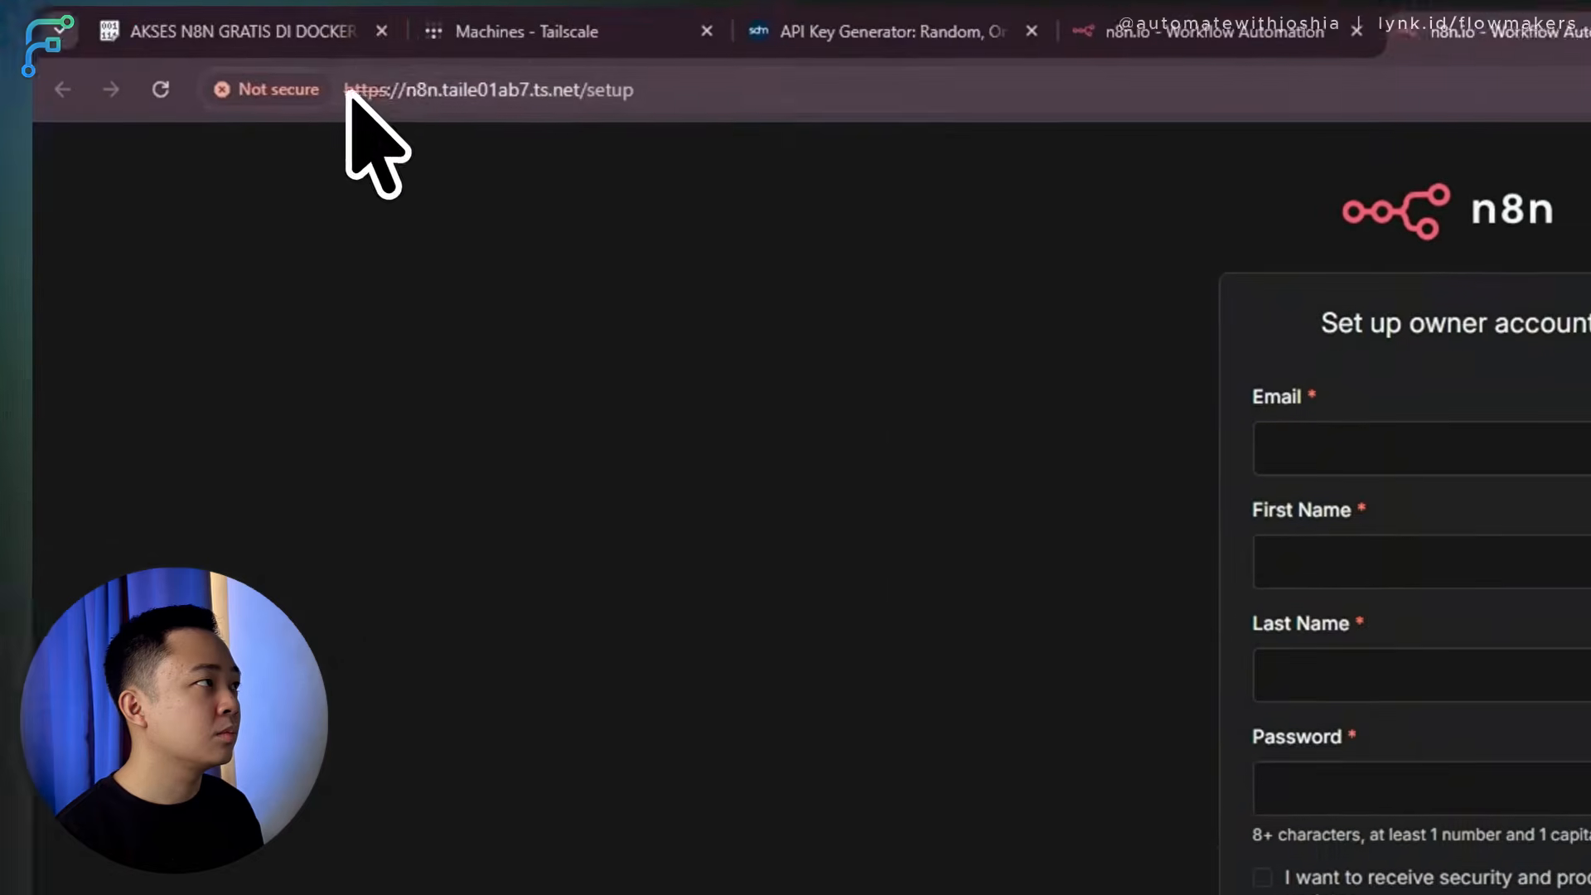
click(390, 89)
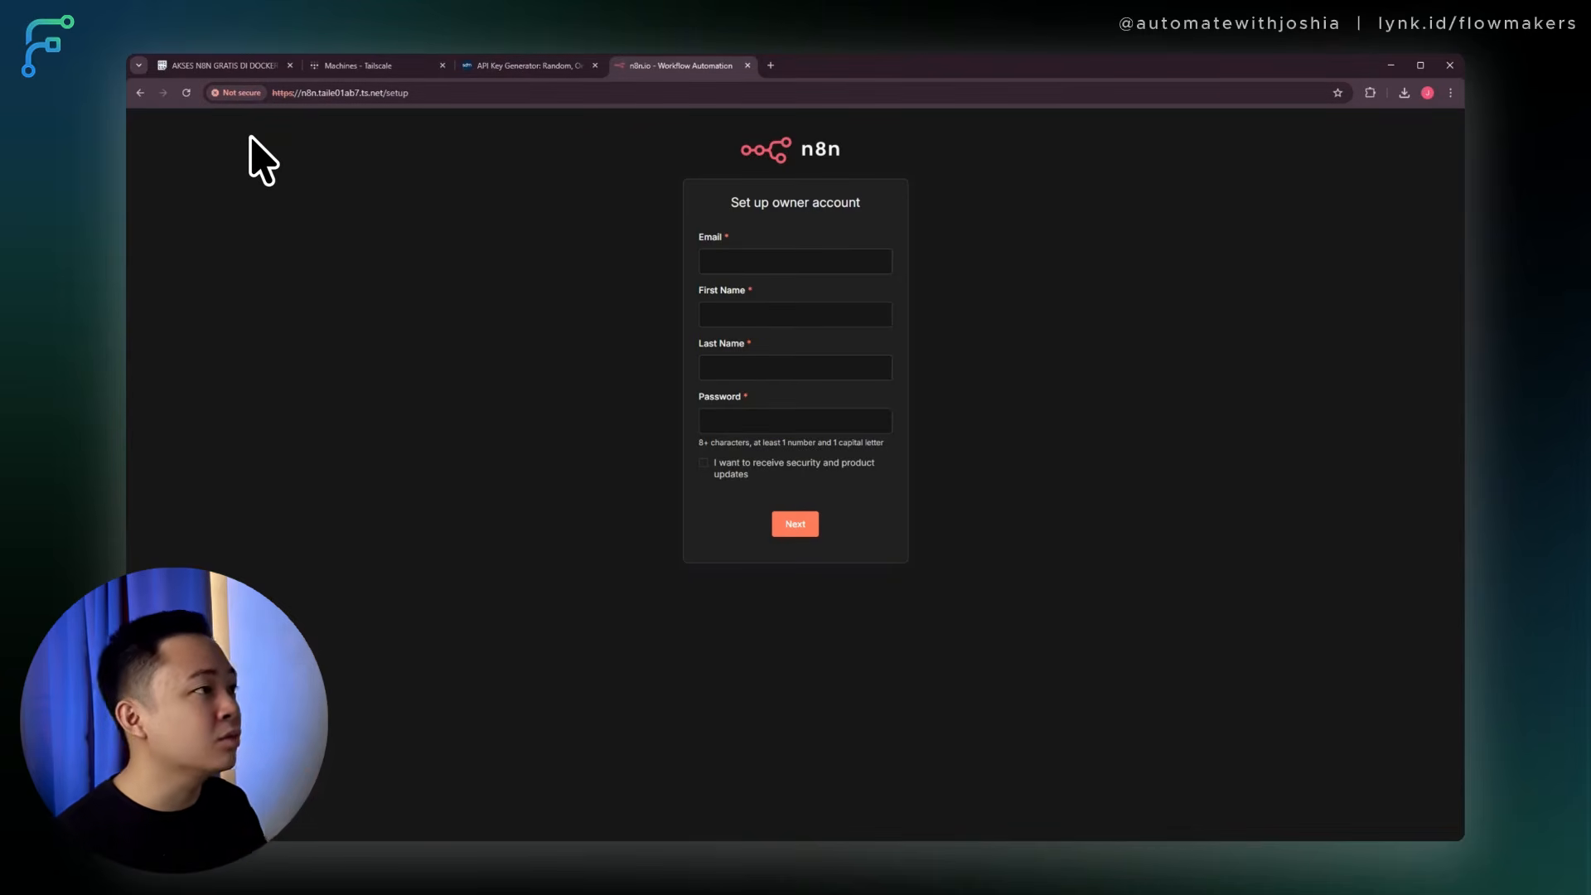
Create the n8n owner account with e-mail and name, finish the questionnaire, and request a free license key.
click(765, 260)
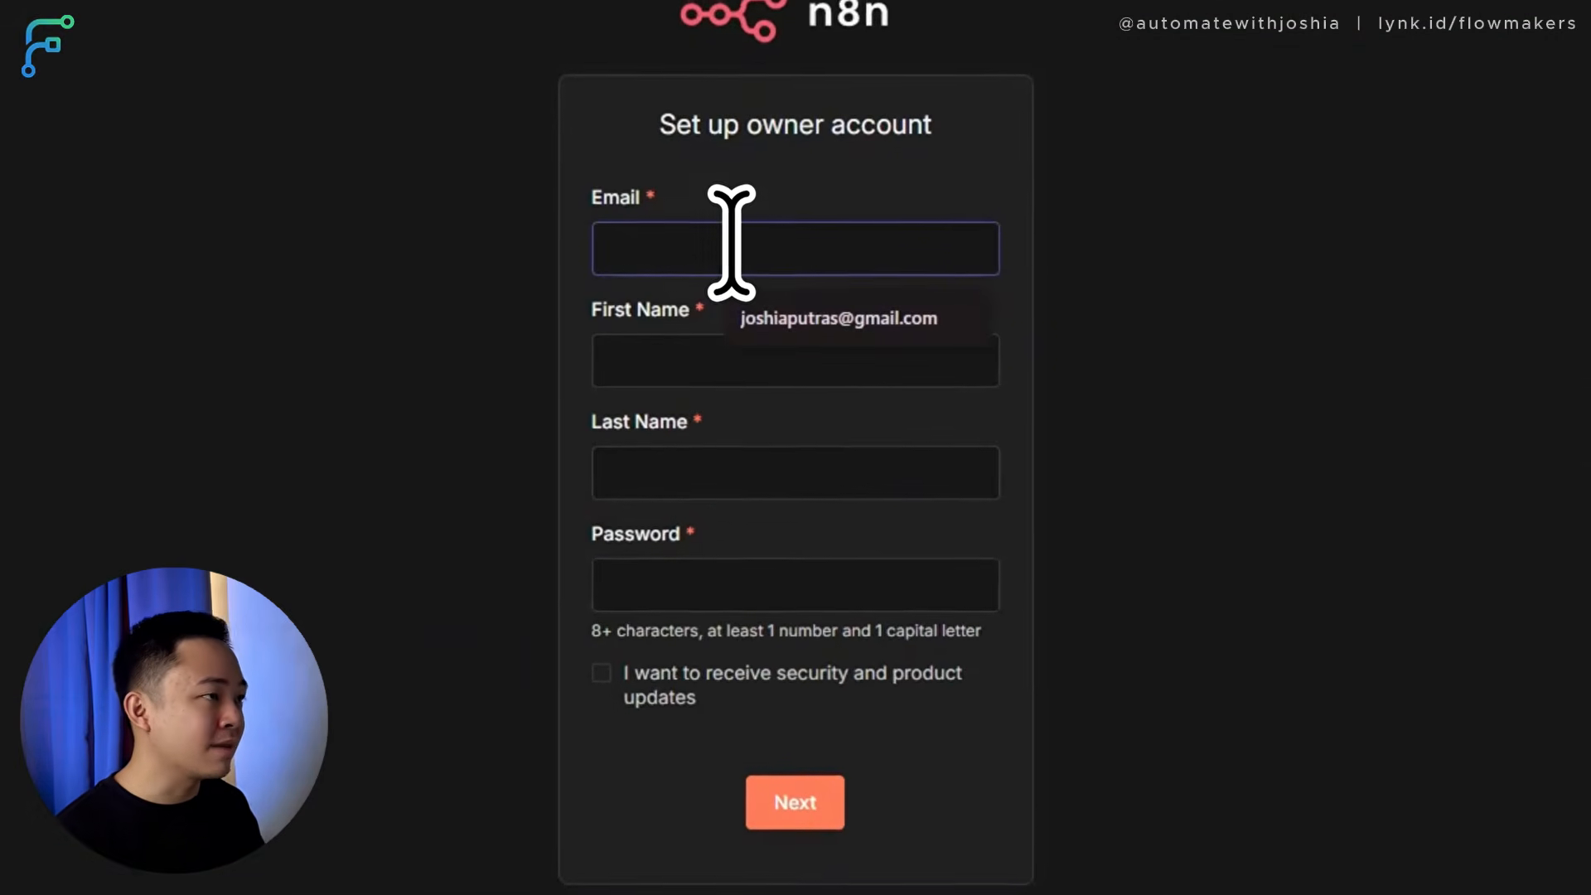
click(826, 315)
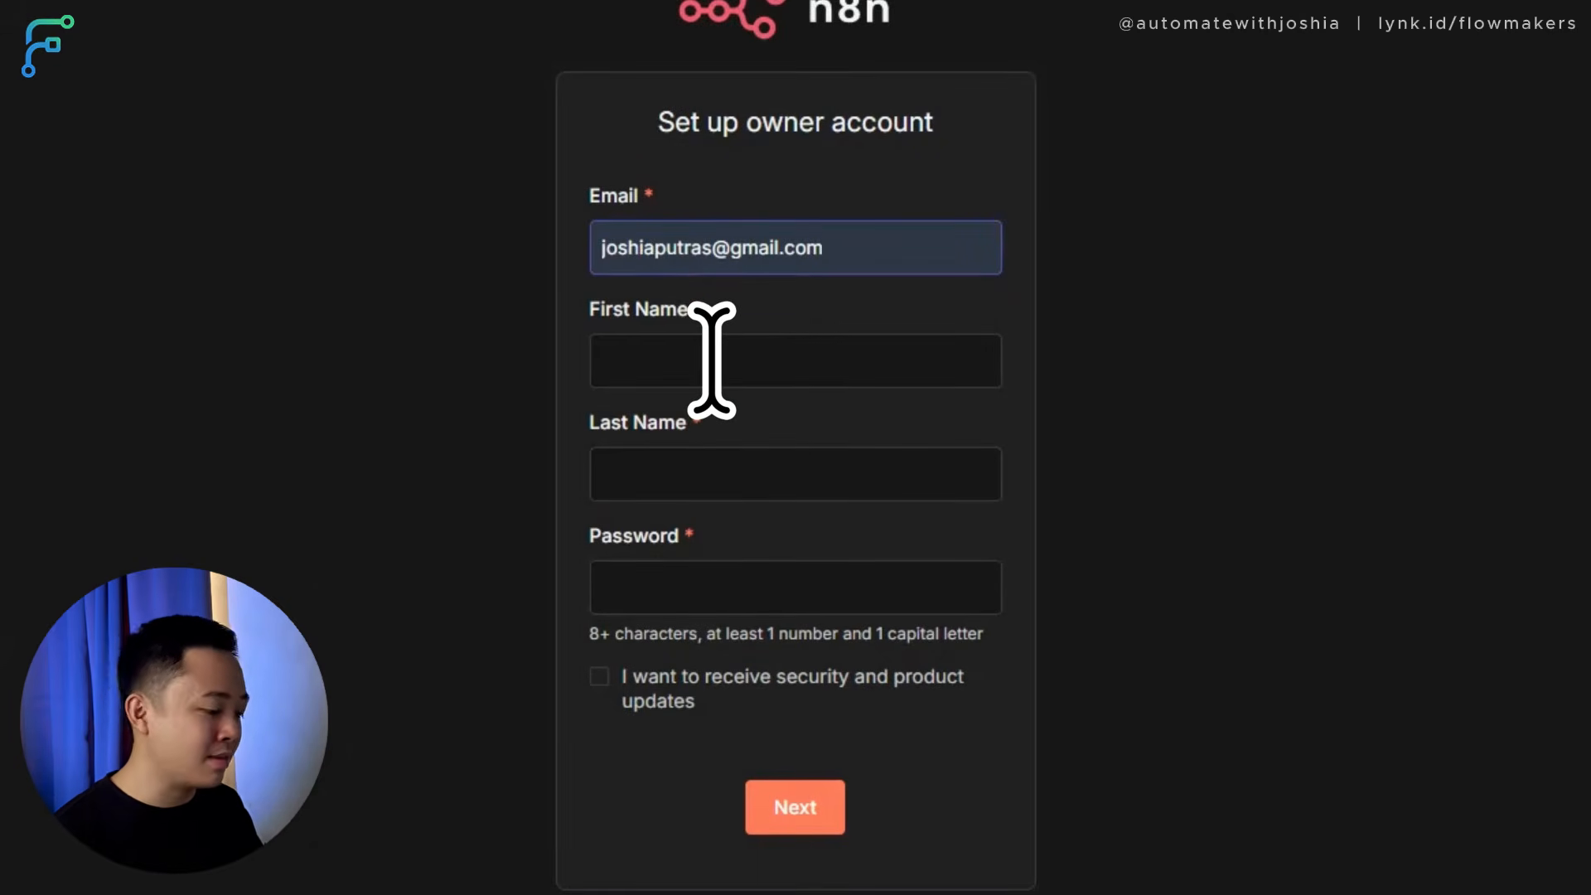
click(711, 361)
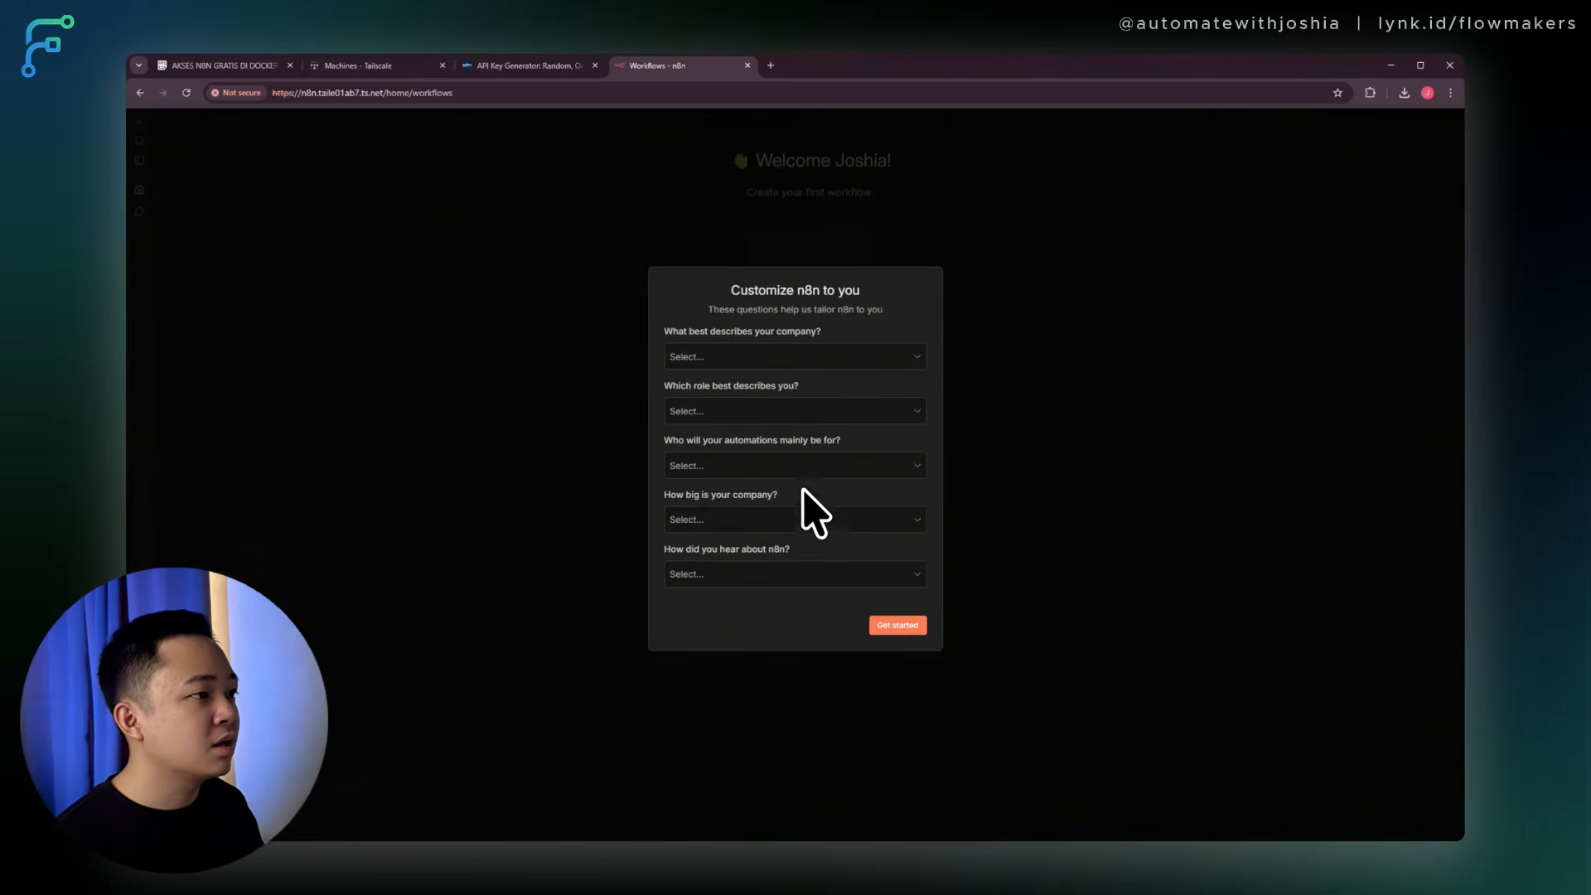
click(903, 626)
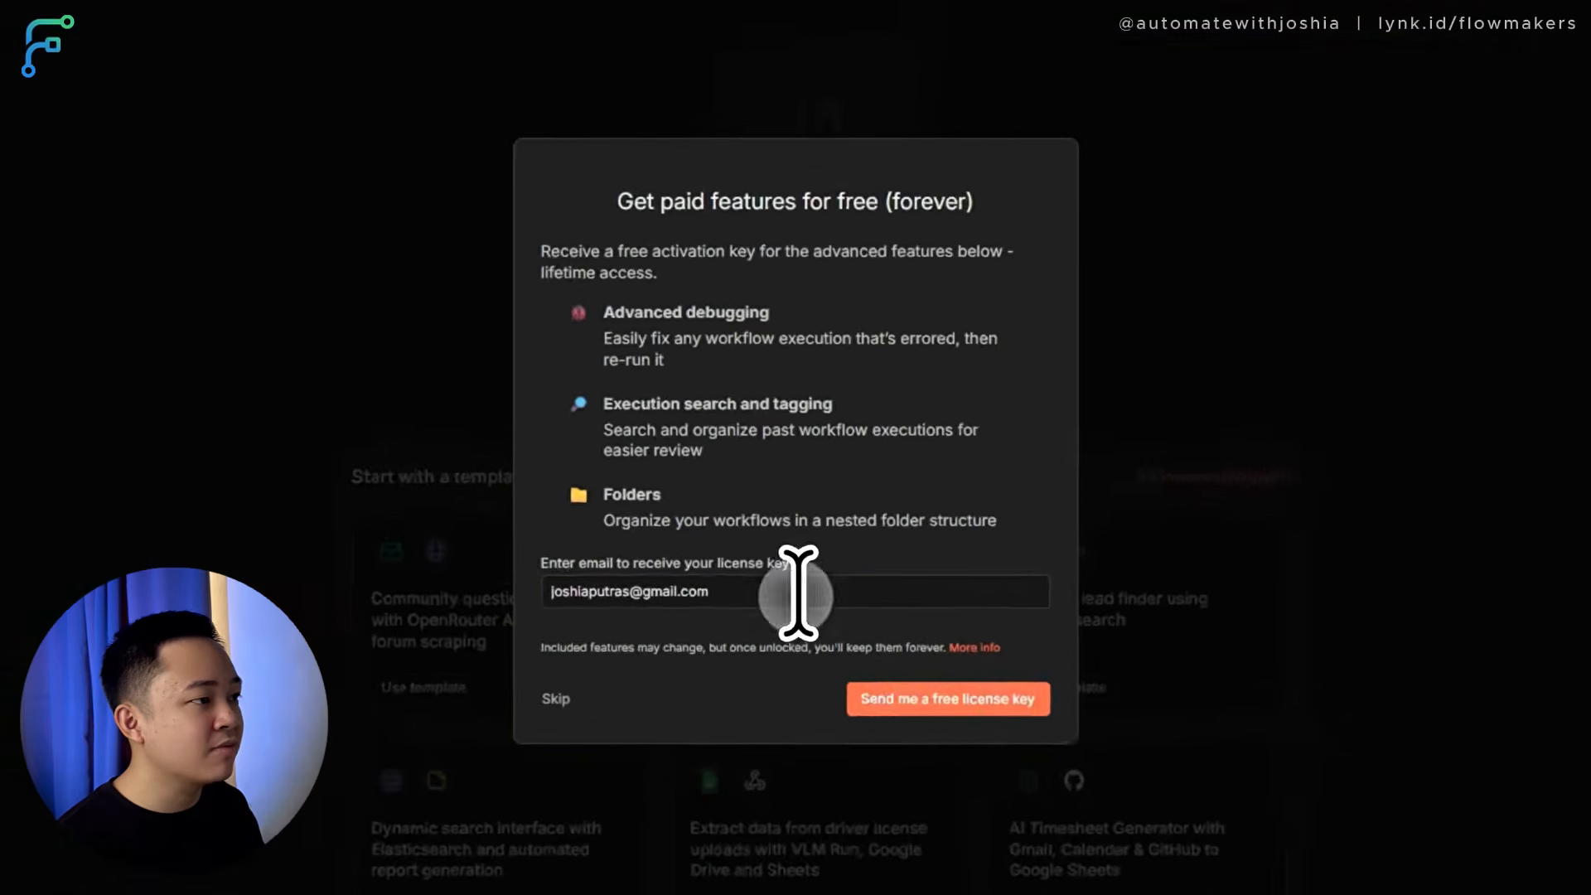
click(992, 649)
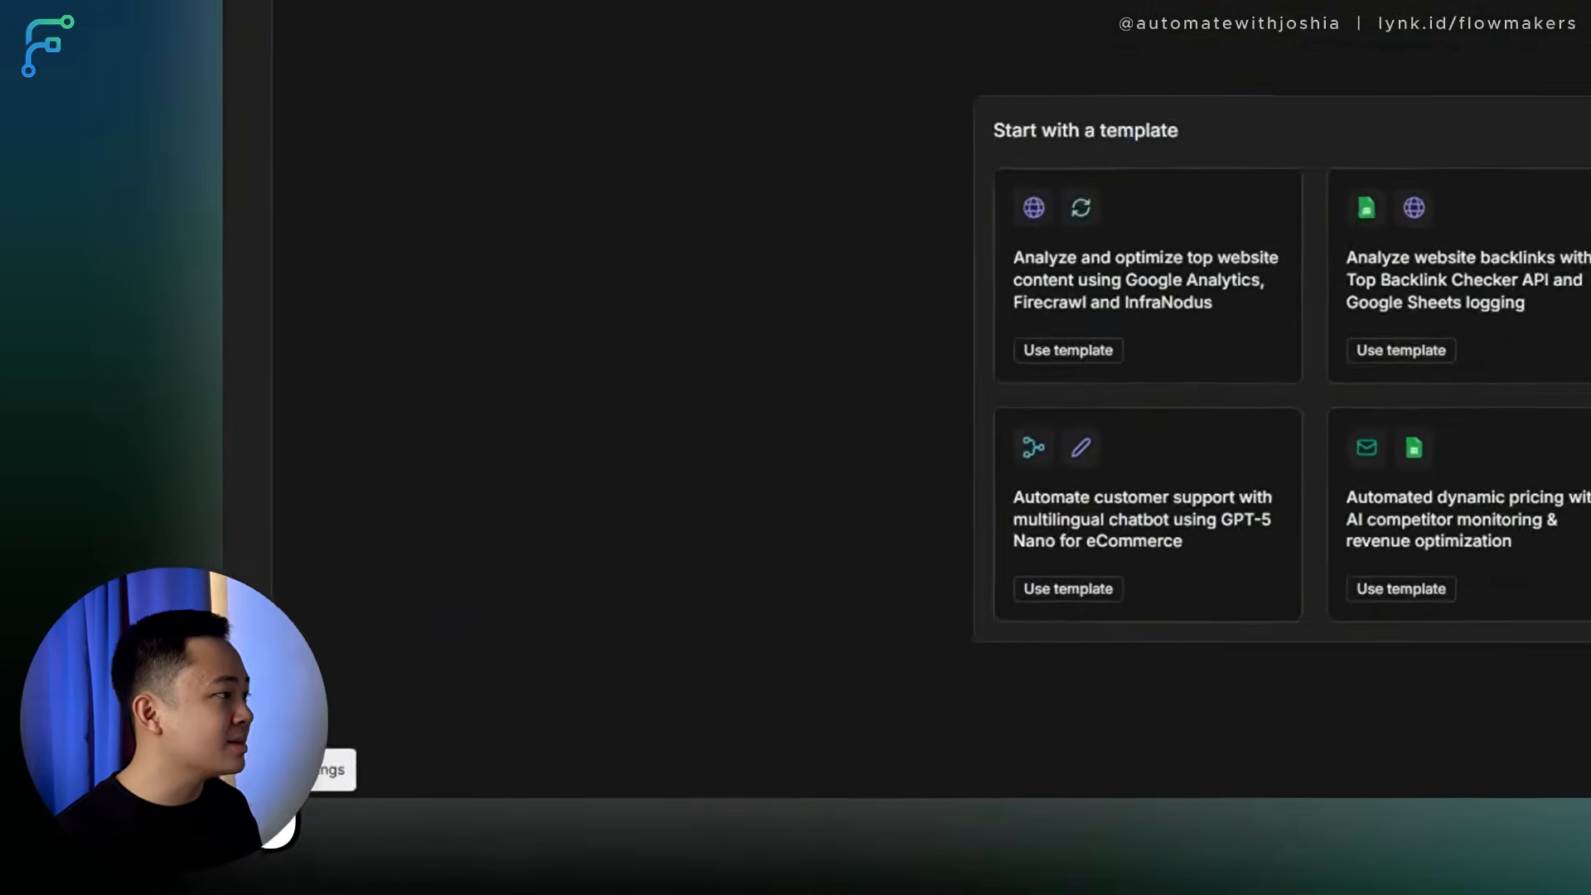
Paste the received activation key under Usage and plan and activate it, then return to the setup notes.
click(139, 825)
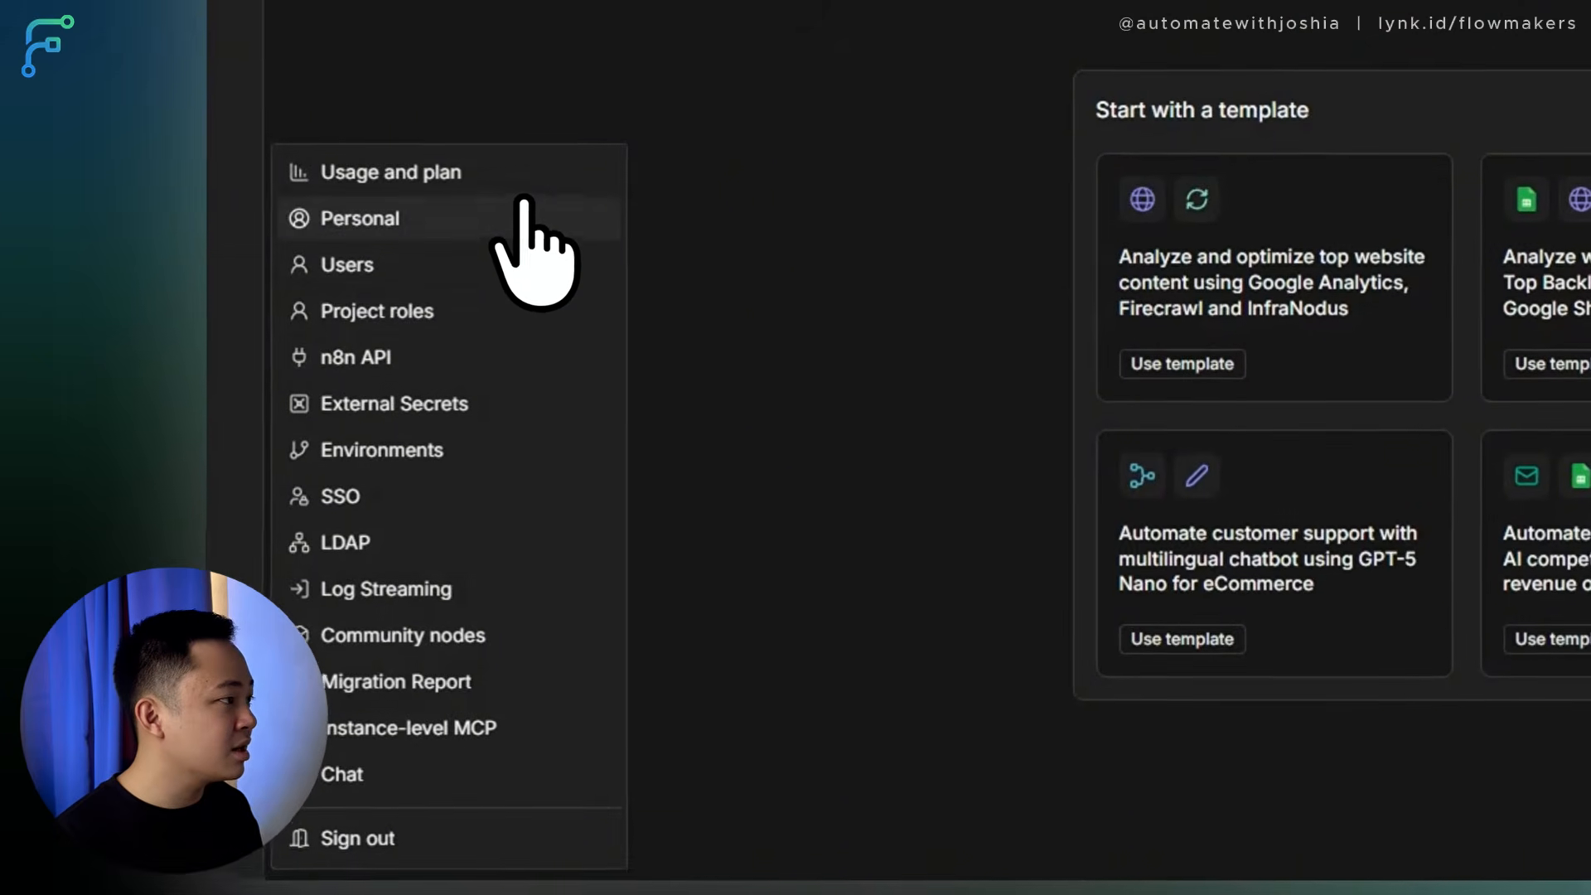
click(456, 174)
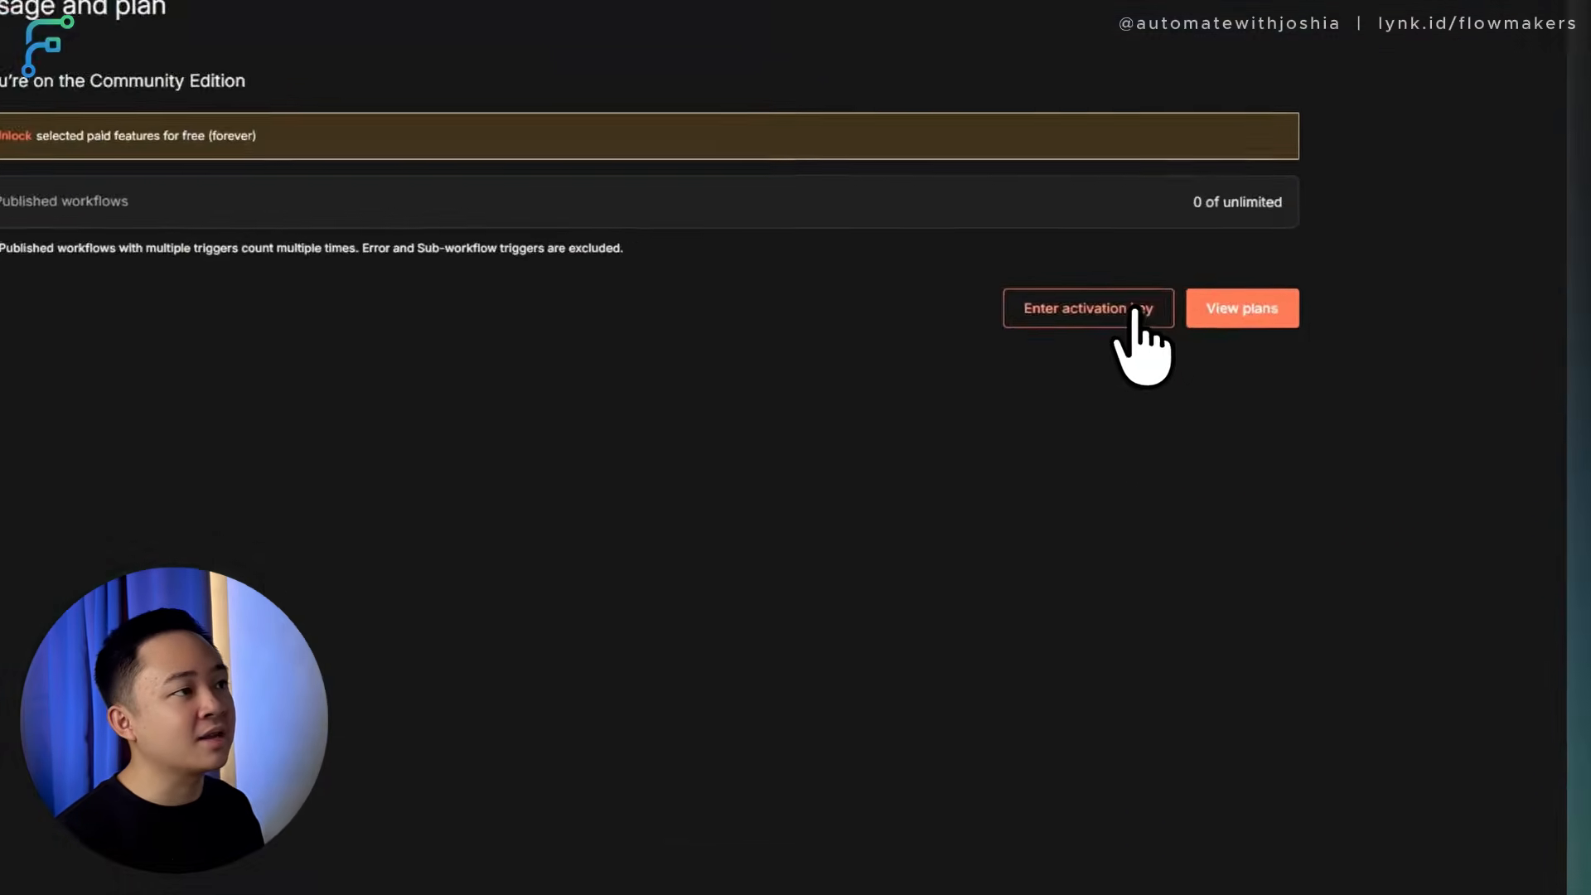
click(1226, 334)
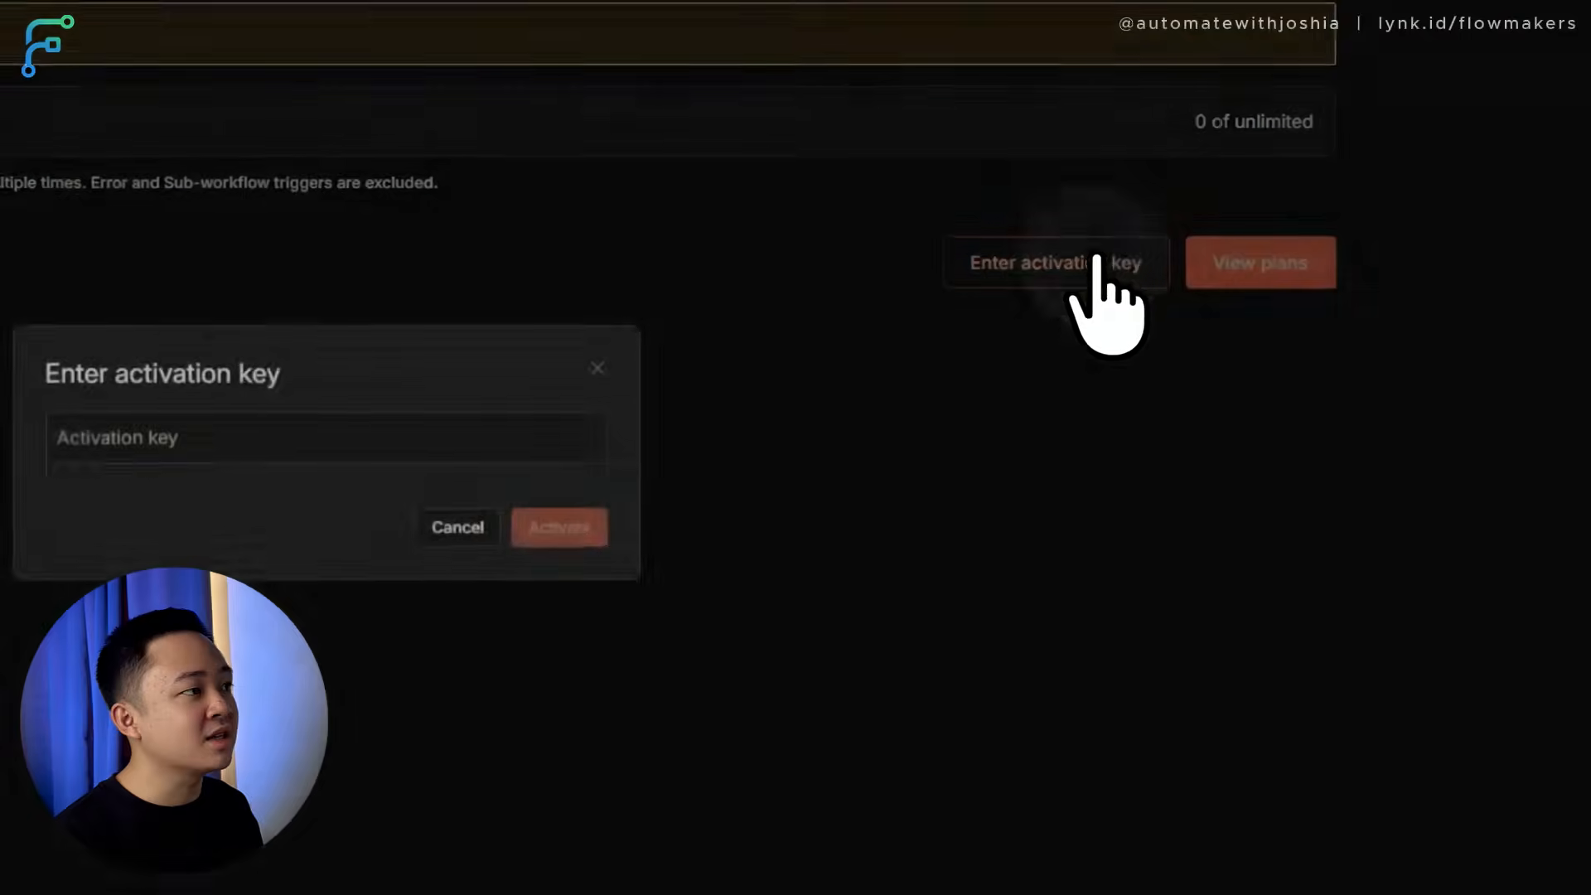
key(super+v)
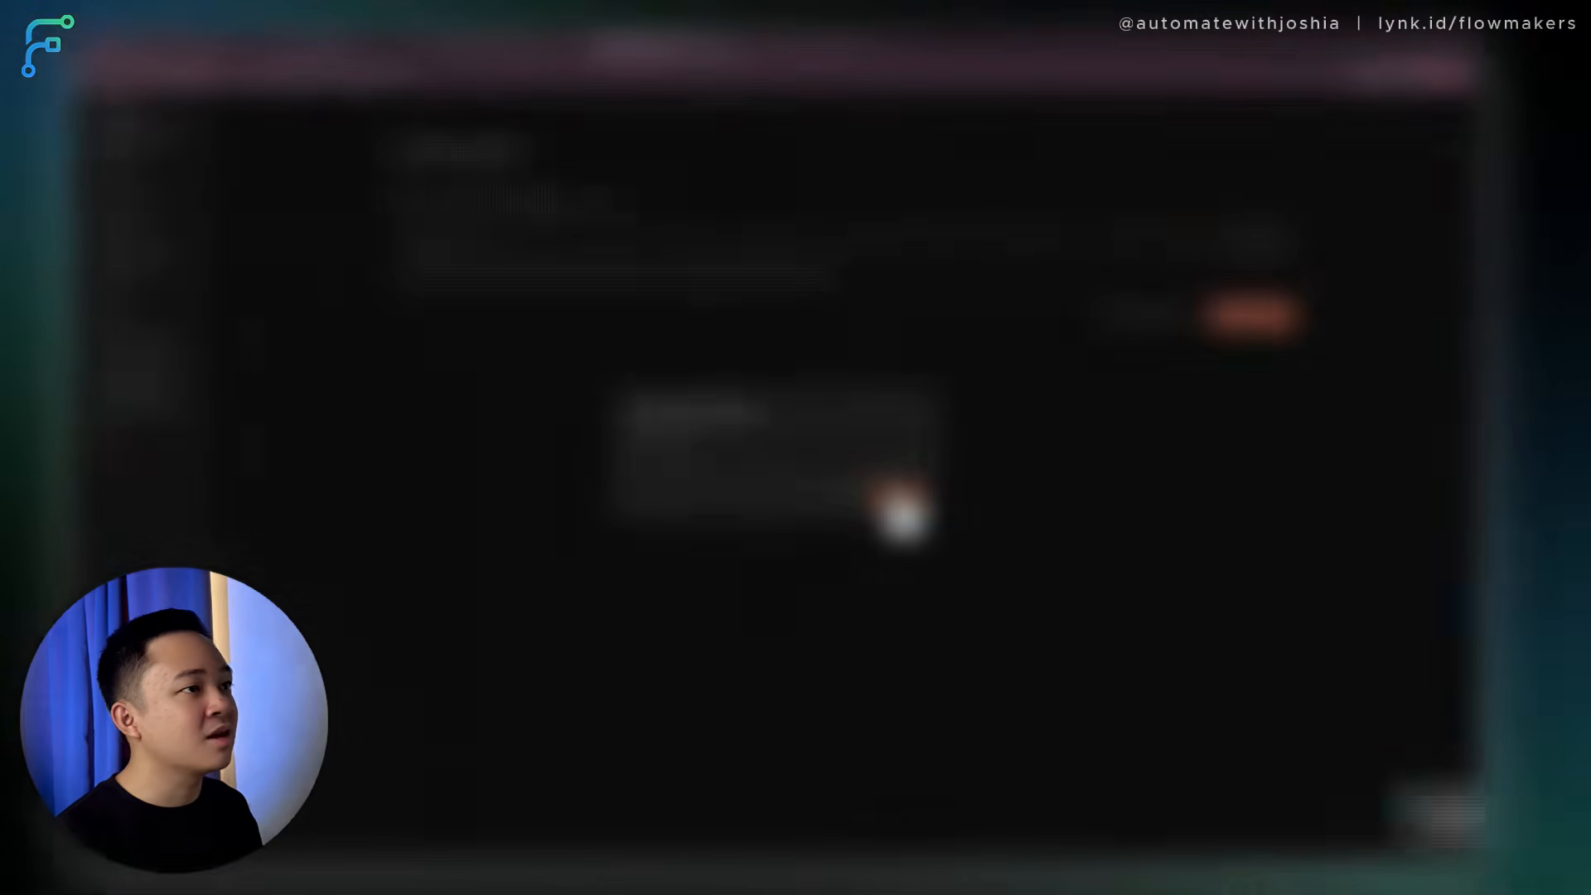
click(903, 514)
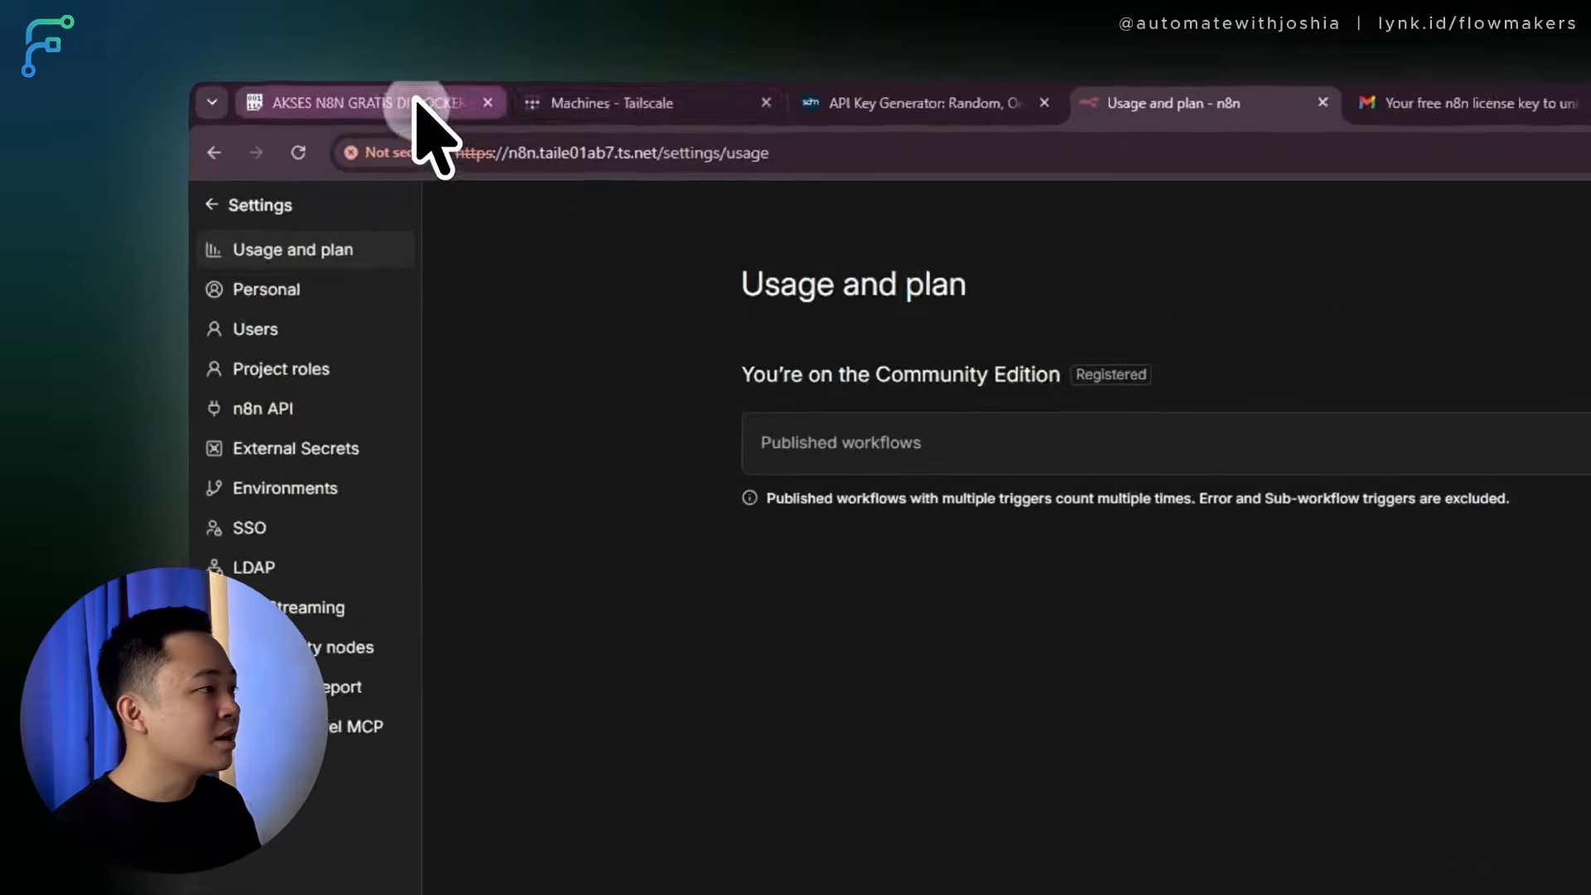
click(249, 65)
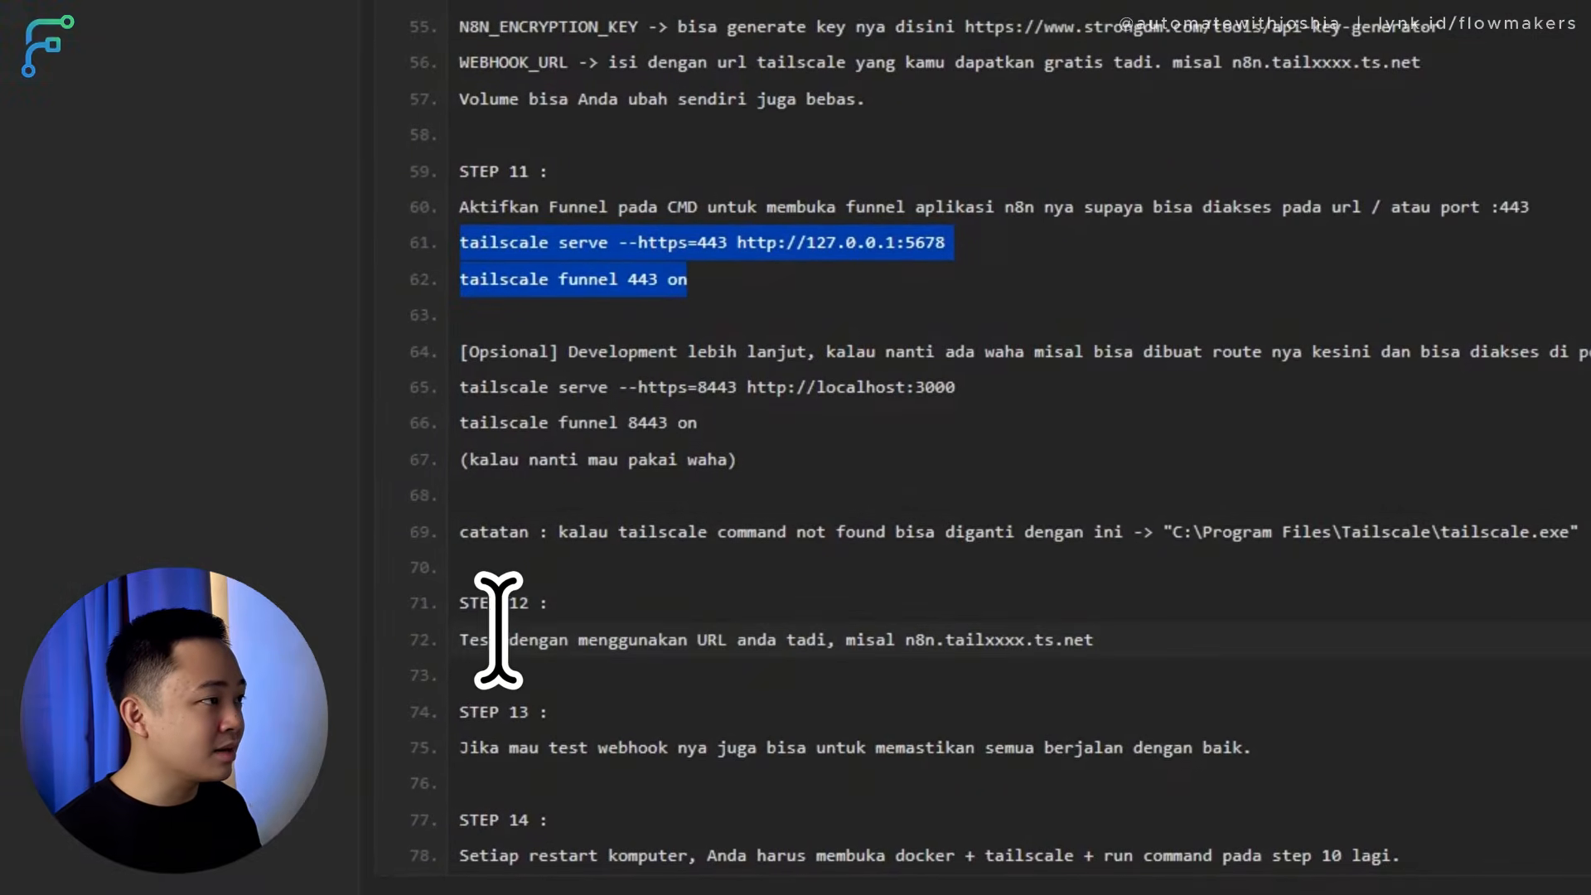
Highlight the Step 12 and Step 13 testing notes, then go back to n8n's Usage and plan page.
drag(482, 631, 1130, 645)
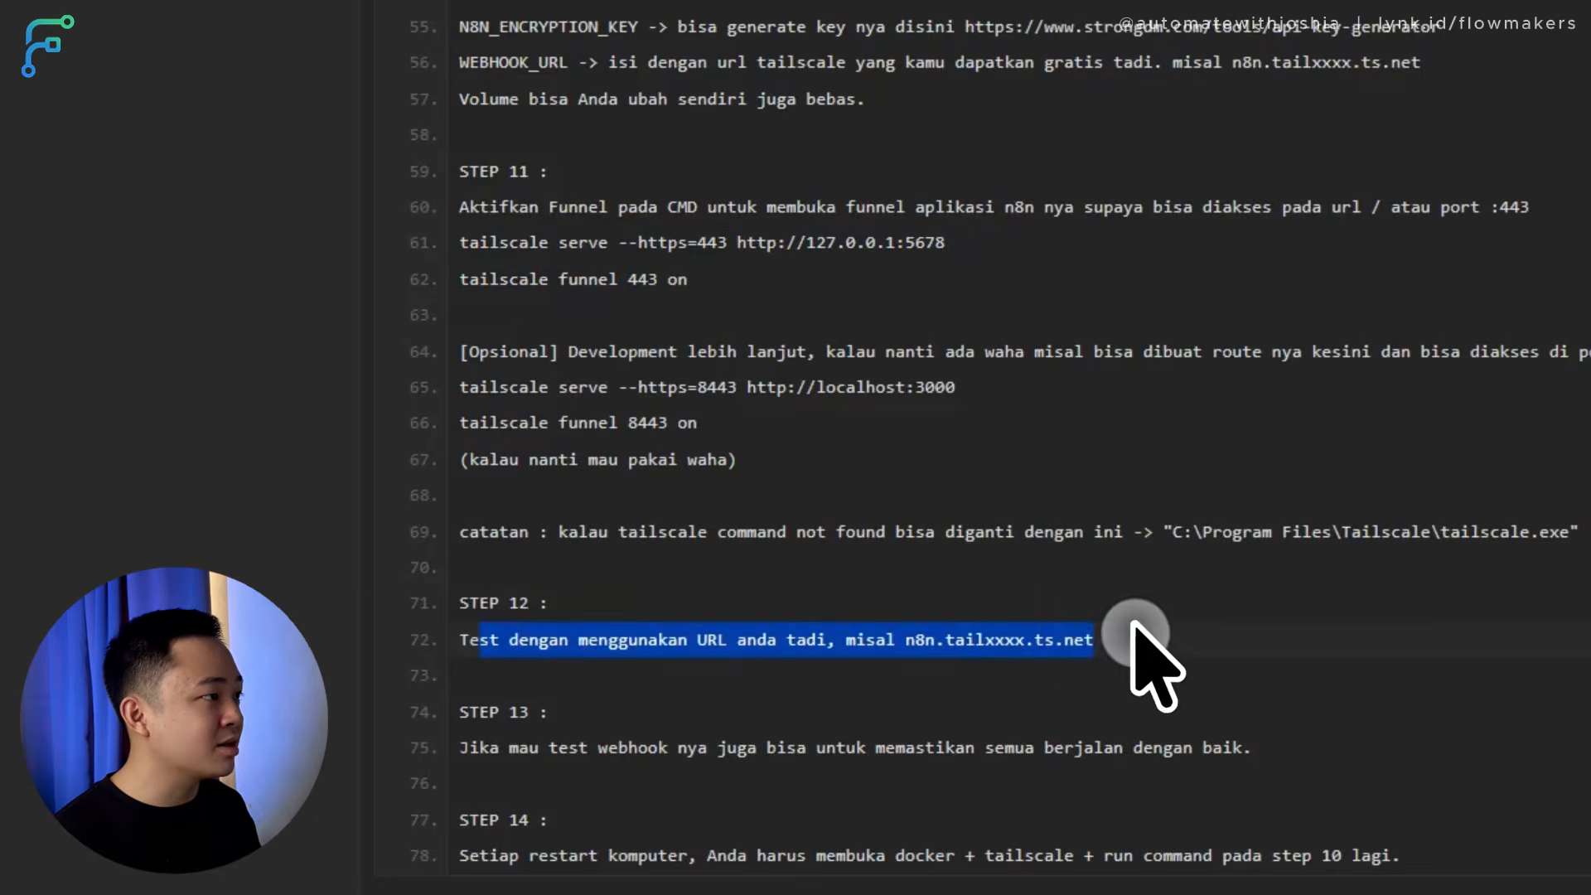
click(924, 605)
scroll(972, 636, down, 1)
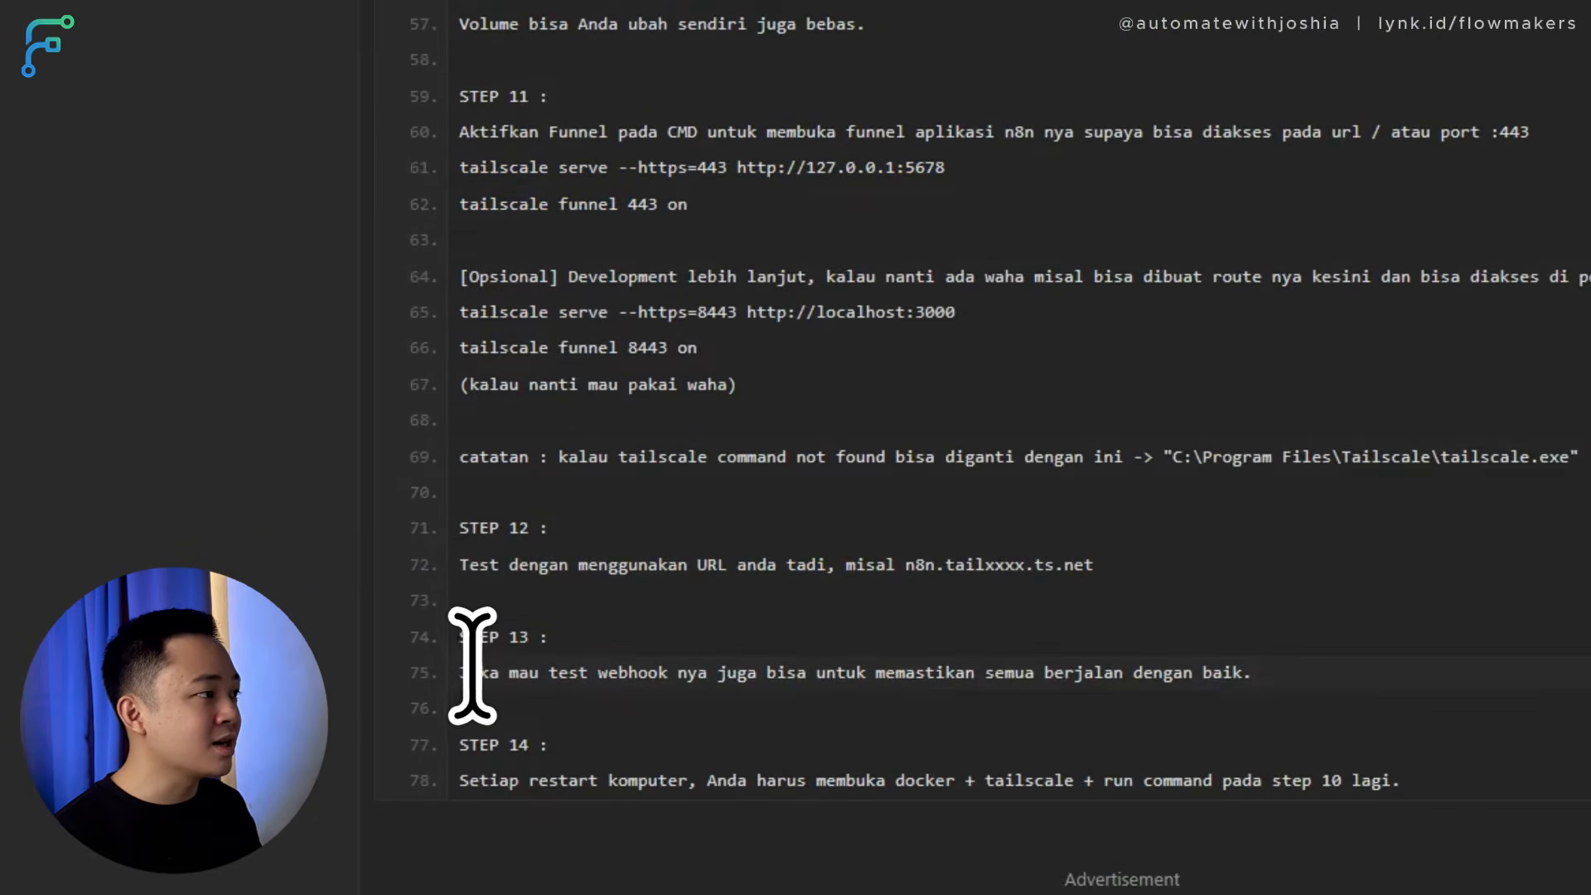
drag(466, 665, 1243, 673)
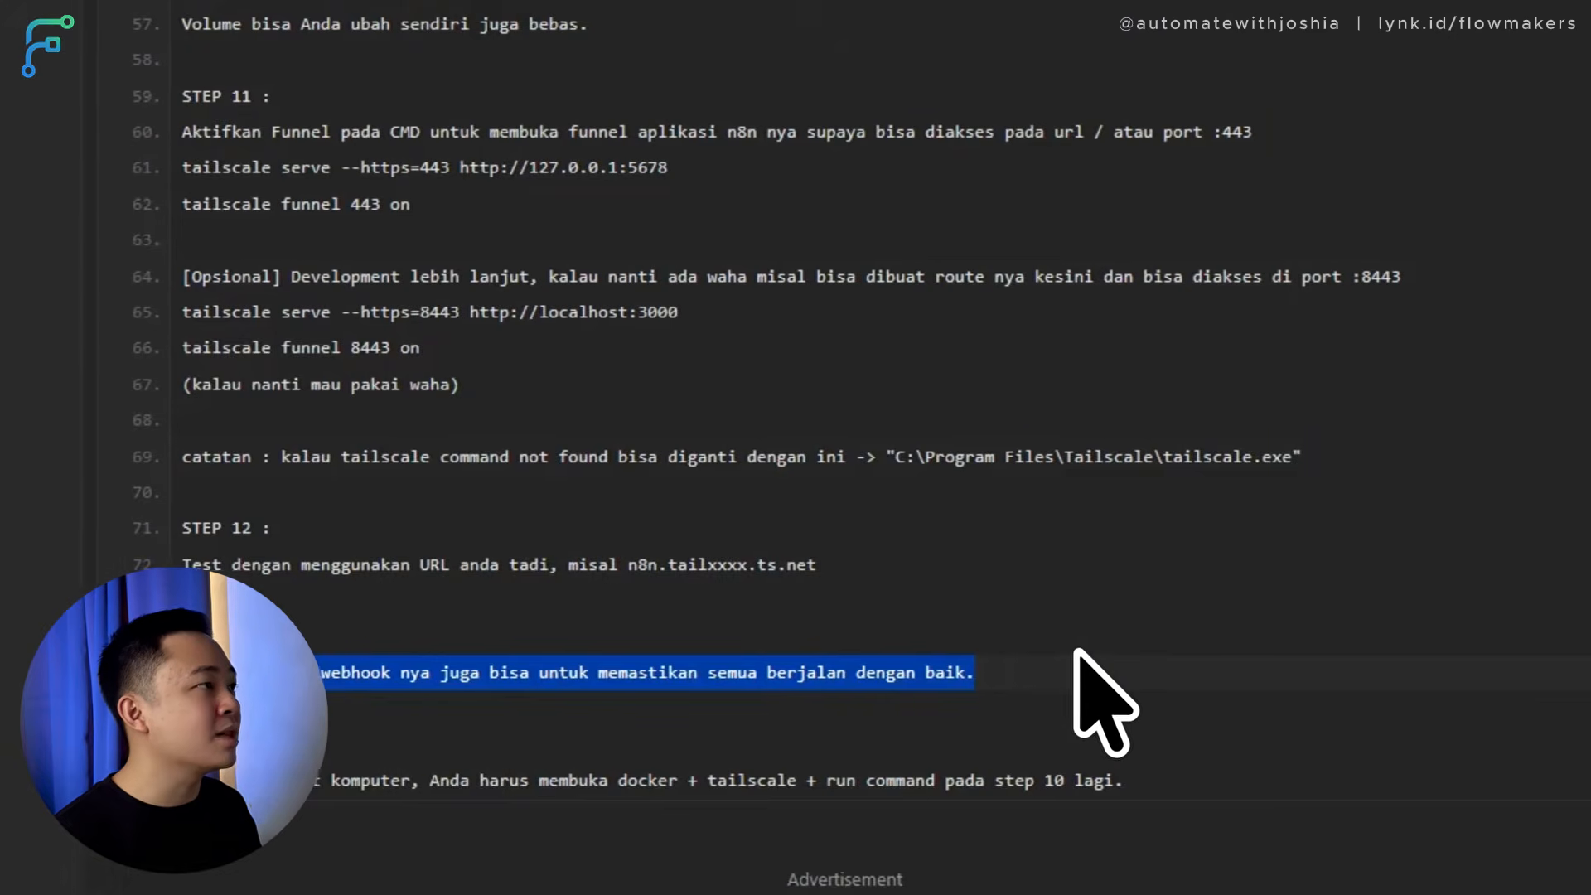
click(480, 112)
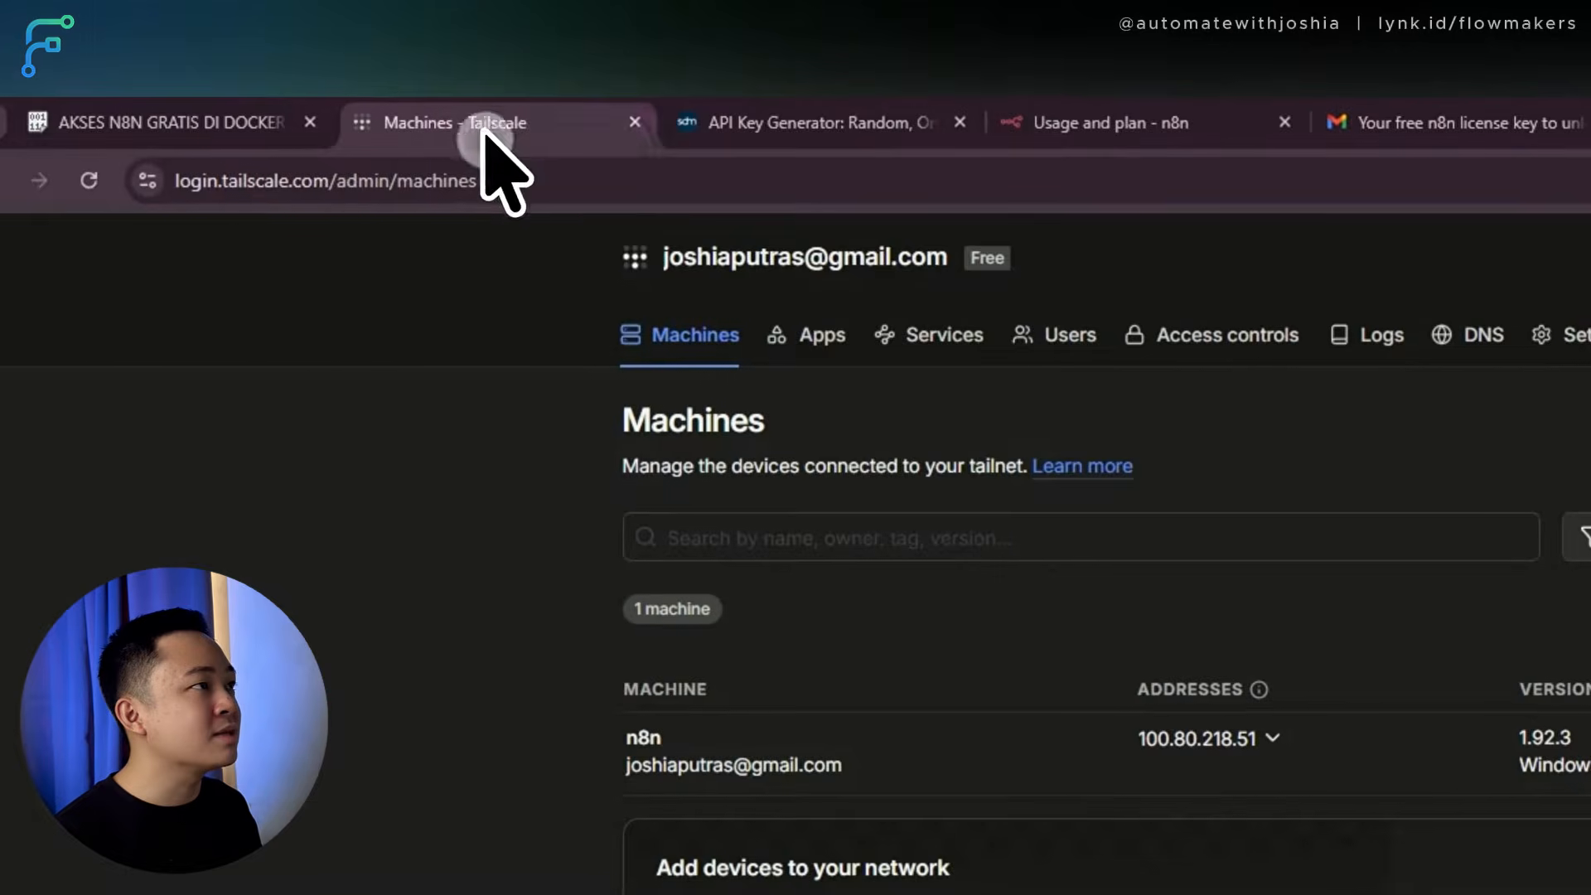
click(1061, 122)
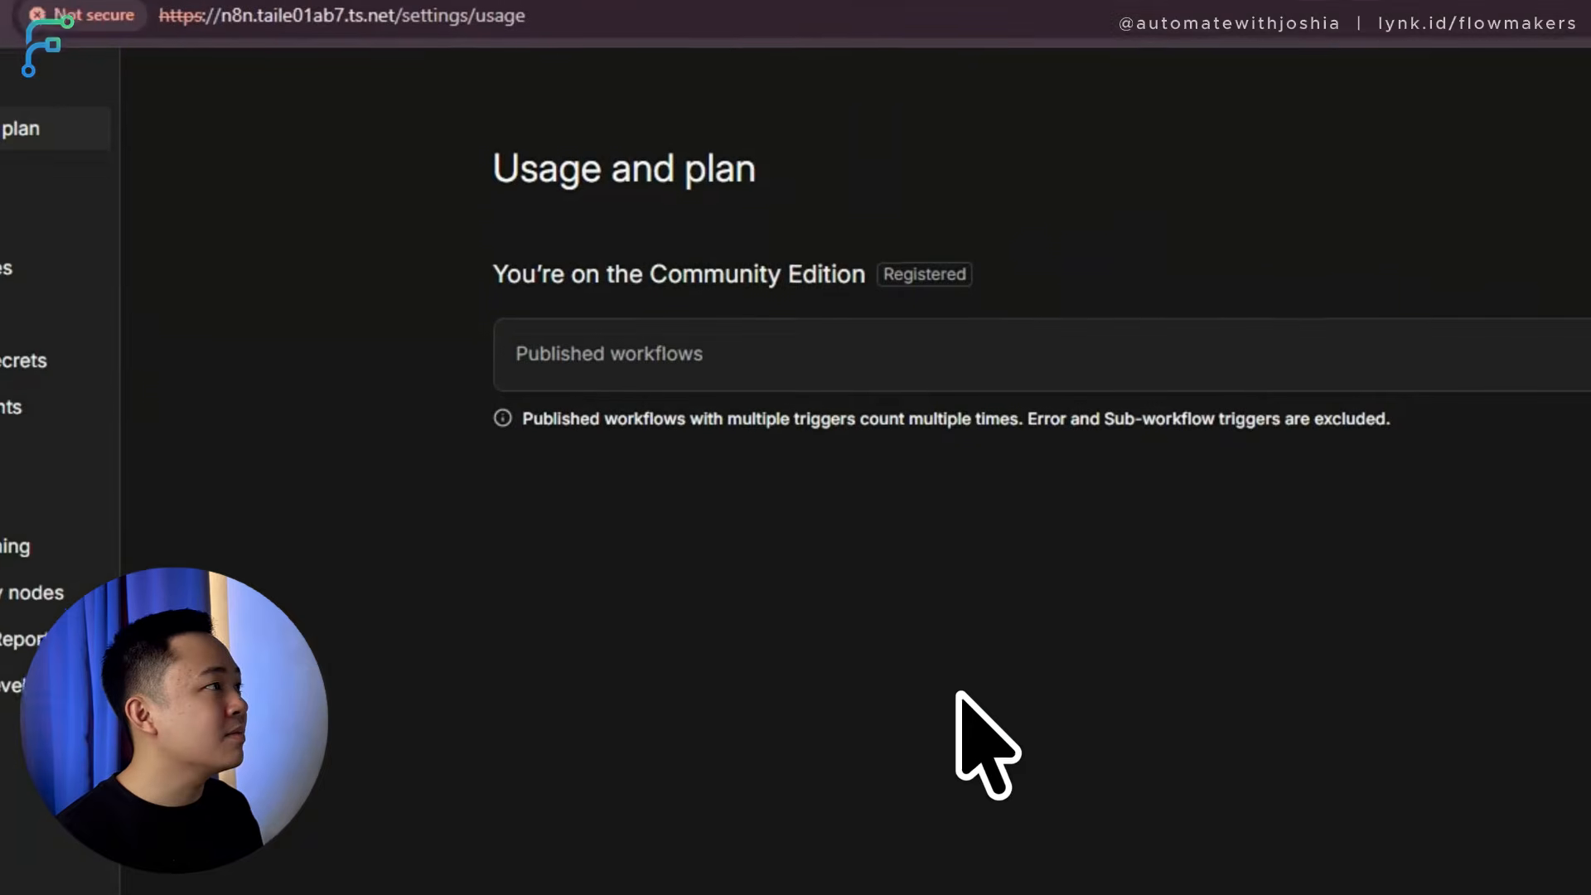
Start a new blank n8n workflow with a Webhook trigger.
click(340, 217)
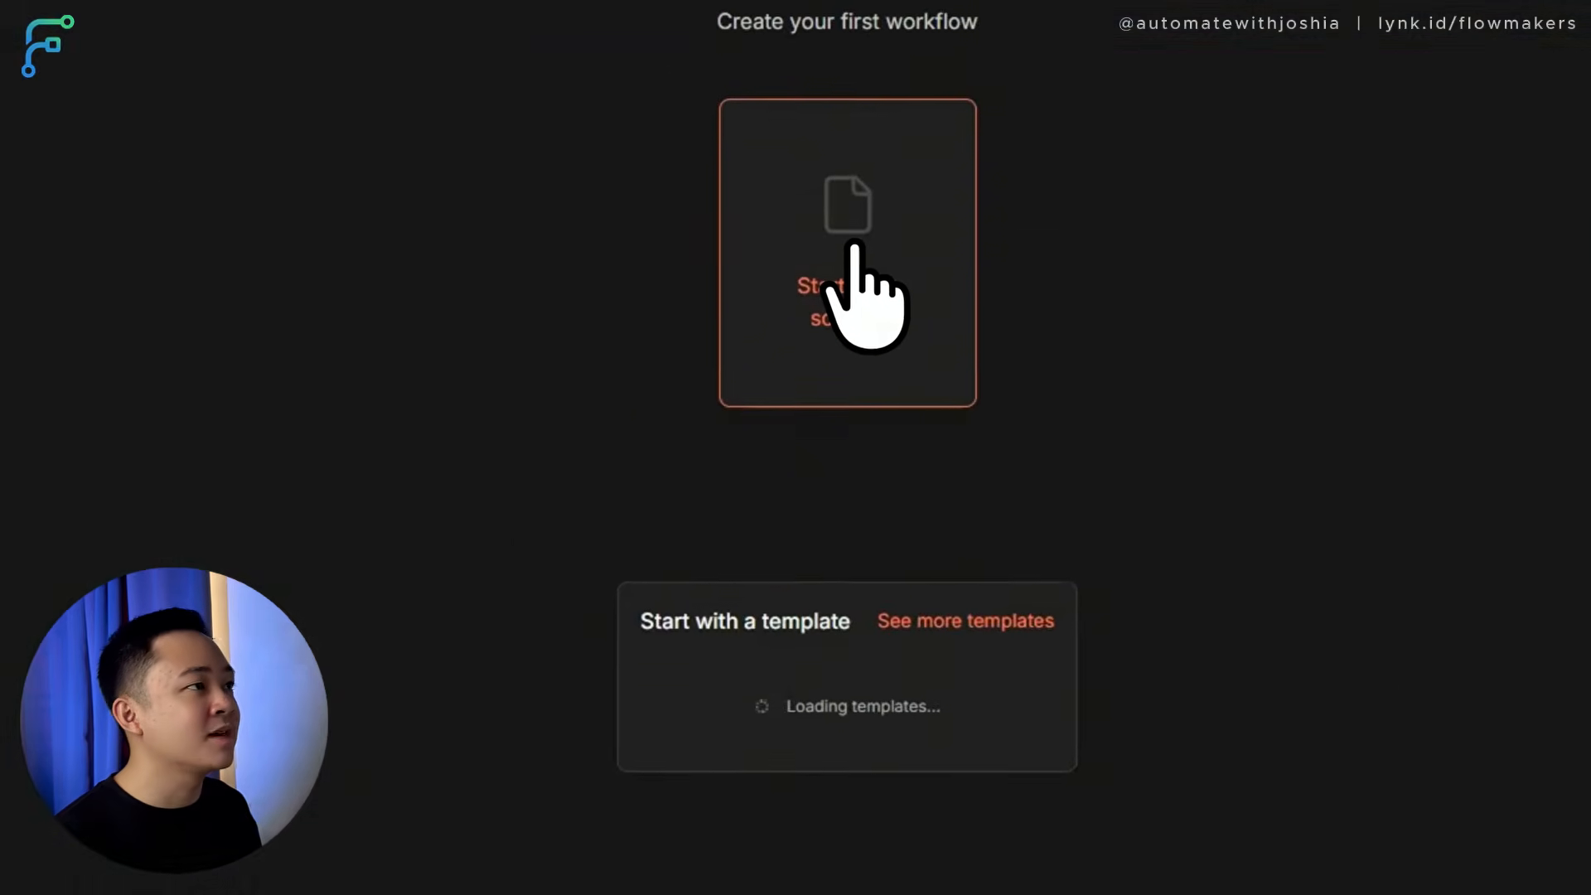
click(926, 557)
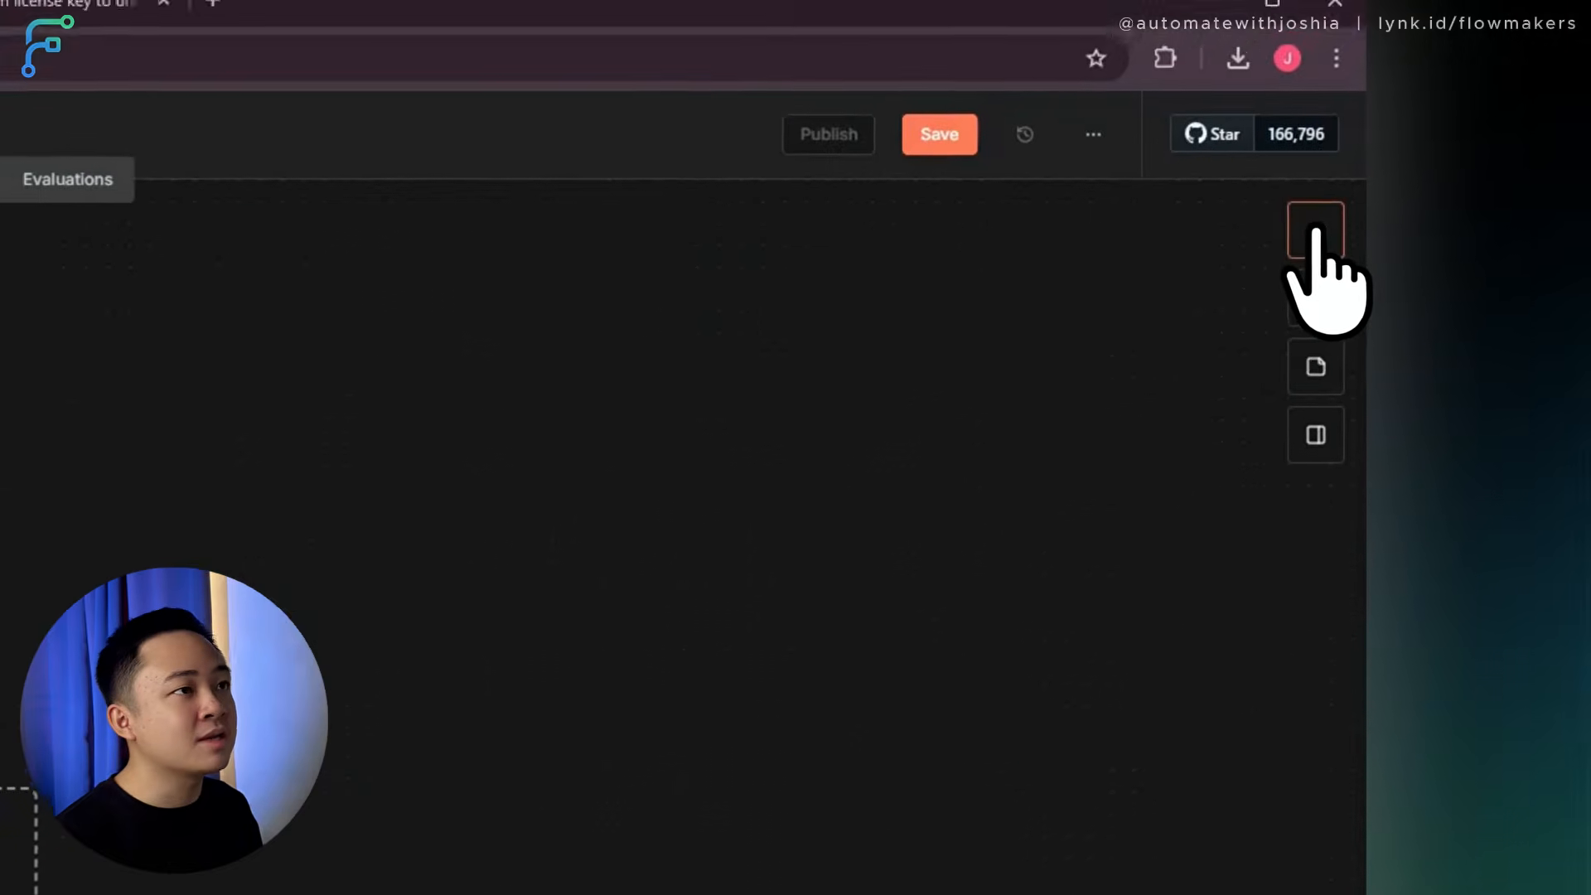
click(1379, 149)
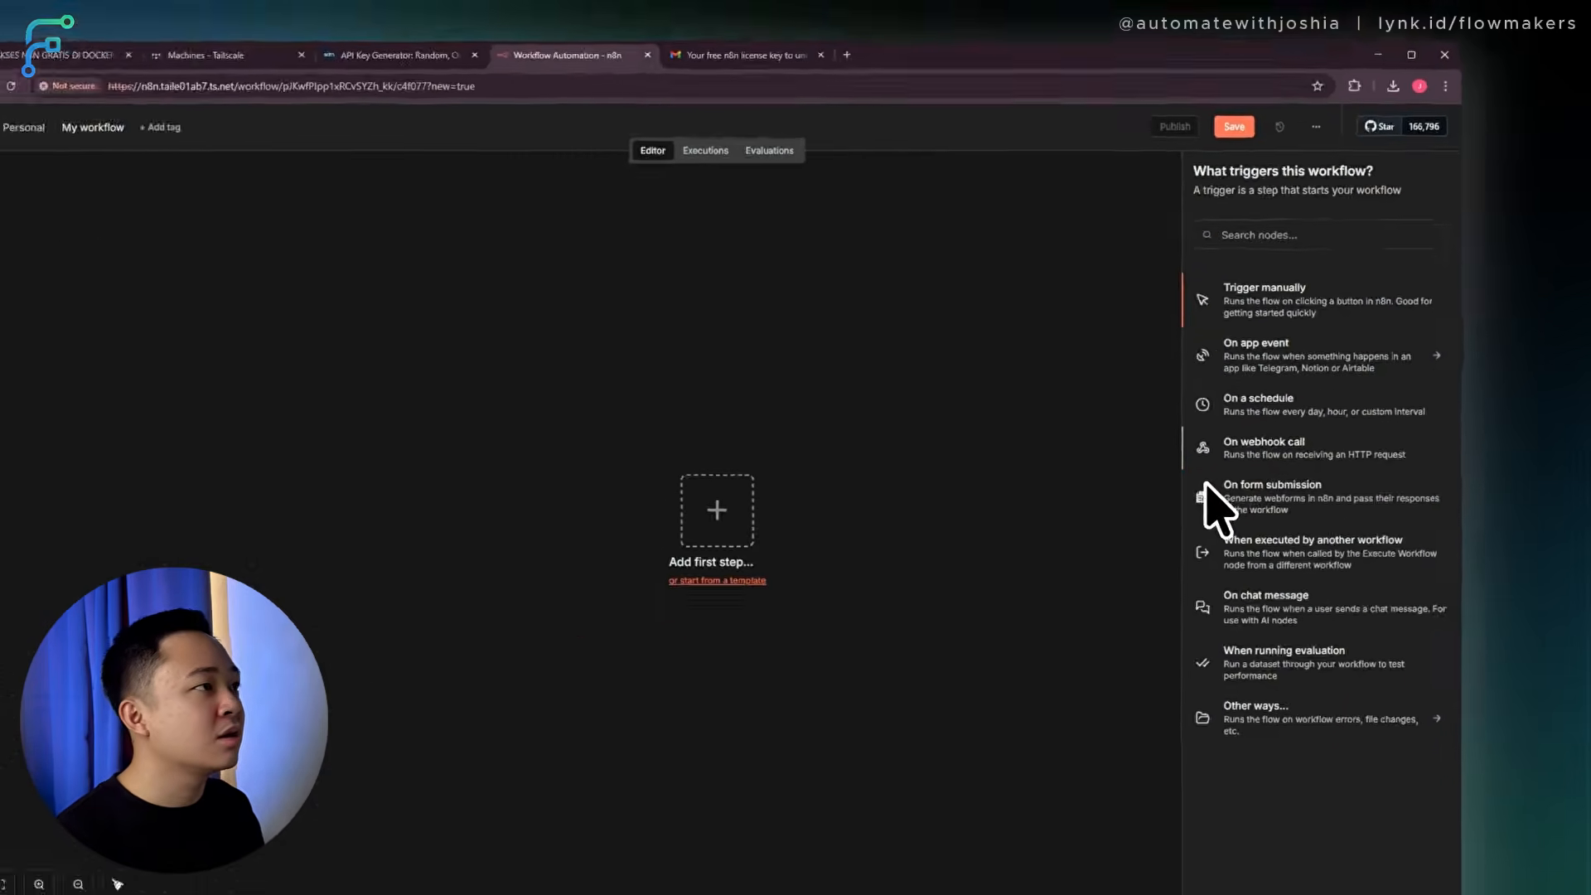
click(1028, 750)
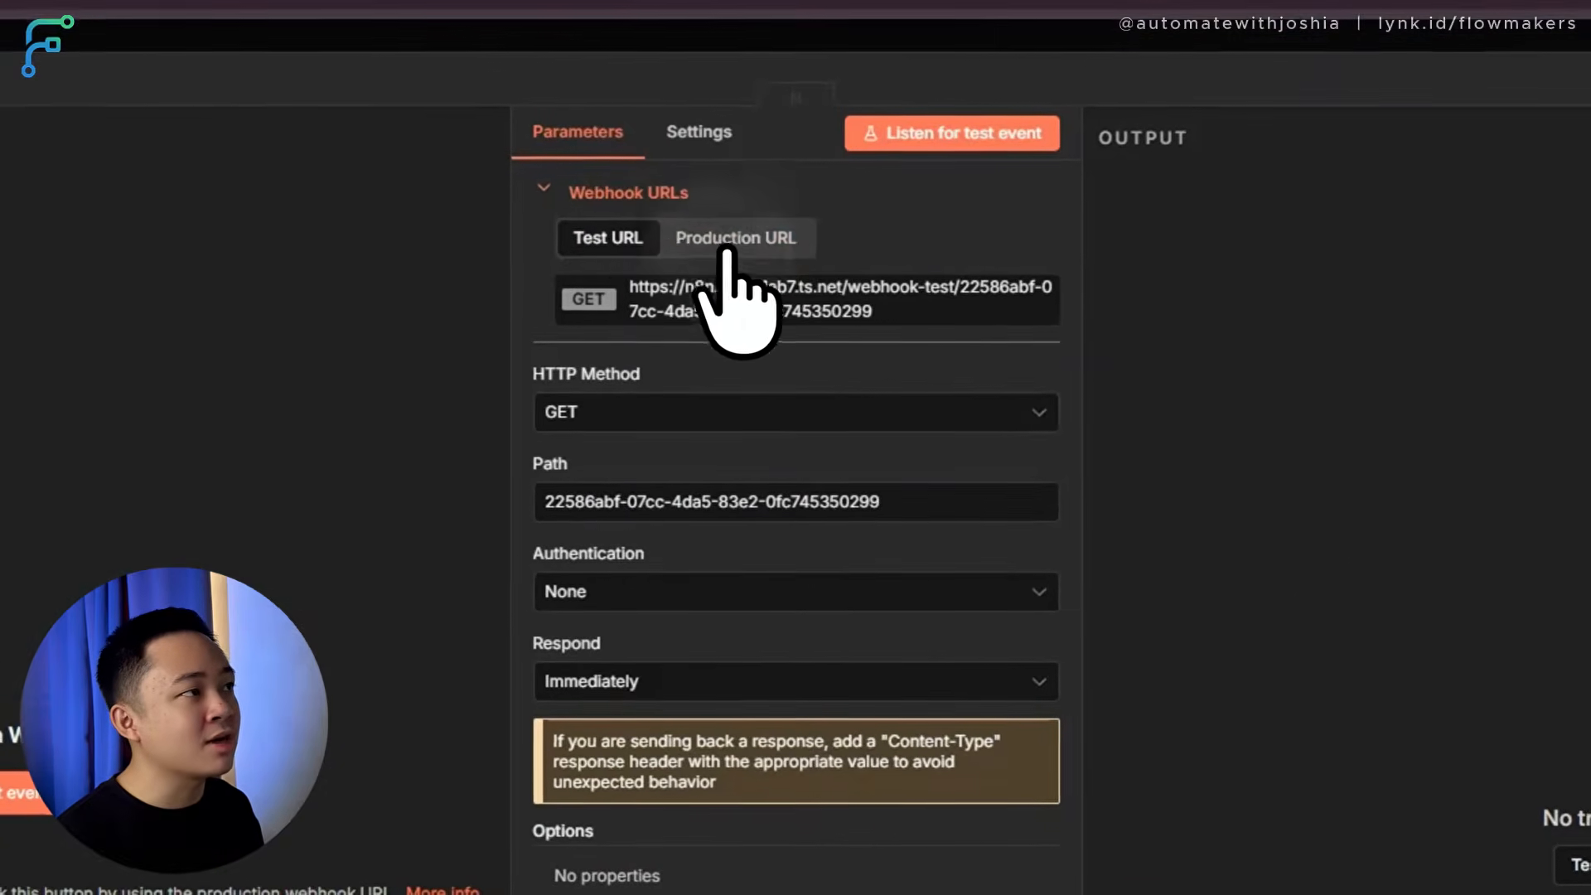
Copy the Webhook's test URL and execute the workflow so it waits for a test call.
click(773, 211)
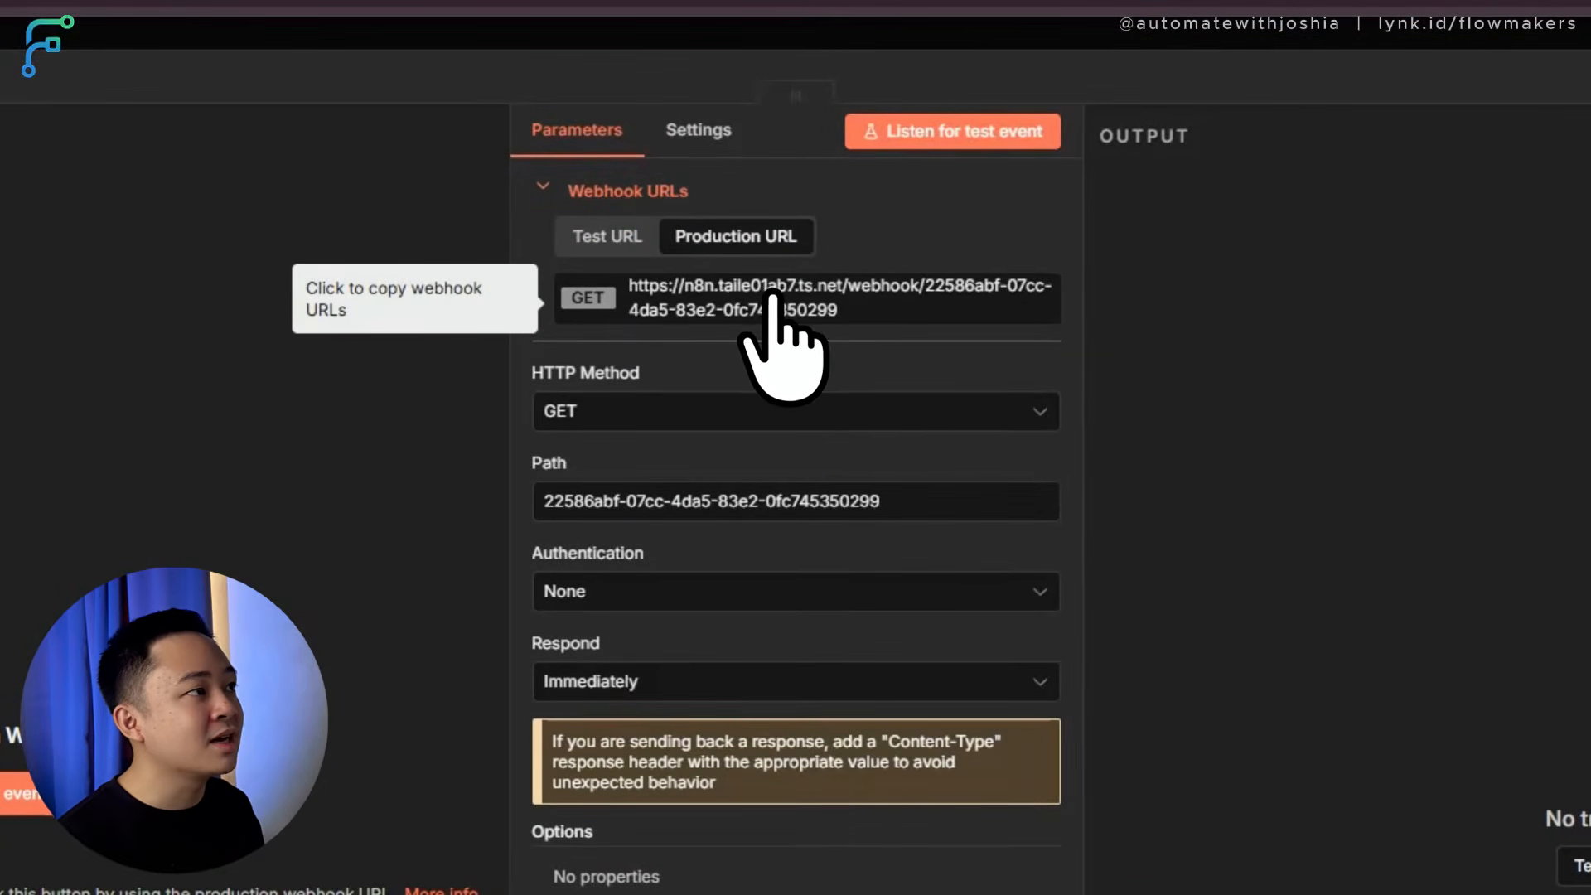
click(637, 233)
click(733, 300)
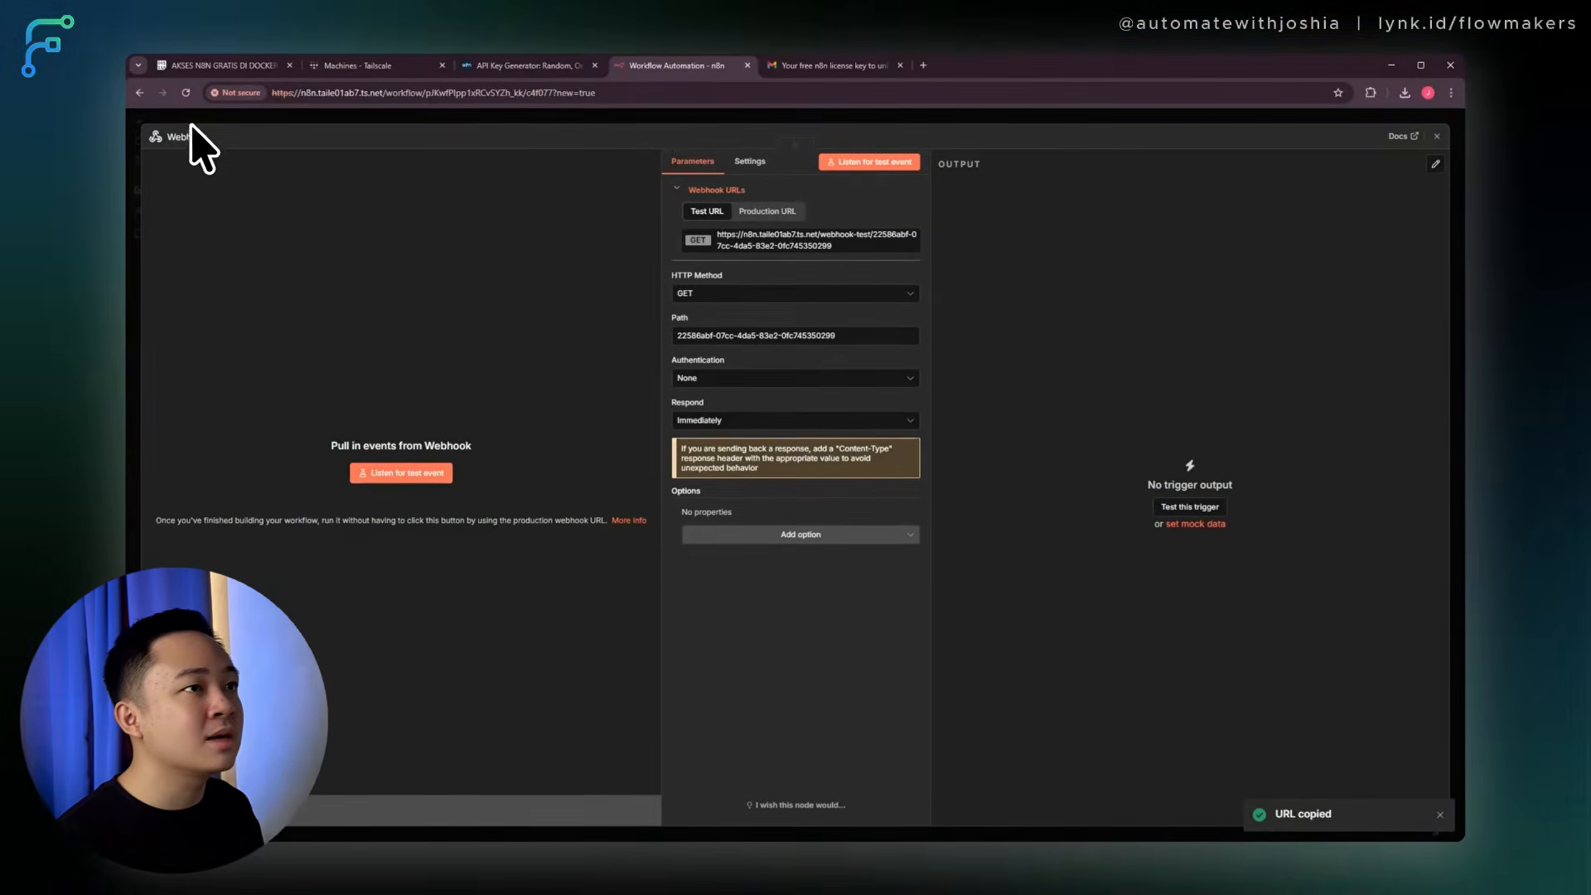
click(1436, 136)
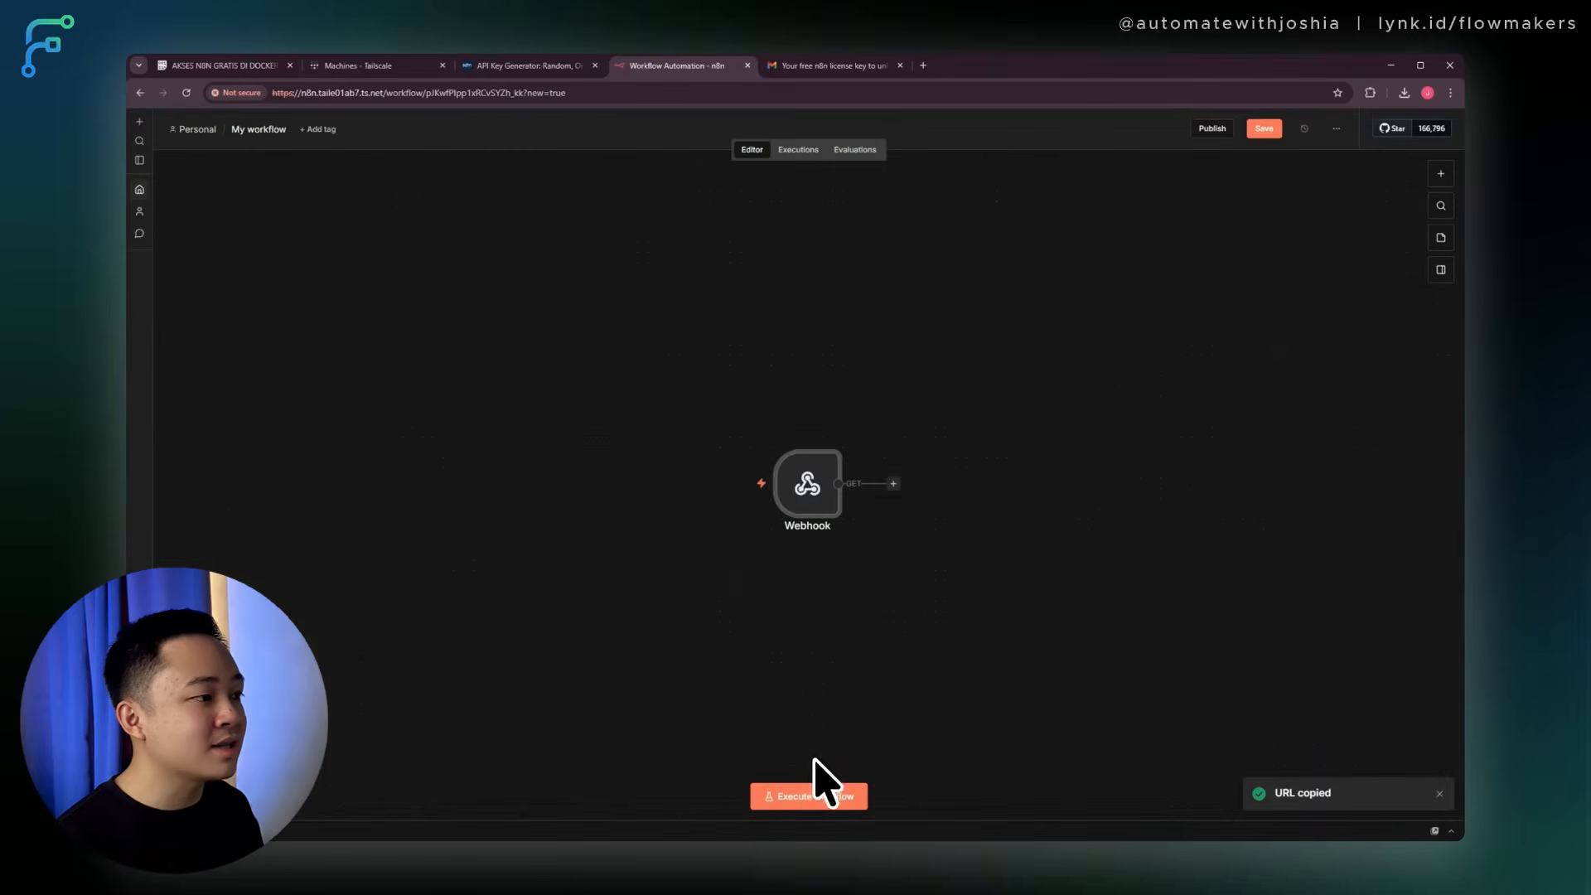
click(814, 791)
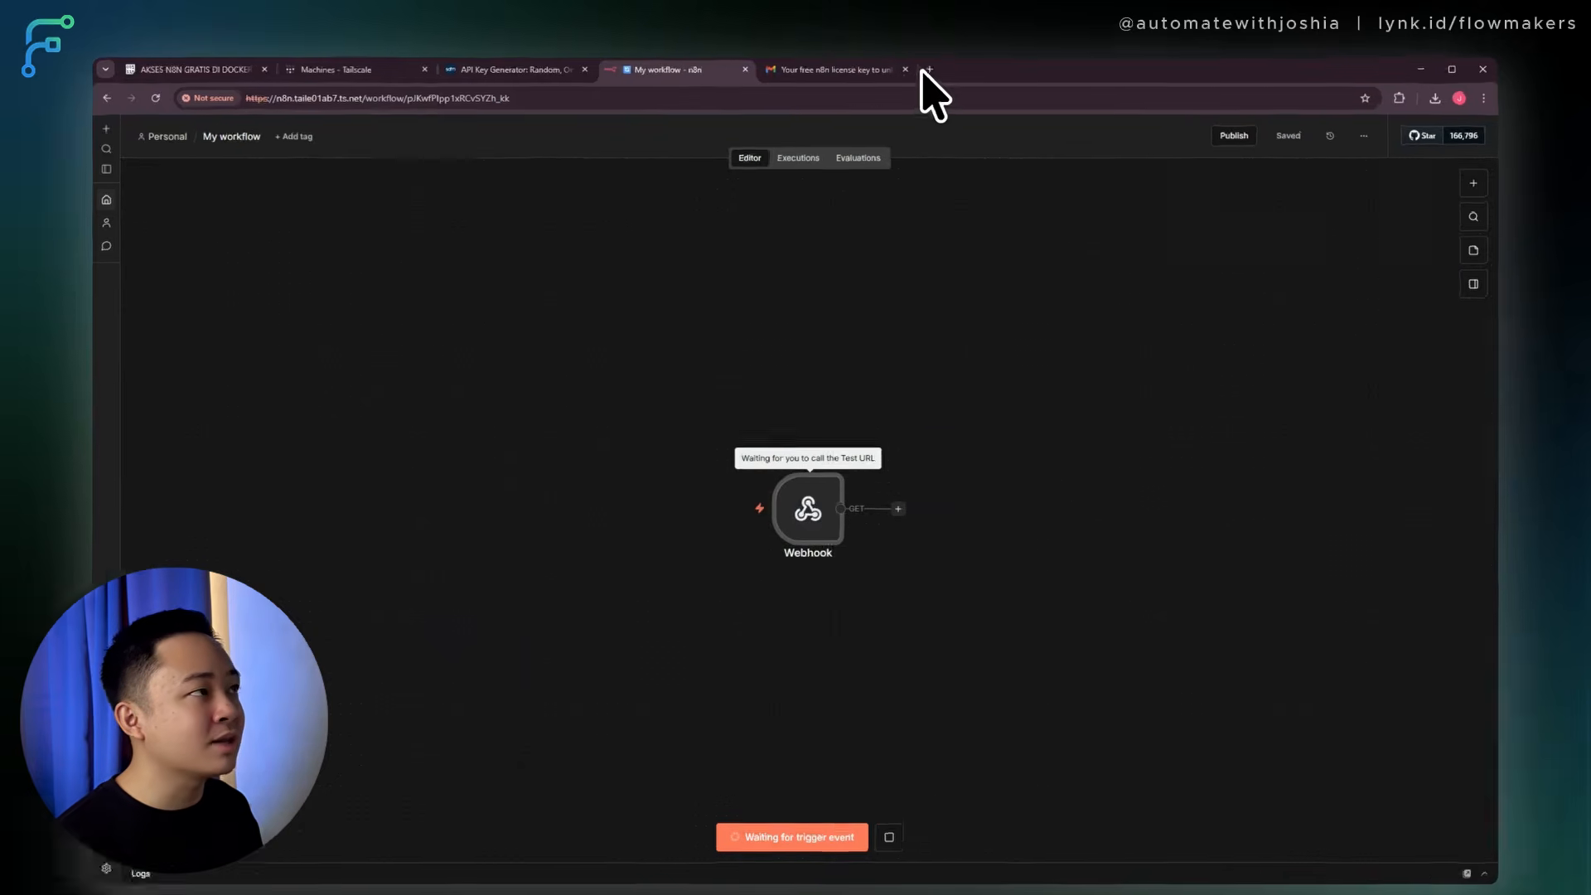
click(929, 69)
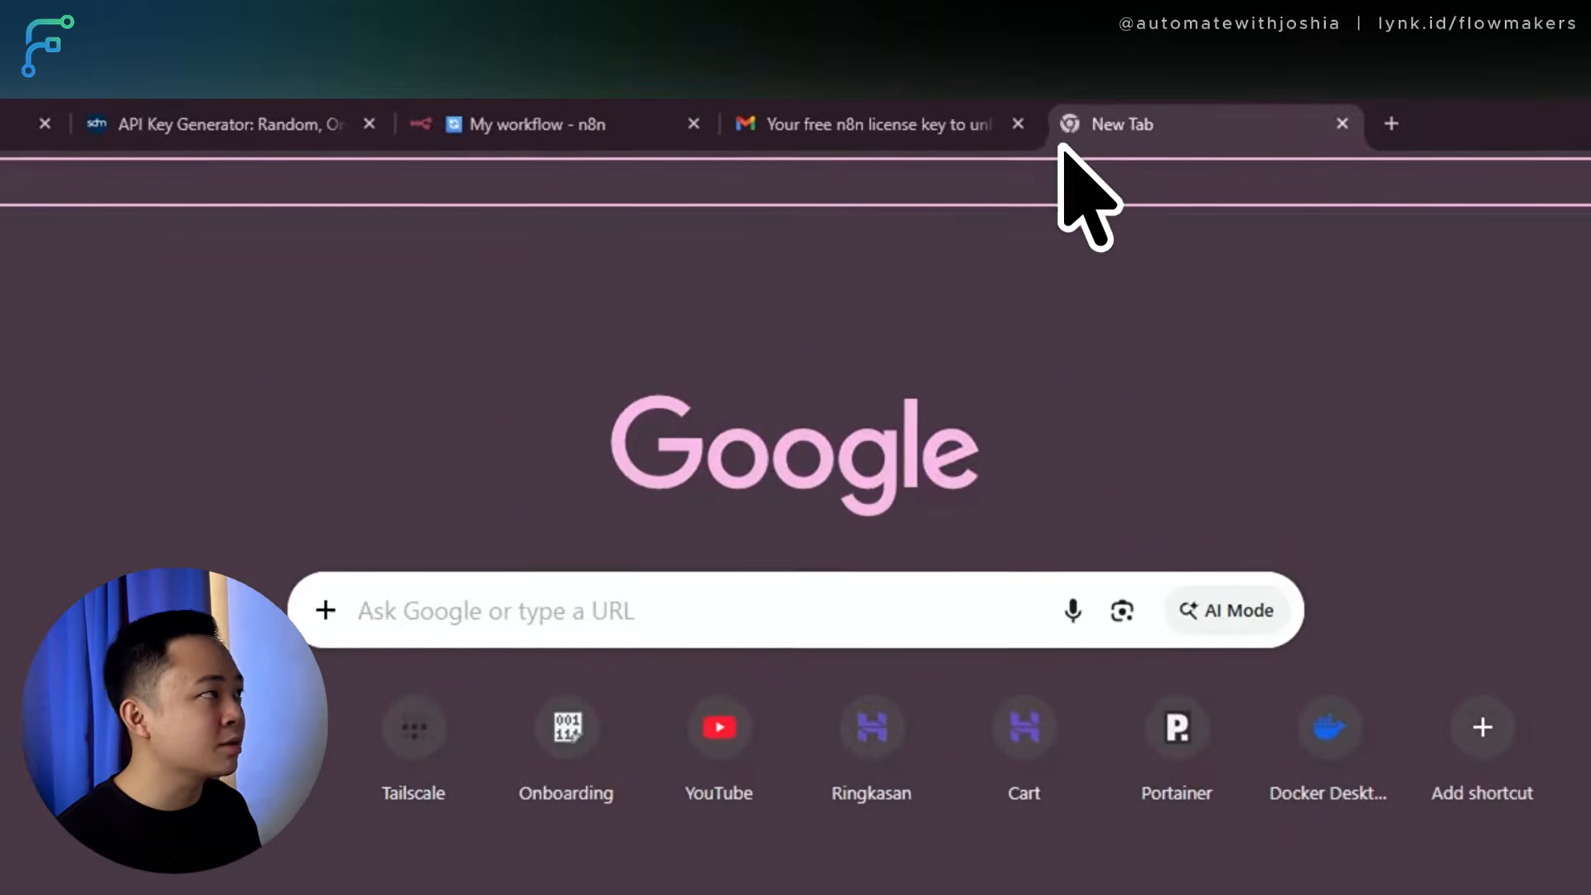
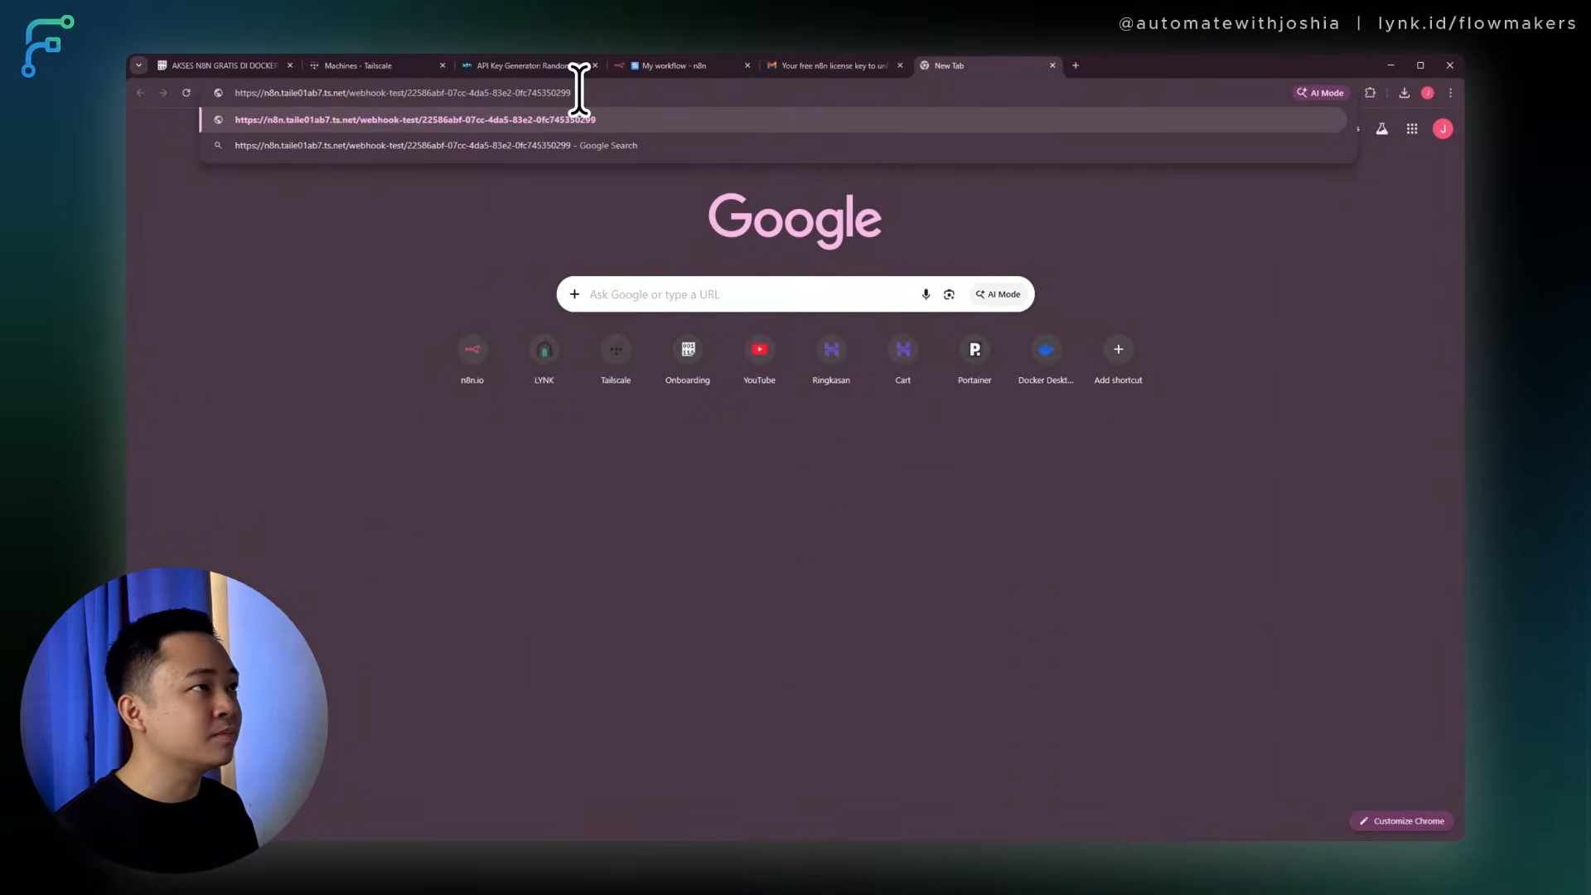
Load the test webhook URL, getting 'Workflow was started', and confirm the Webhook node received the GET request.
key(Return)
drag(191, 140, 105, 133)
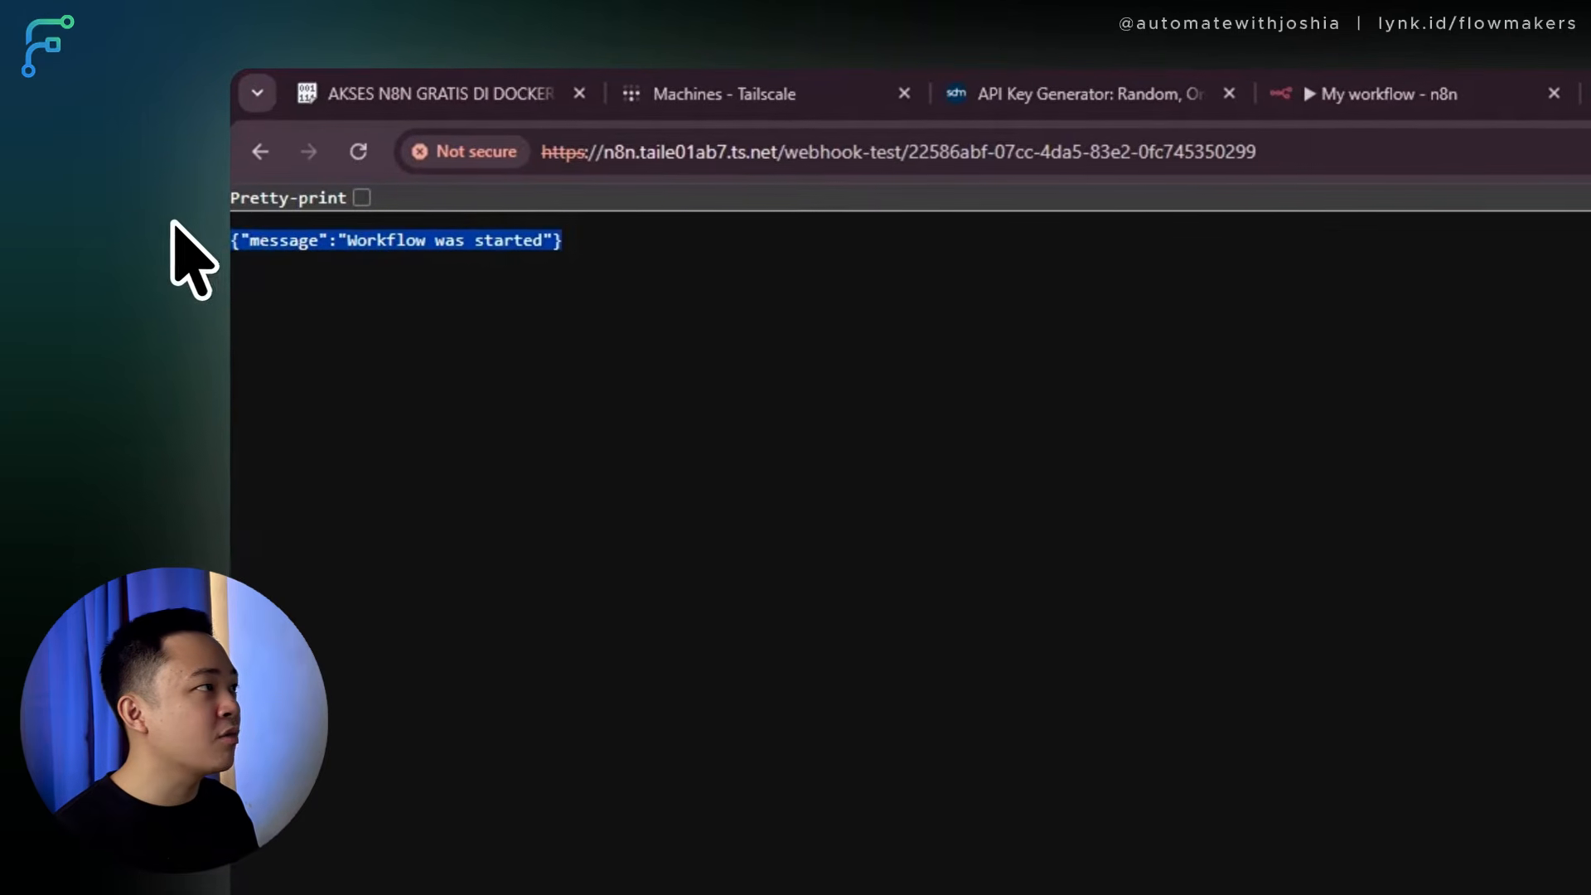
click(1358, 96)
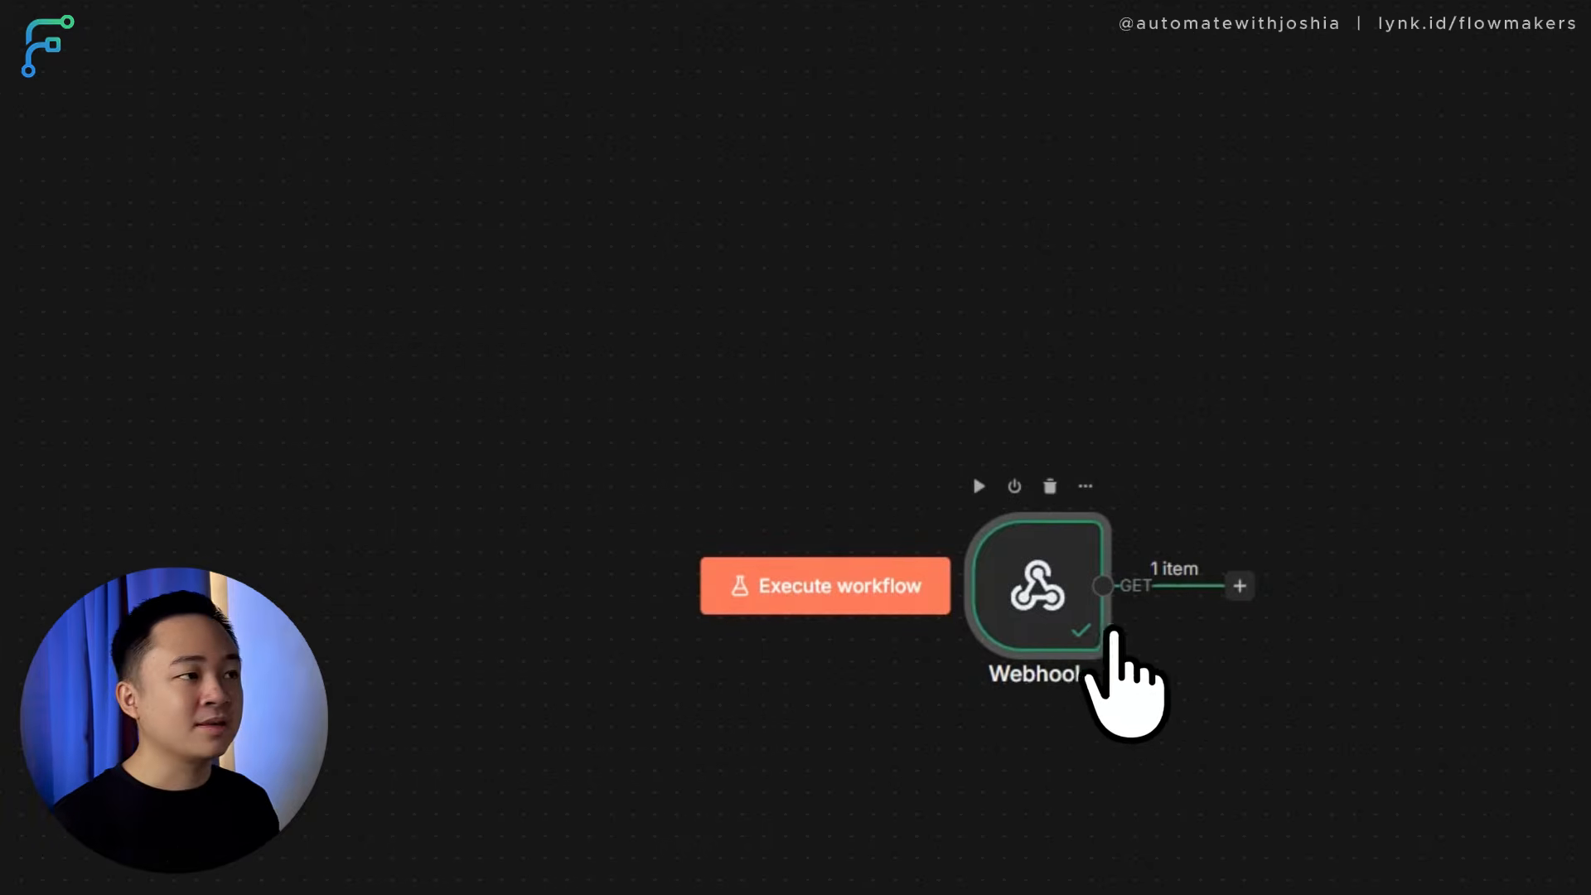
double_click(1041, 587)
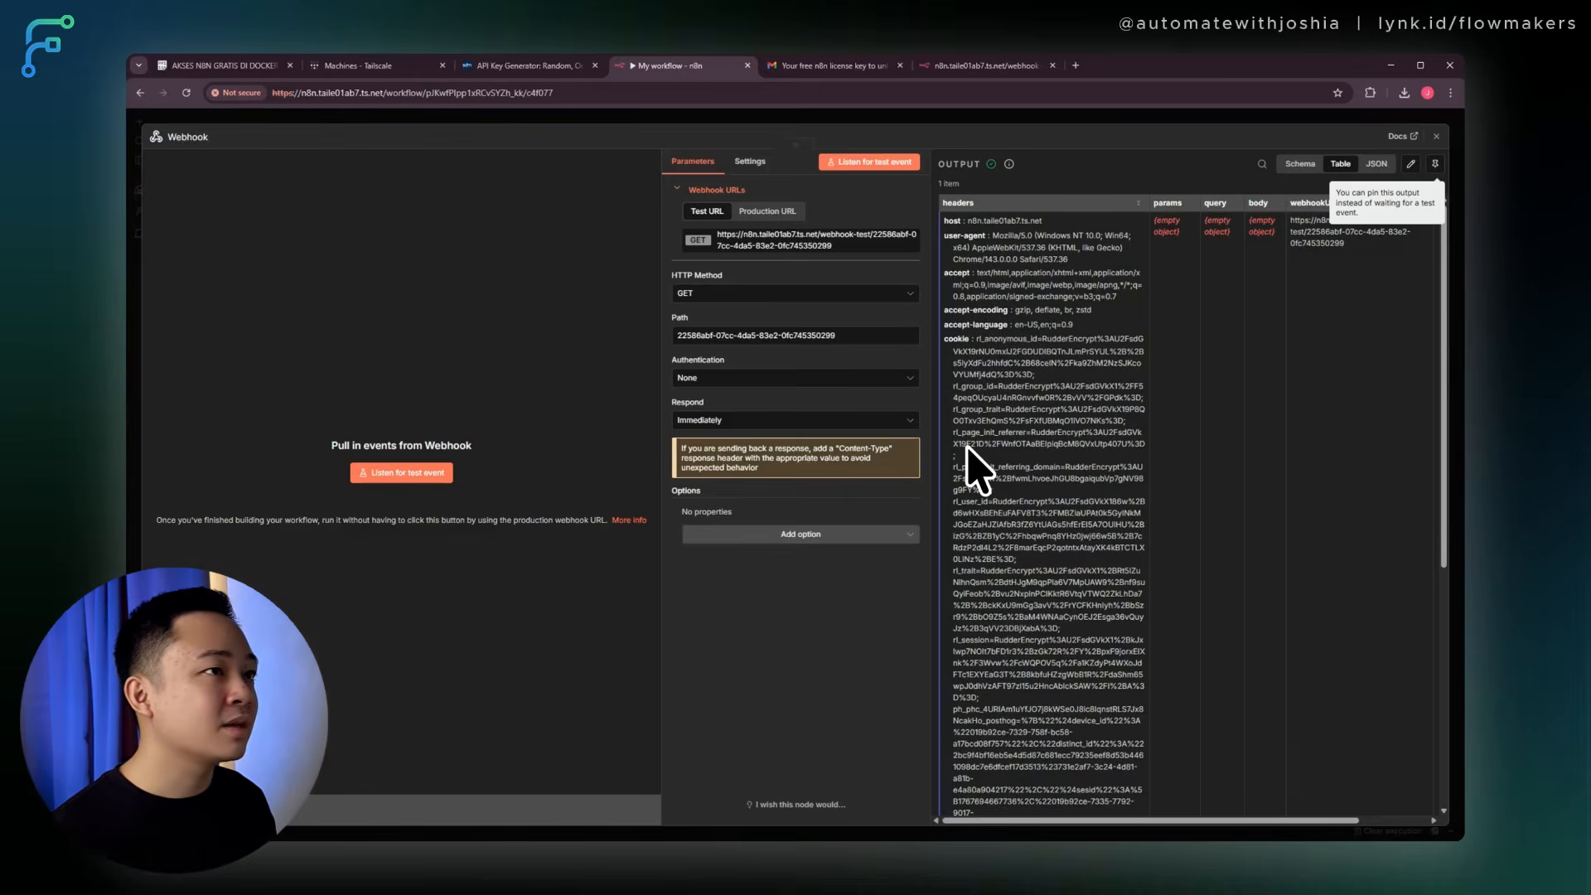
click(1028, 67)
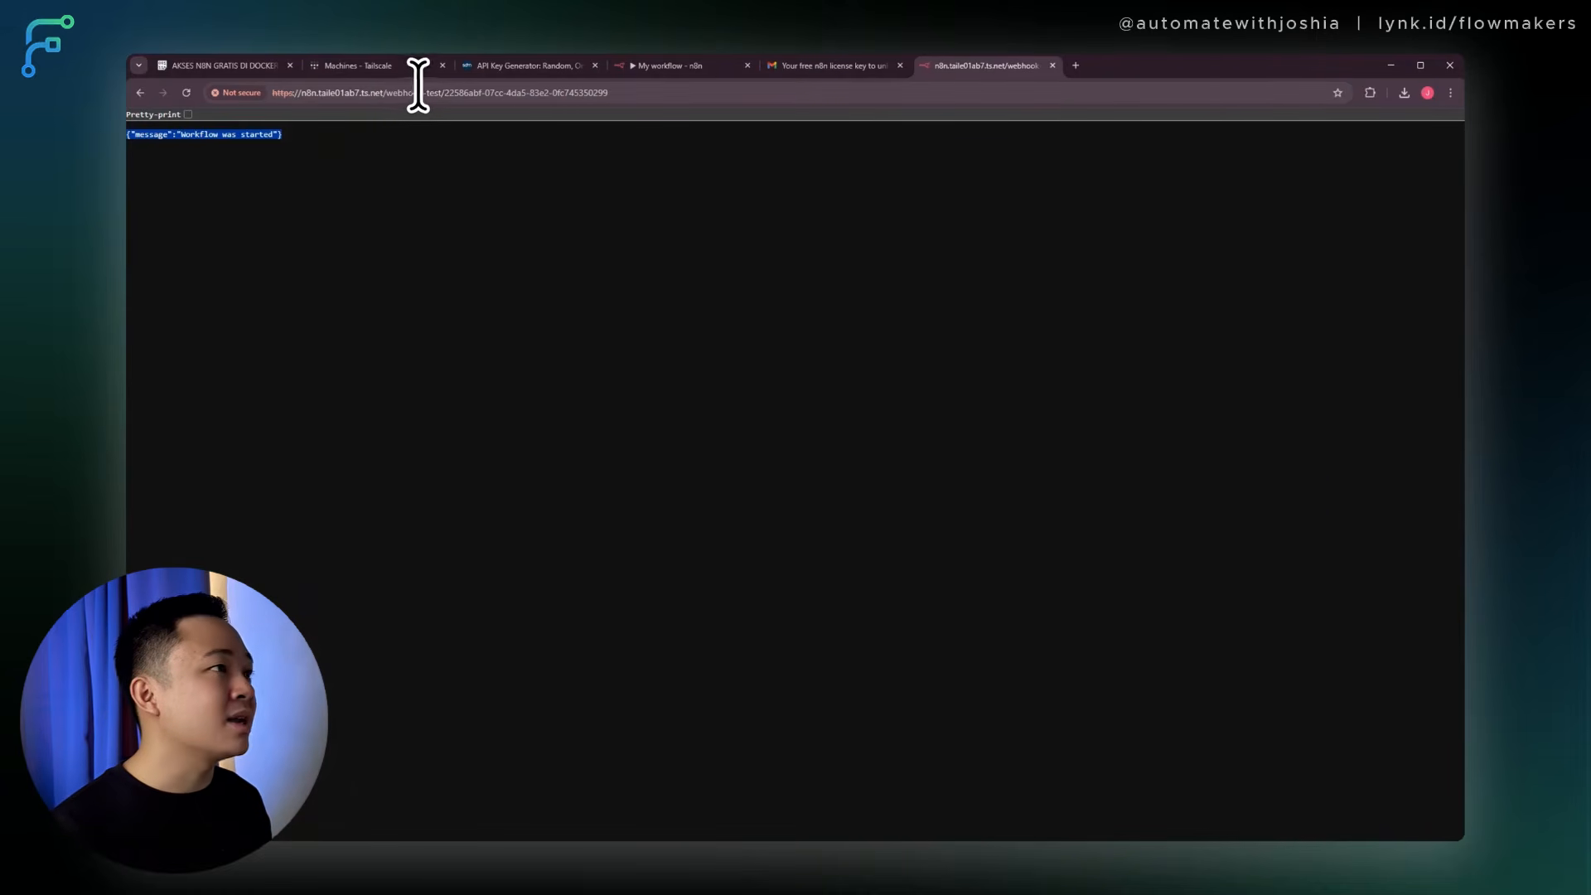
Strip the workflow path from the URL to load the bare n8n.taile01ab7.ts.net workflows overview.
click(779, 96)
click(668, 97)
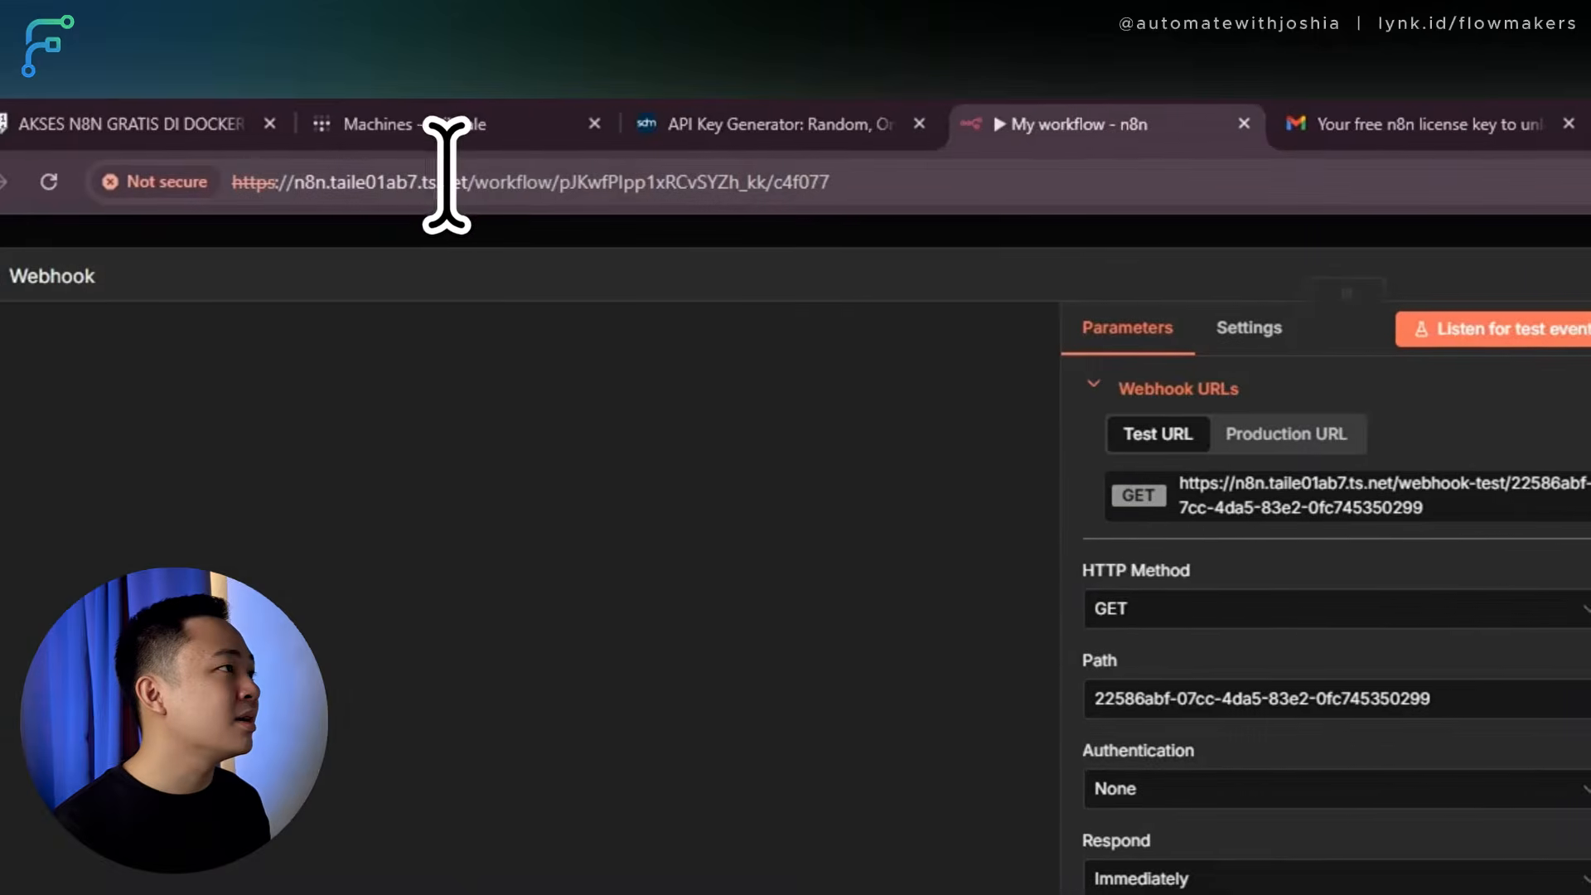
drag(884, 168, 473, 177)
key(BackSpace)
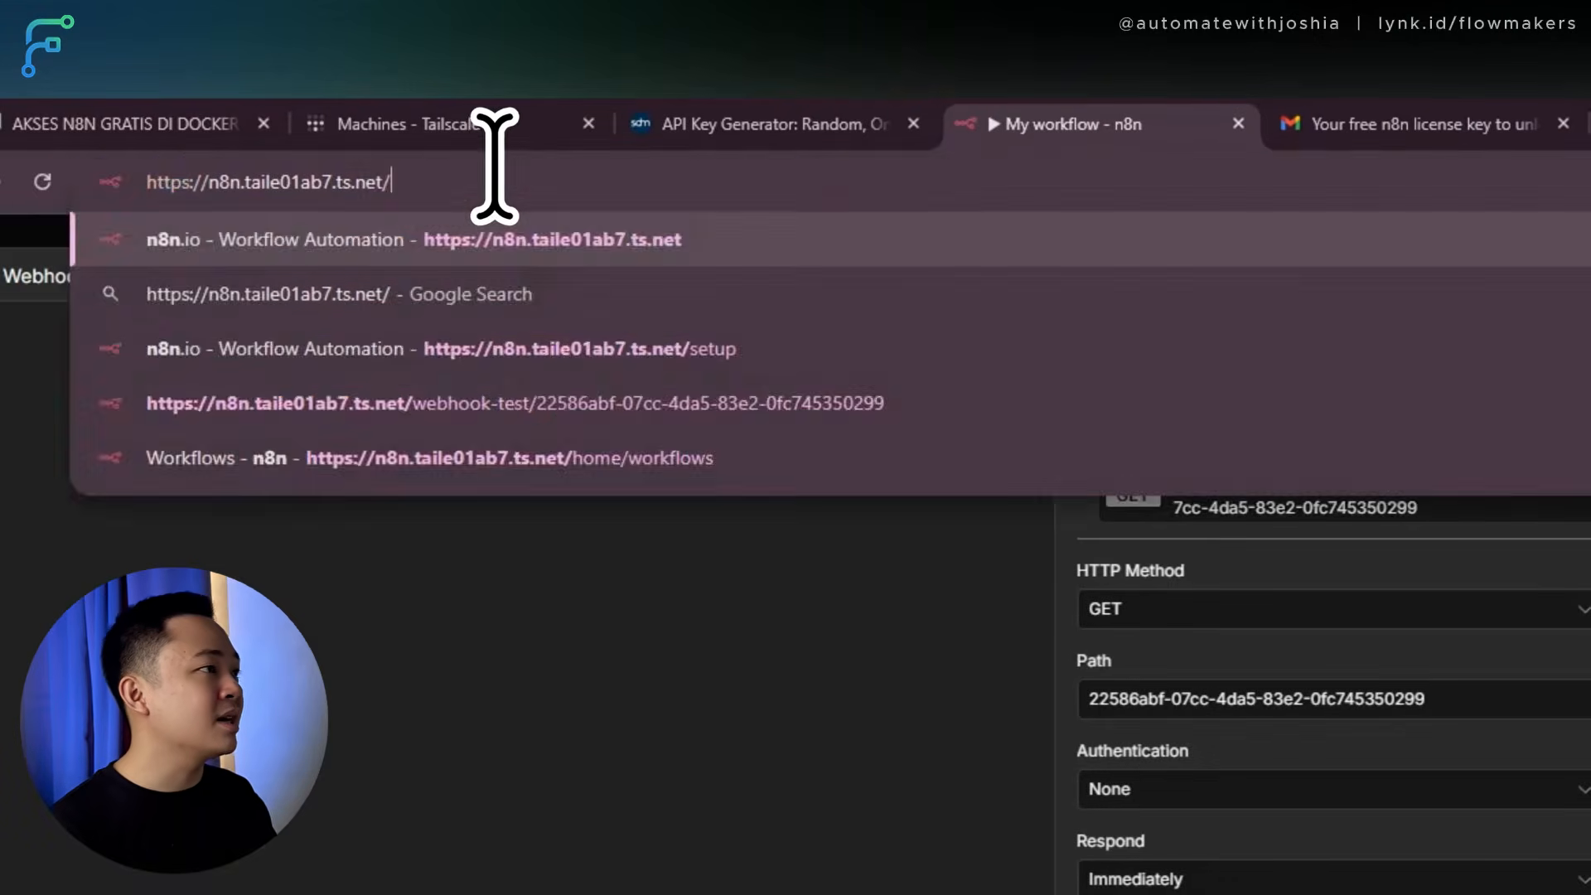
key(Return)
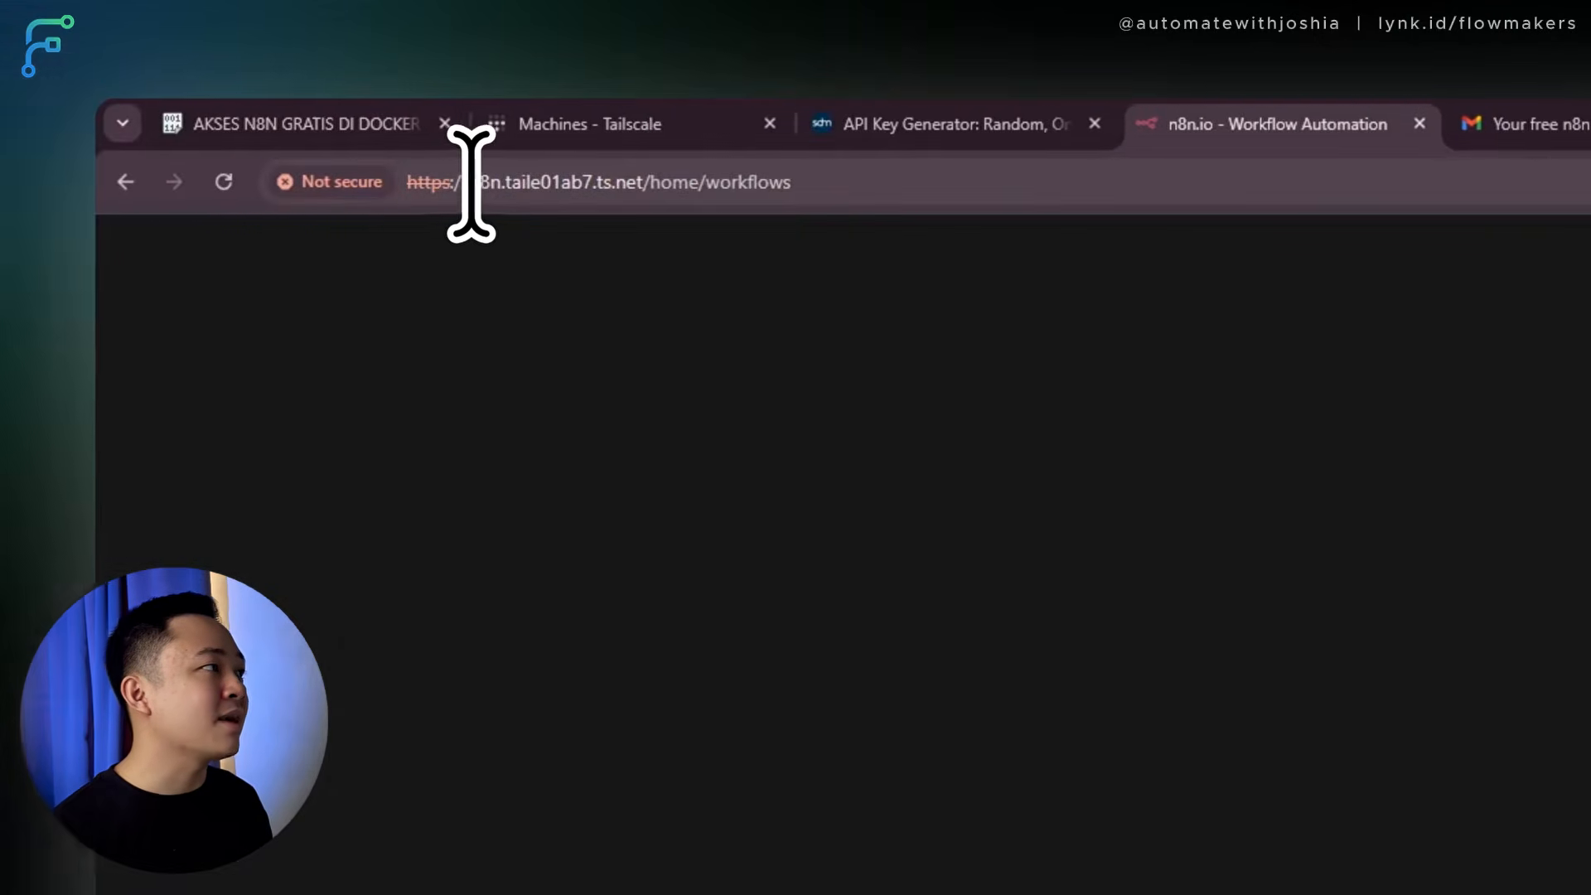
drag(281, 184, 328, 194)
drag(528, 195, 682, 196)
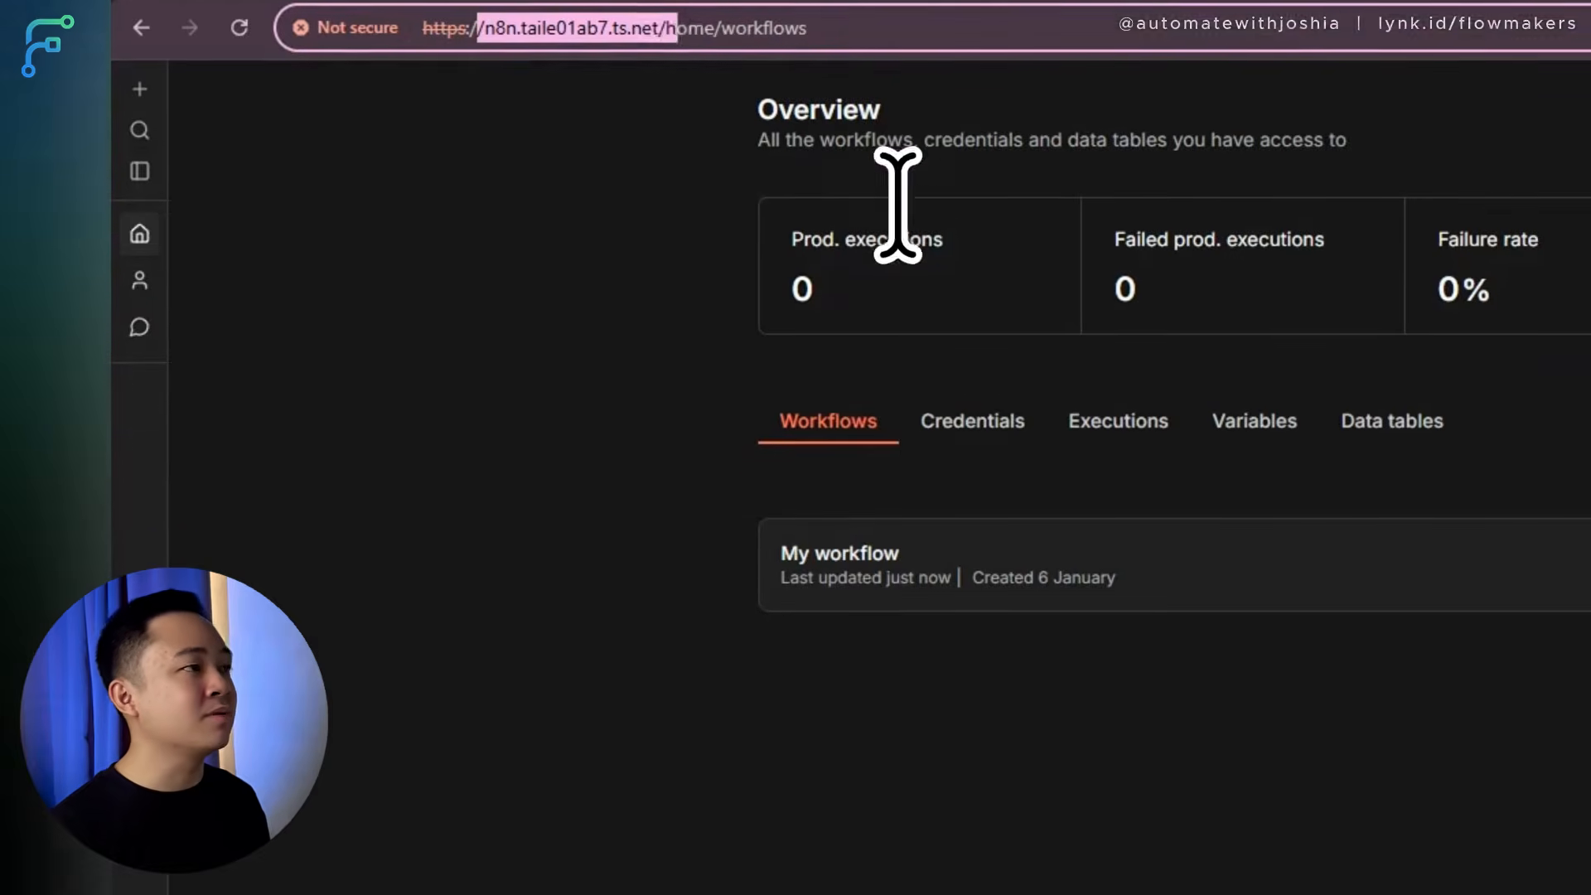
click(1458, 668)
Return to the Pastebin setup notes.
click(618, 105)
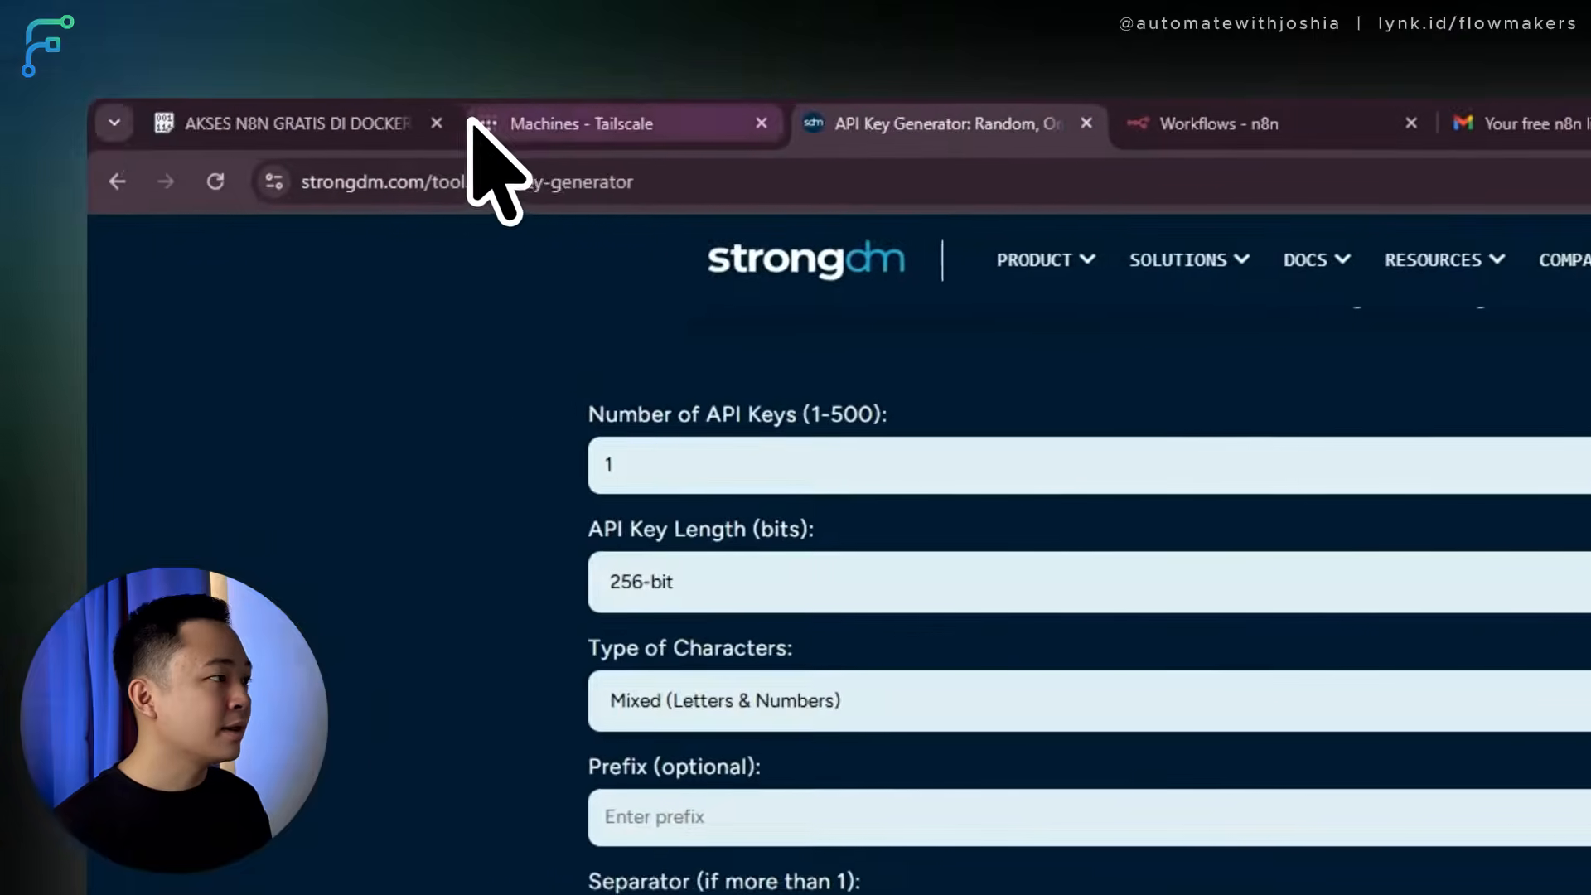
click(373, 123)
click(1446, 812)
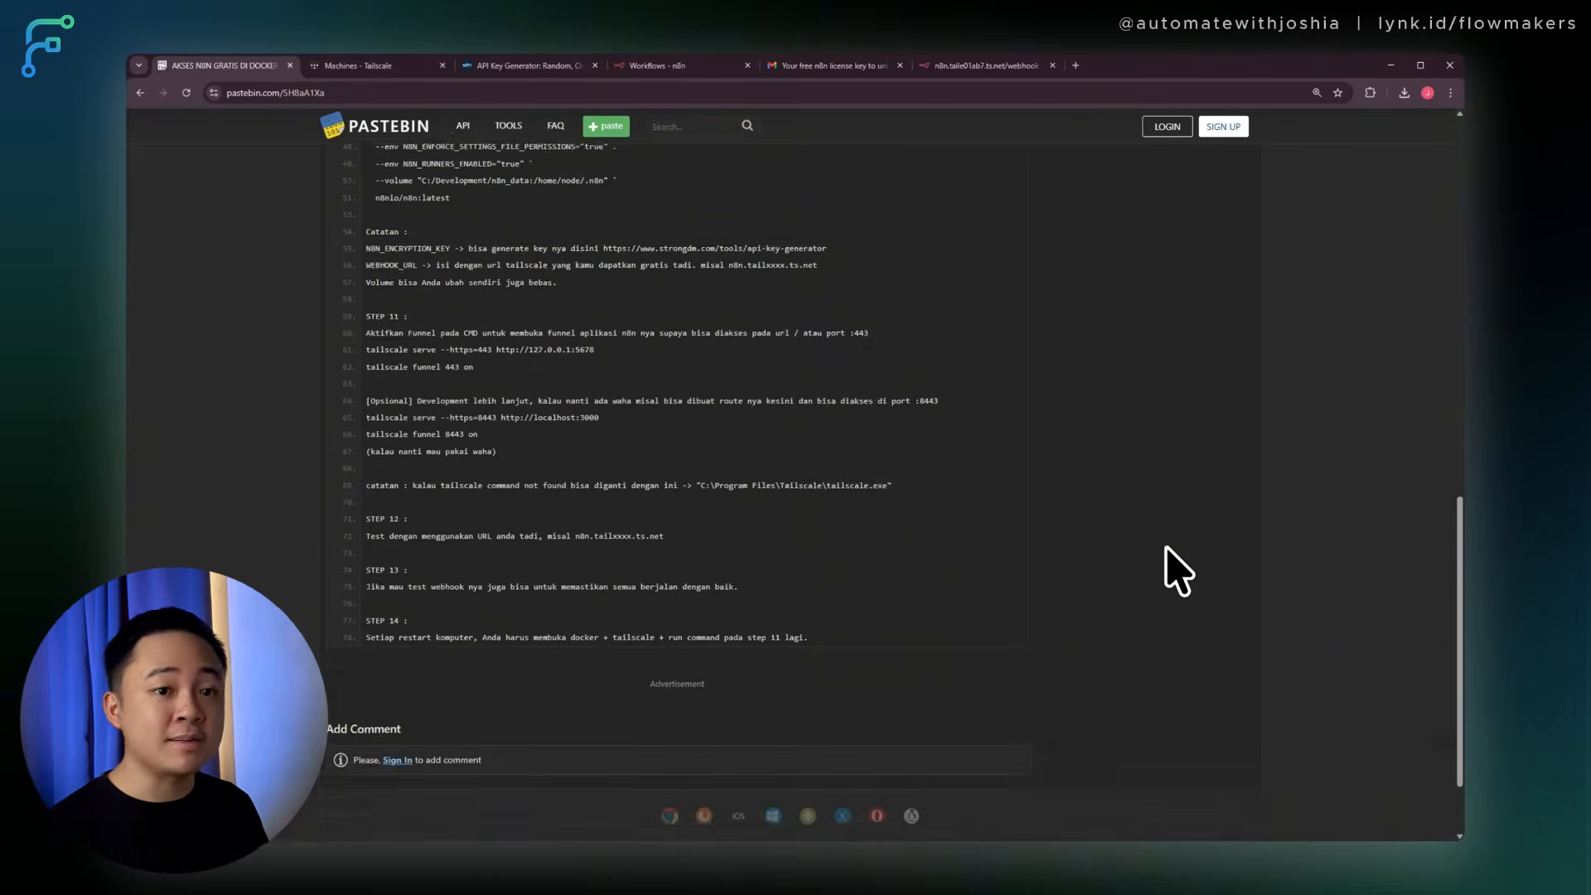
Scroll up to STEP 11 and select the tailscale serve and funnel commands on lines 61–62.
scroll(1175, 570, up, 1)
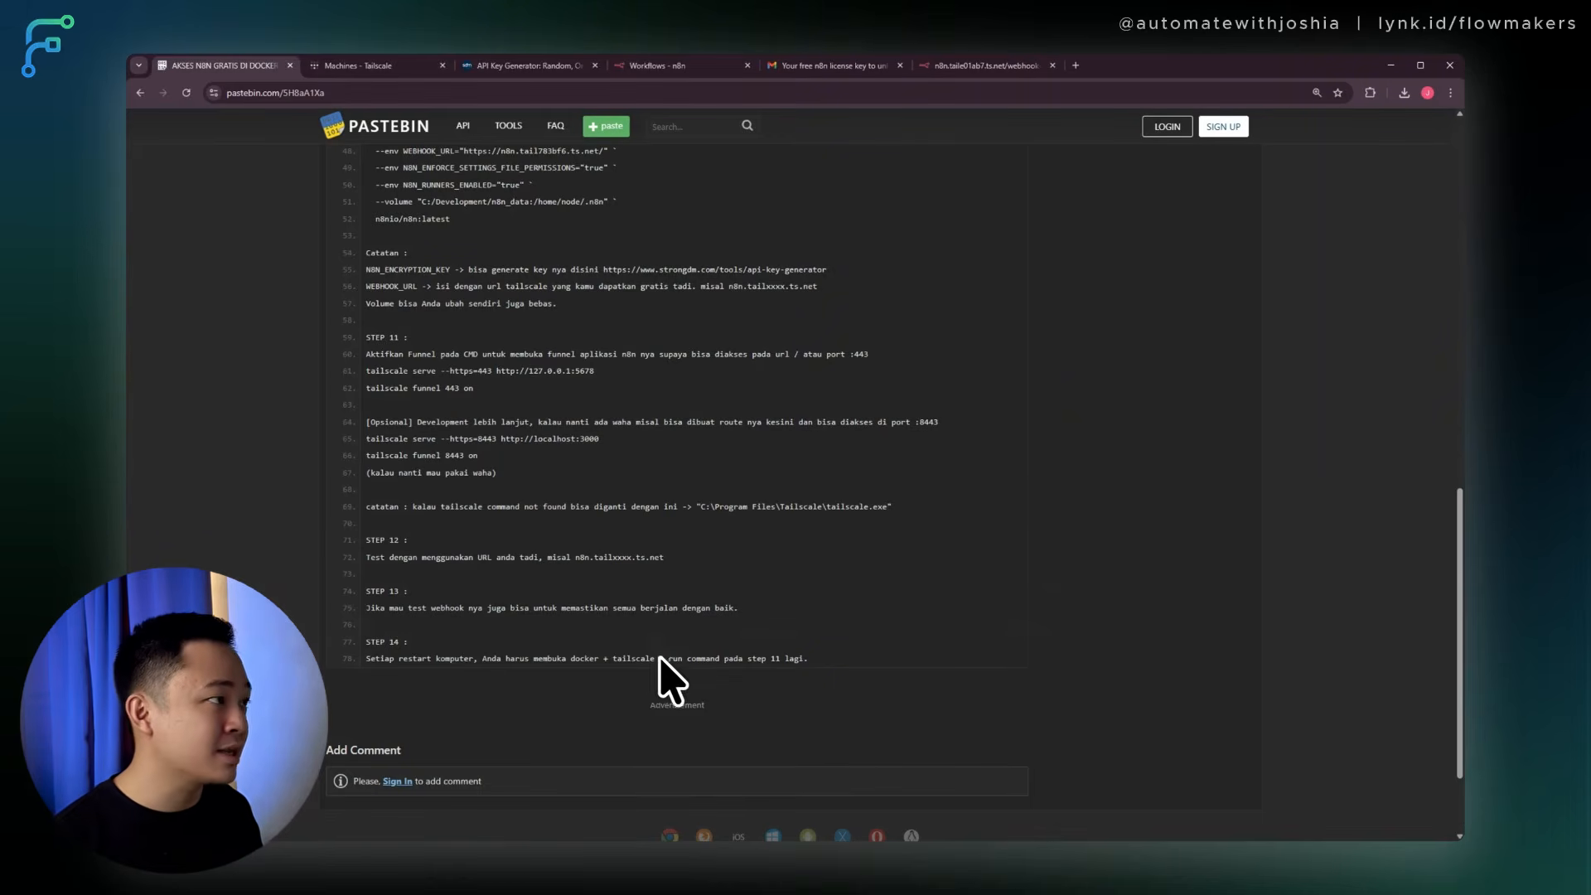
scroll(758, 598, up, 1)
scroll(758, 598, up, 2)
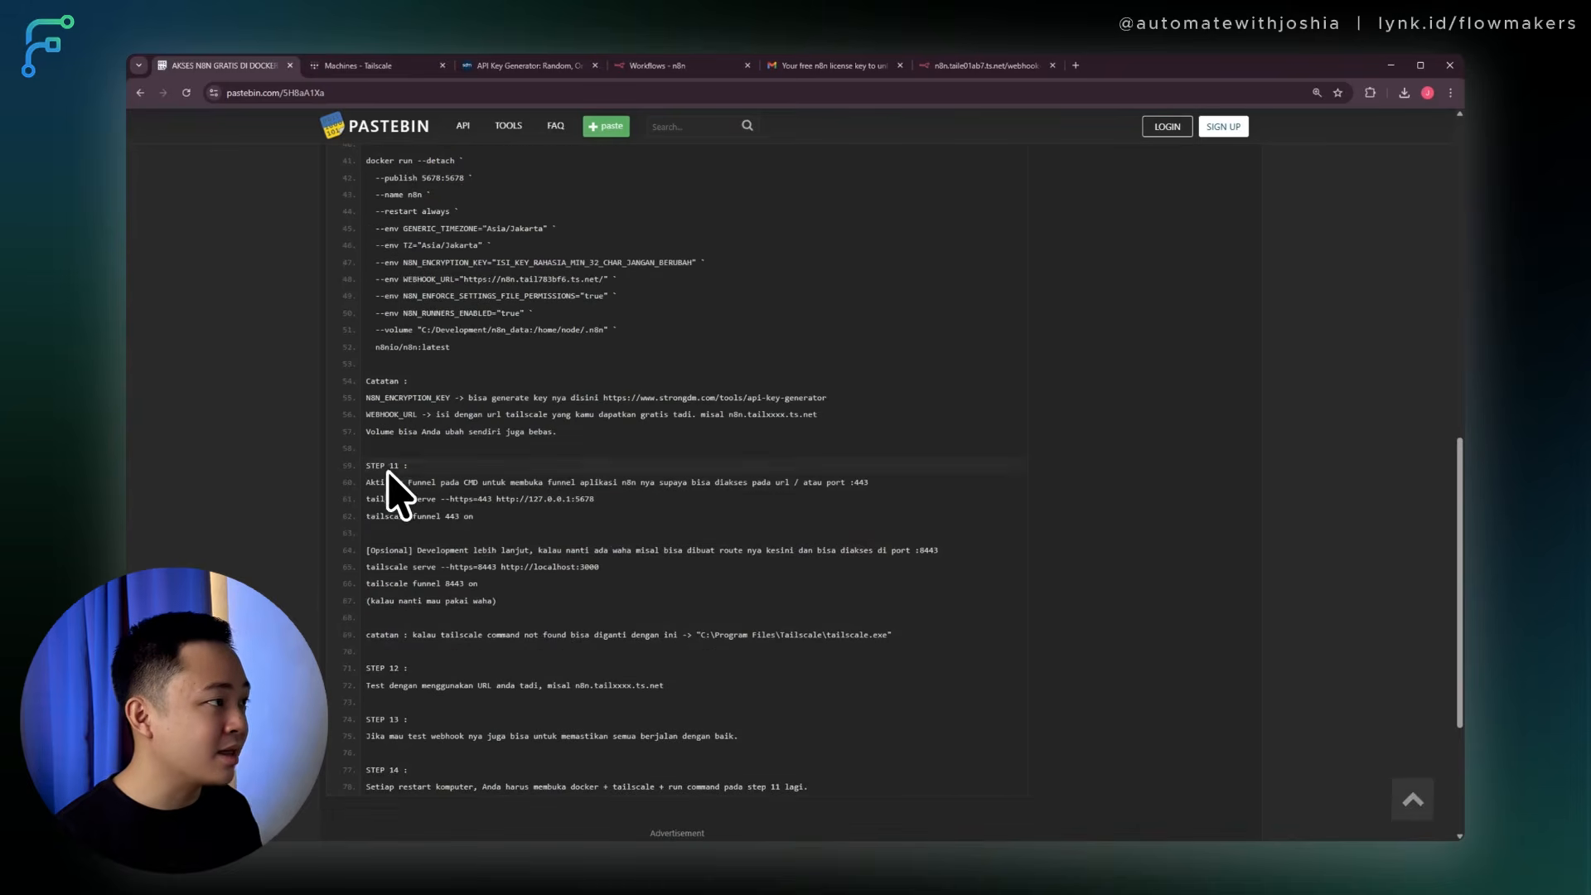
drag(368, 498, 474, 517)
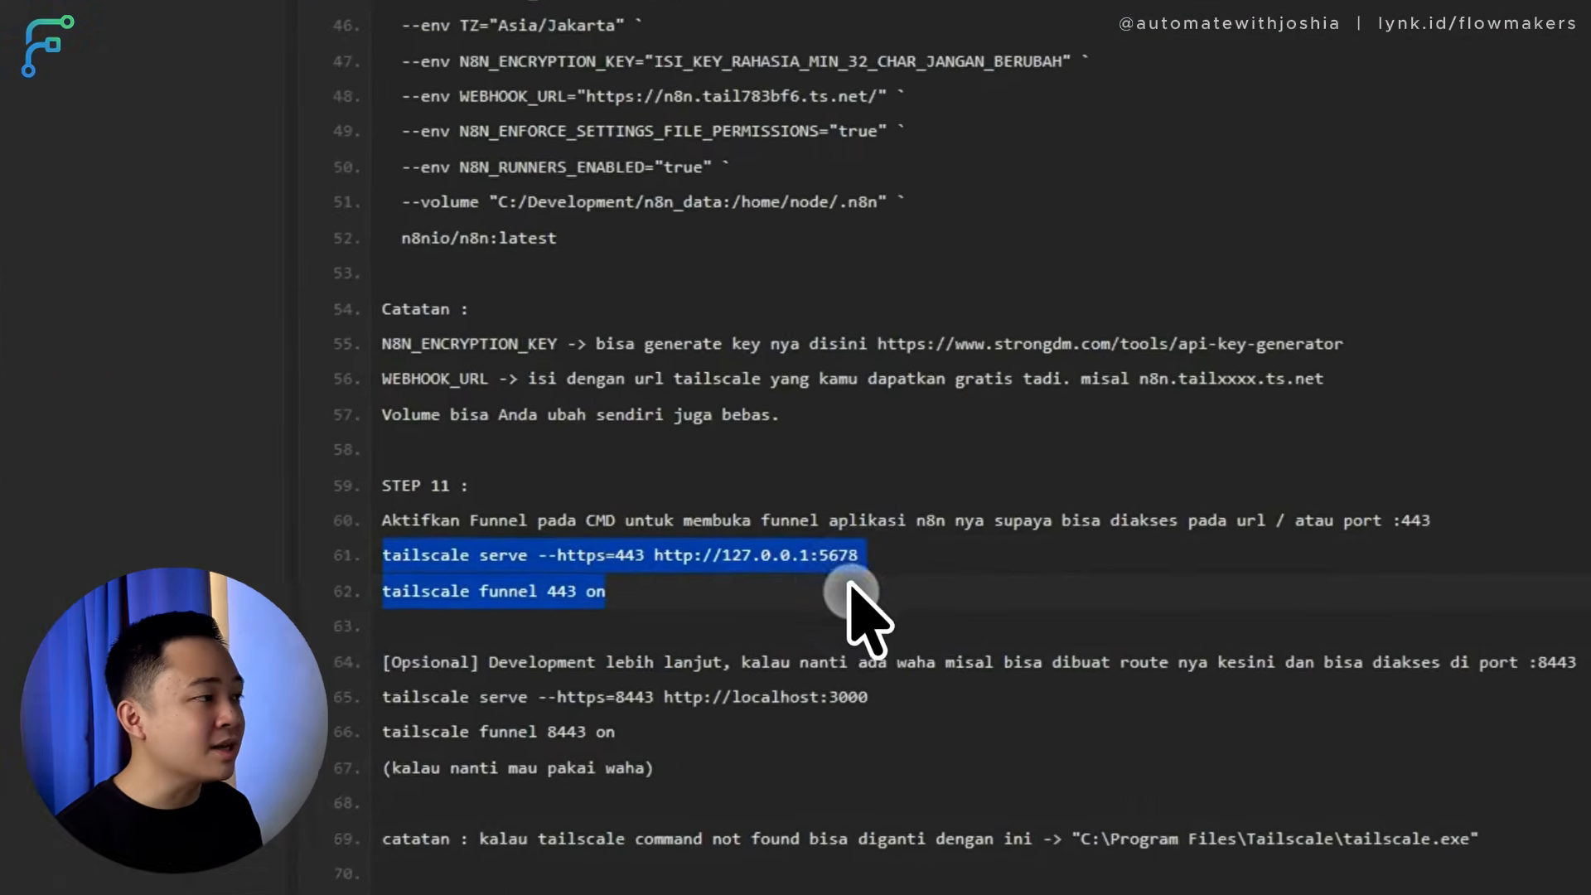
drag(635, 587, 186, 549)
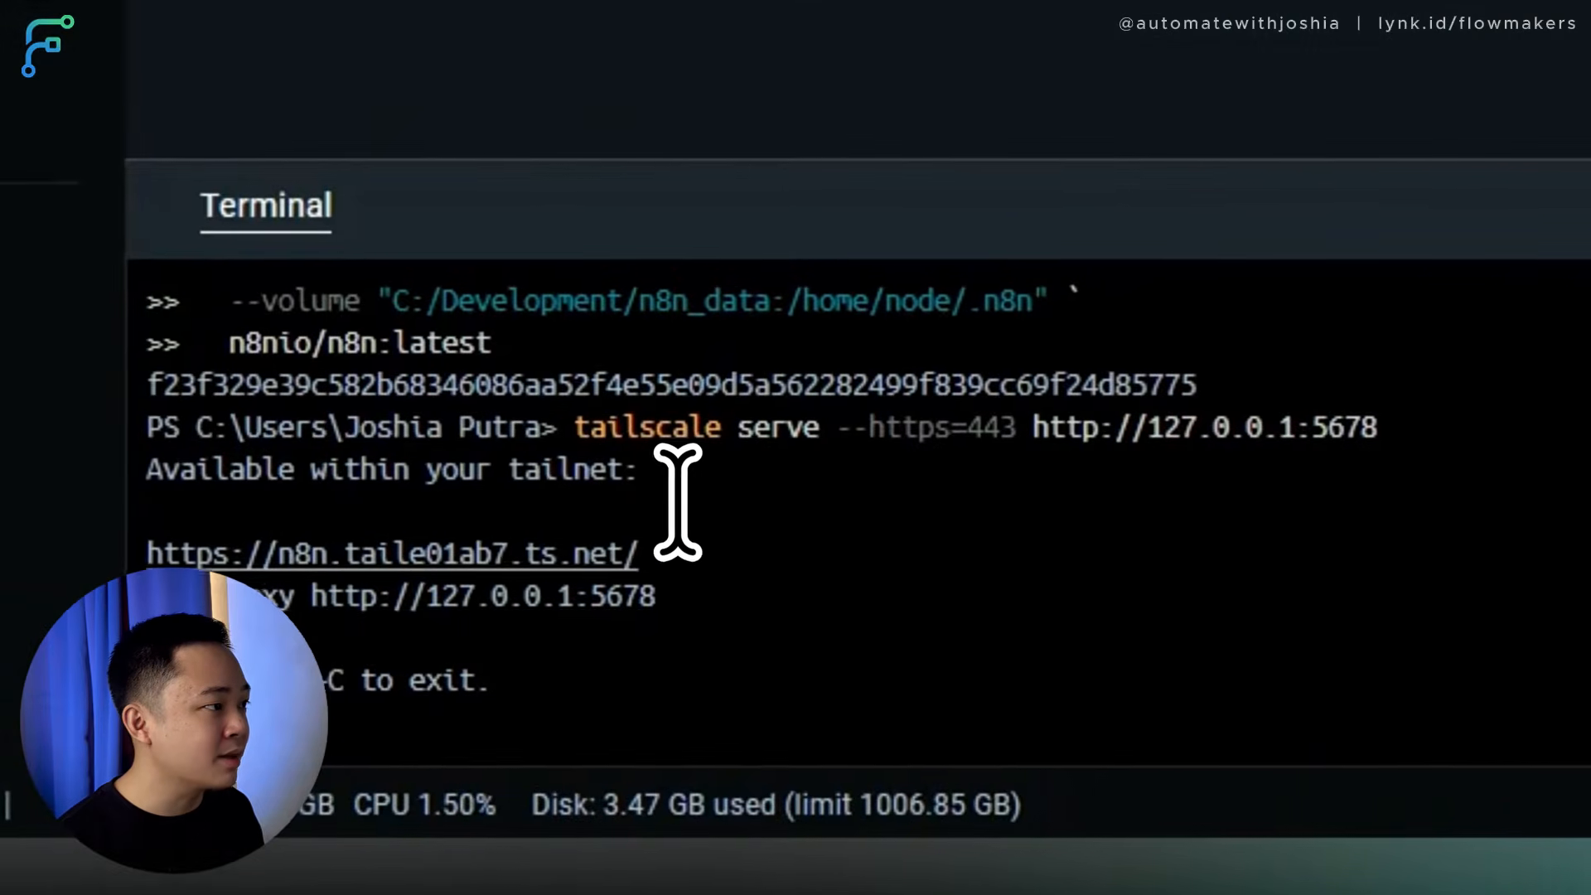
Stop the running tailscale serve with Ctrl+C and enter tailscale funnel 443 on in the terminal.
click(427, 734)
key(ctrl+c)
key(ctrl+v)
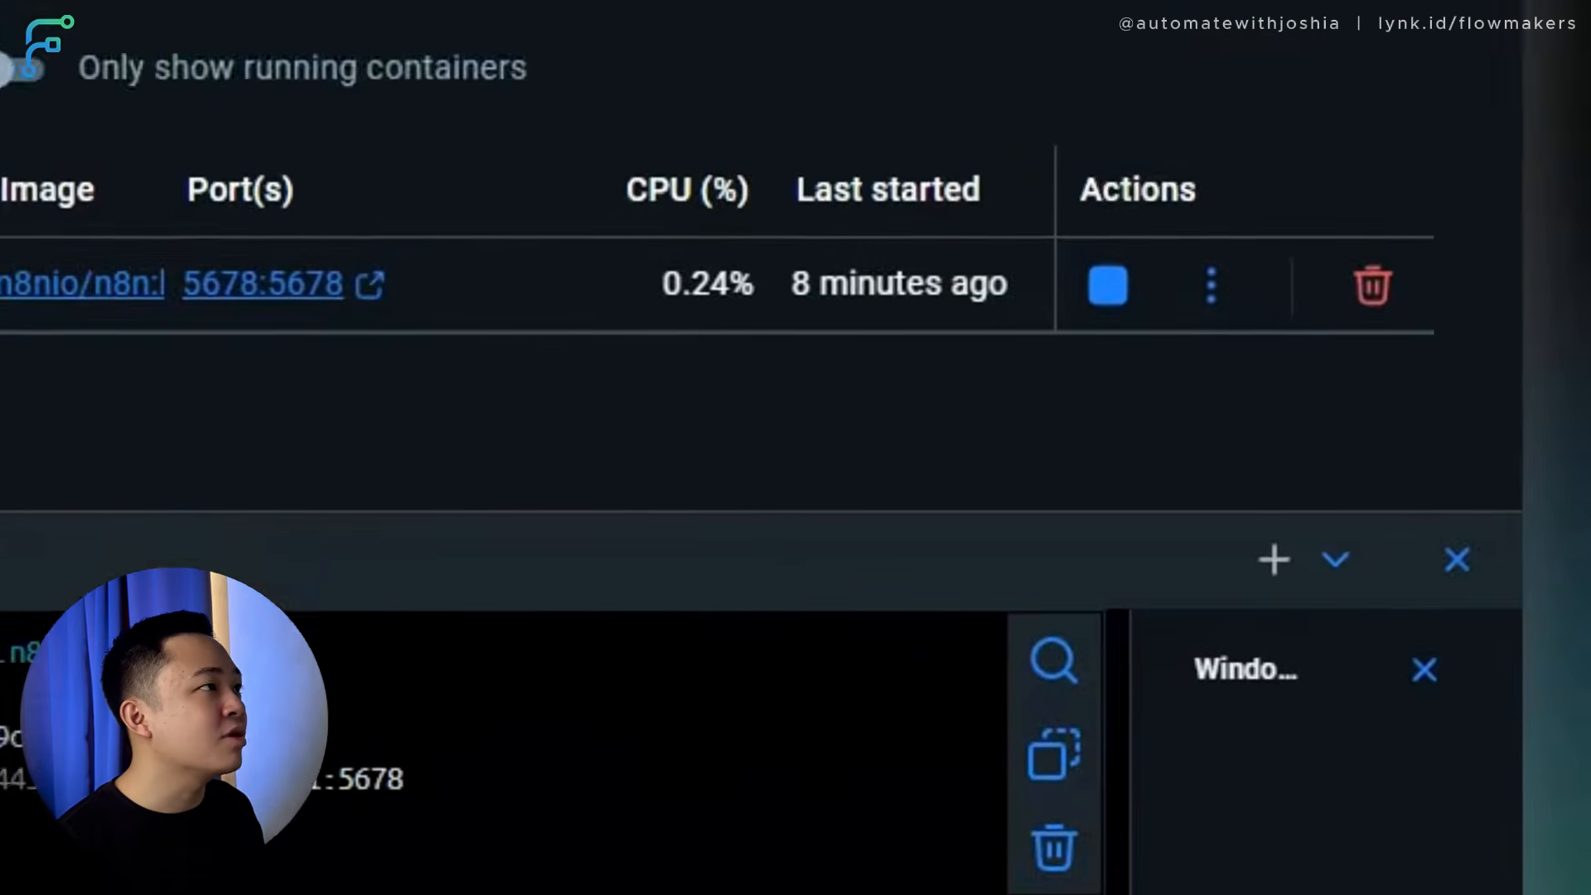
click(1391, 65)
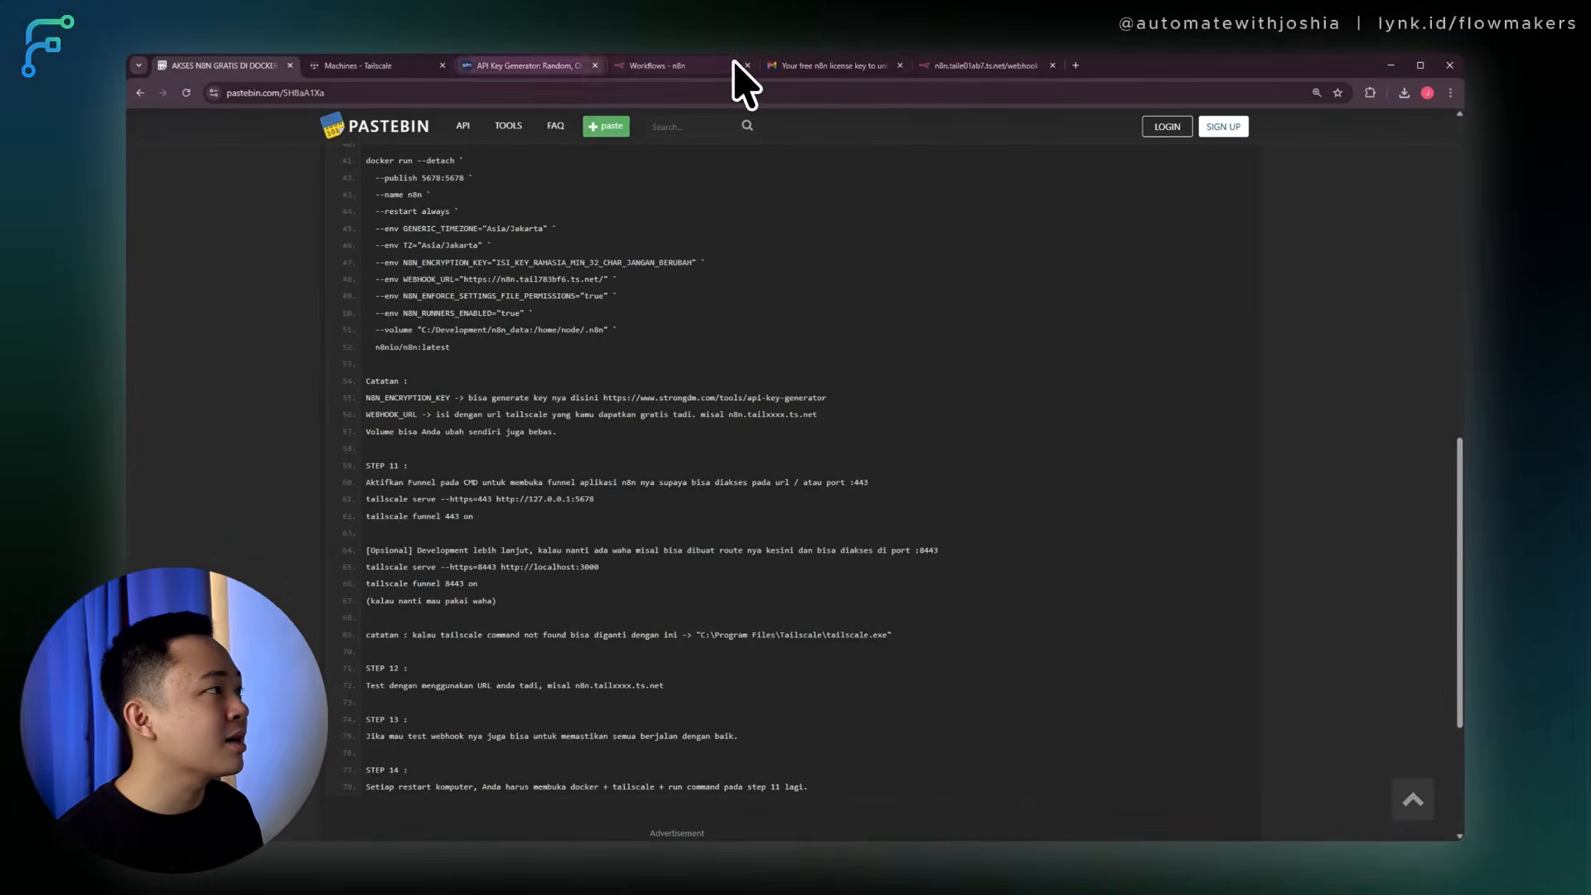
click(684, 63)
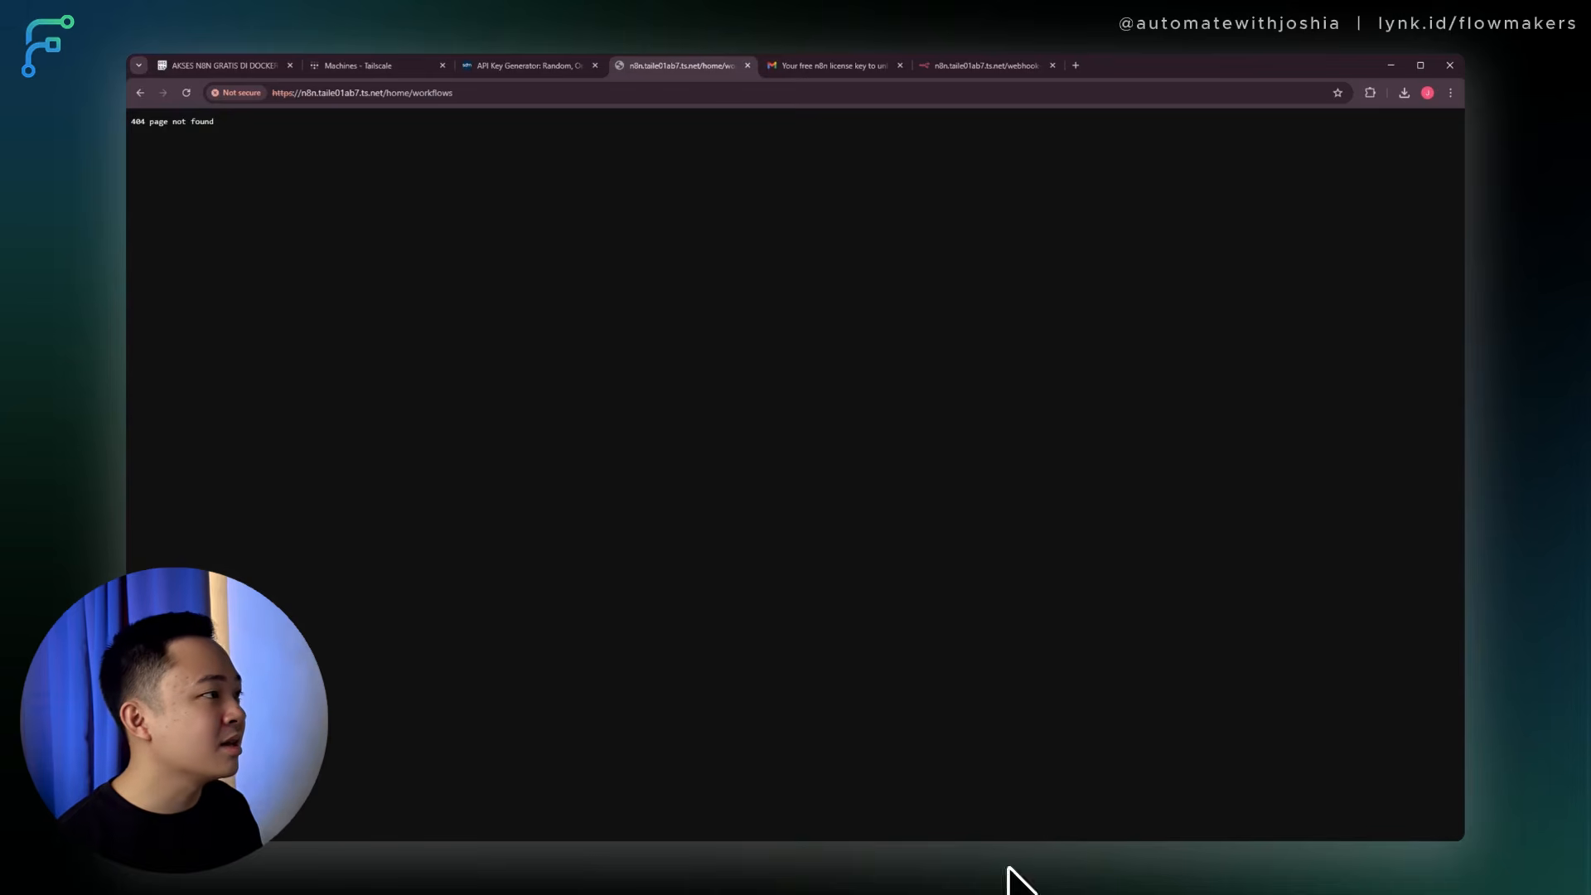
click(248, 66)
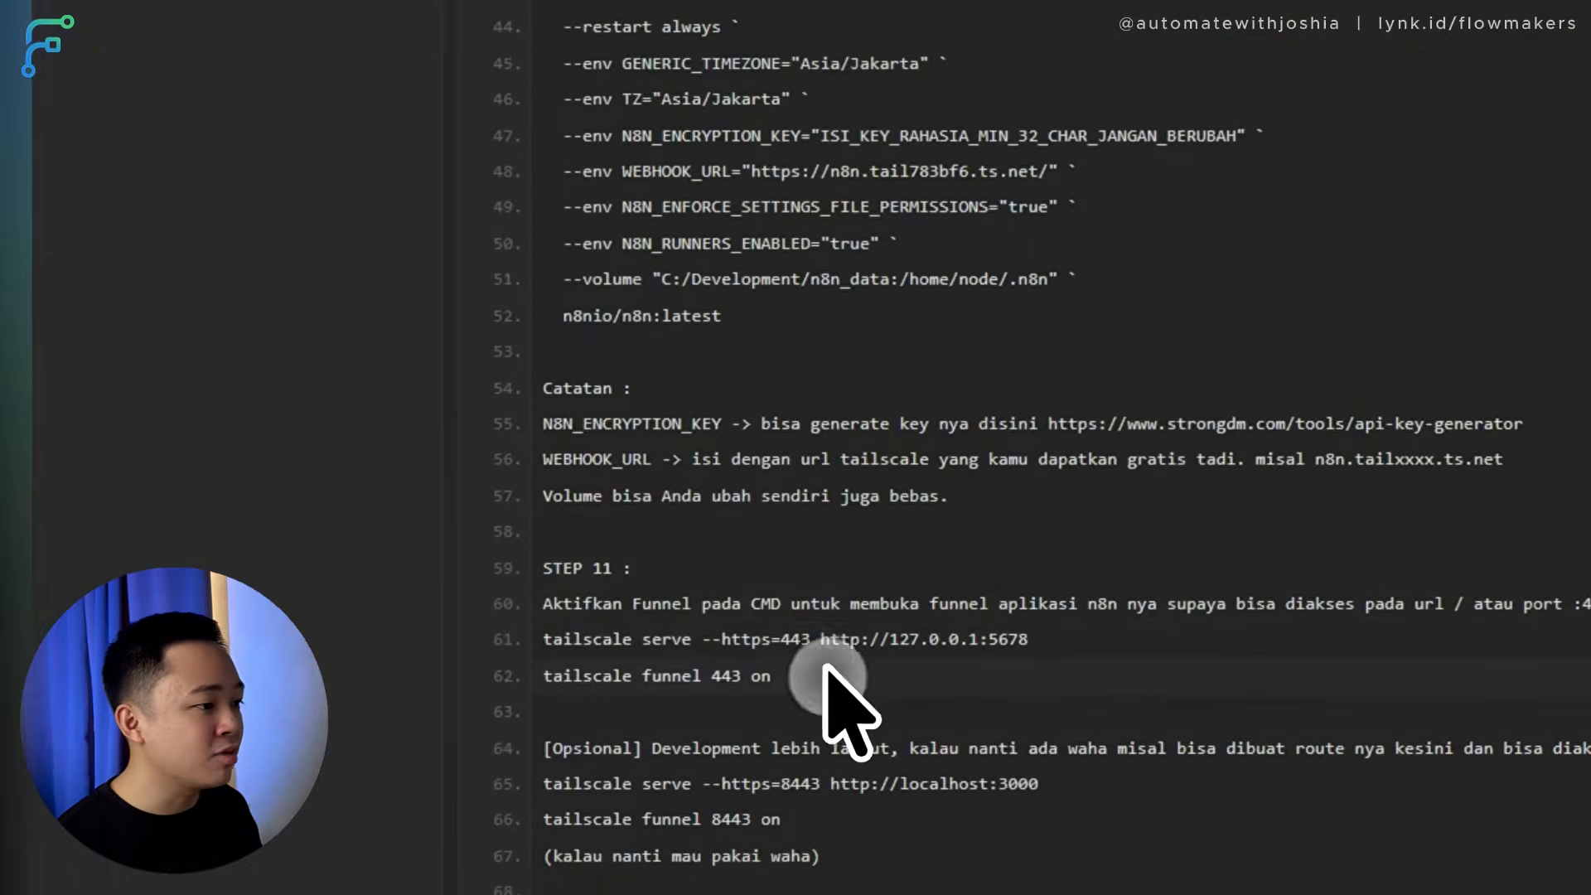
Run tailscale funnel 443 on, then paste the tailscale serve command into the terminal.
drag(826, 671, 539, 634)
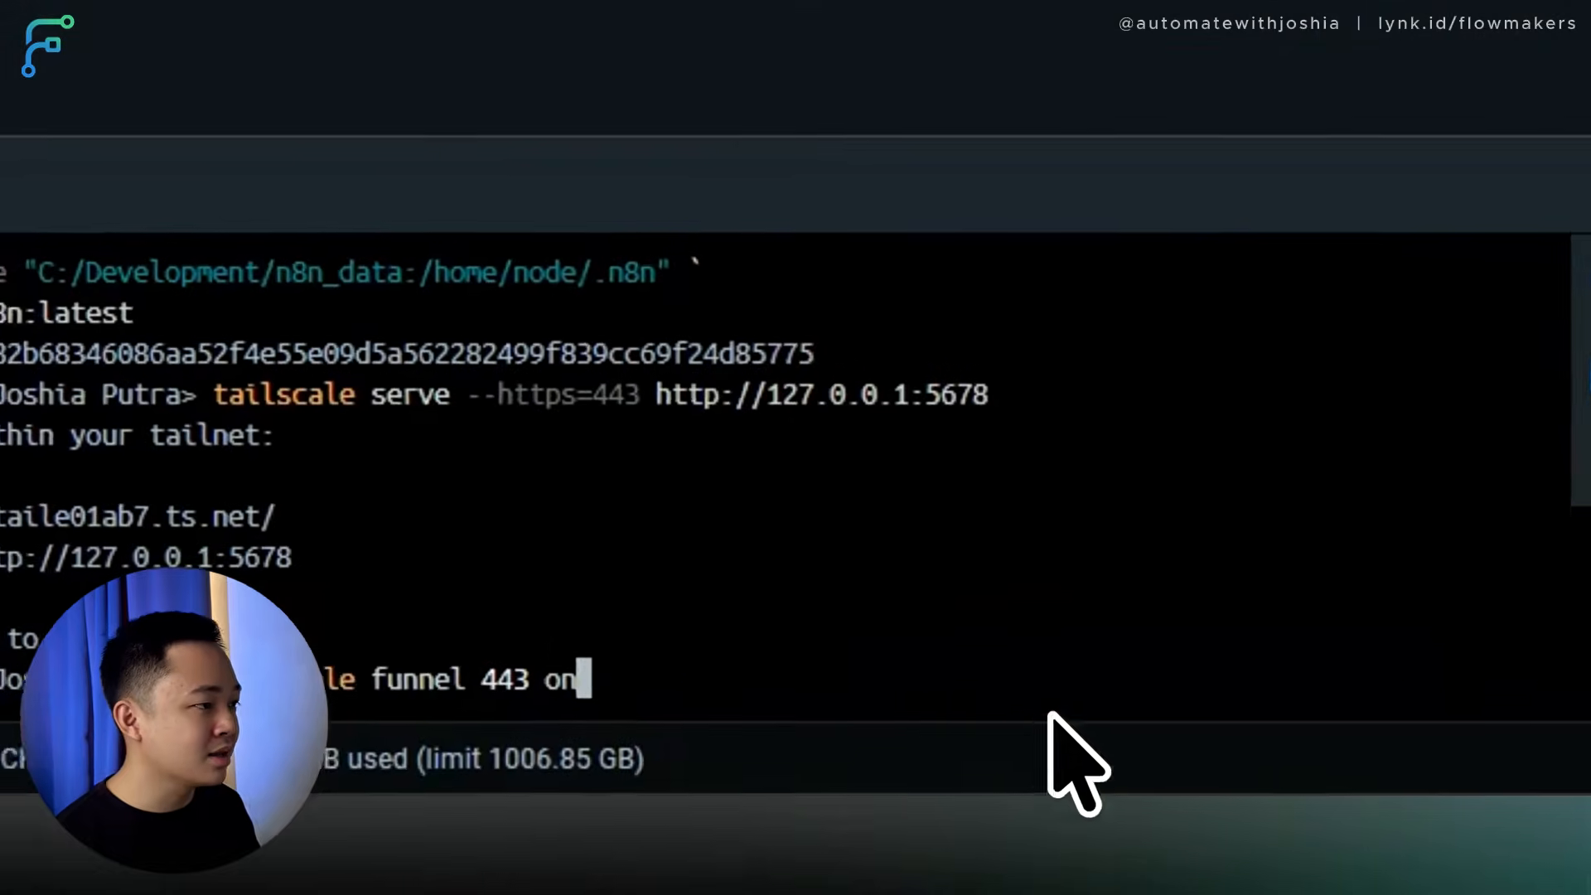
key(Return)
right_click(867, 693)
click(1024, 712)
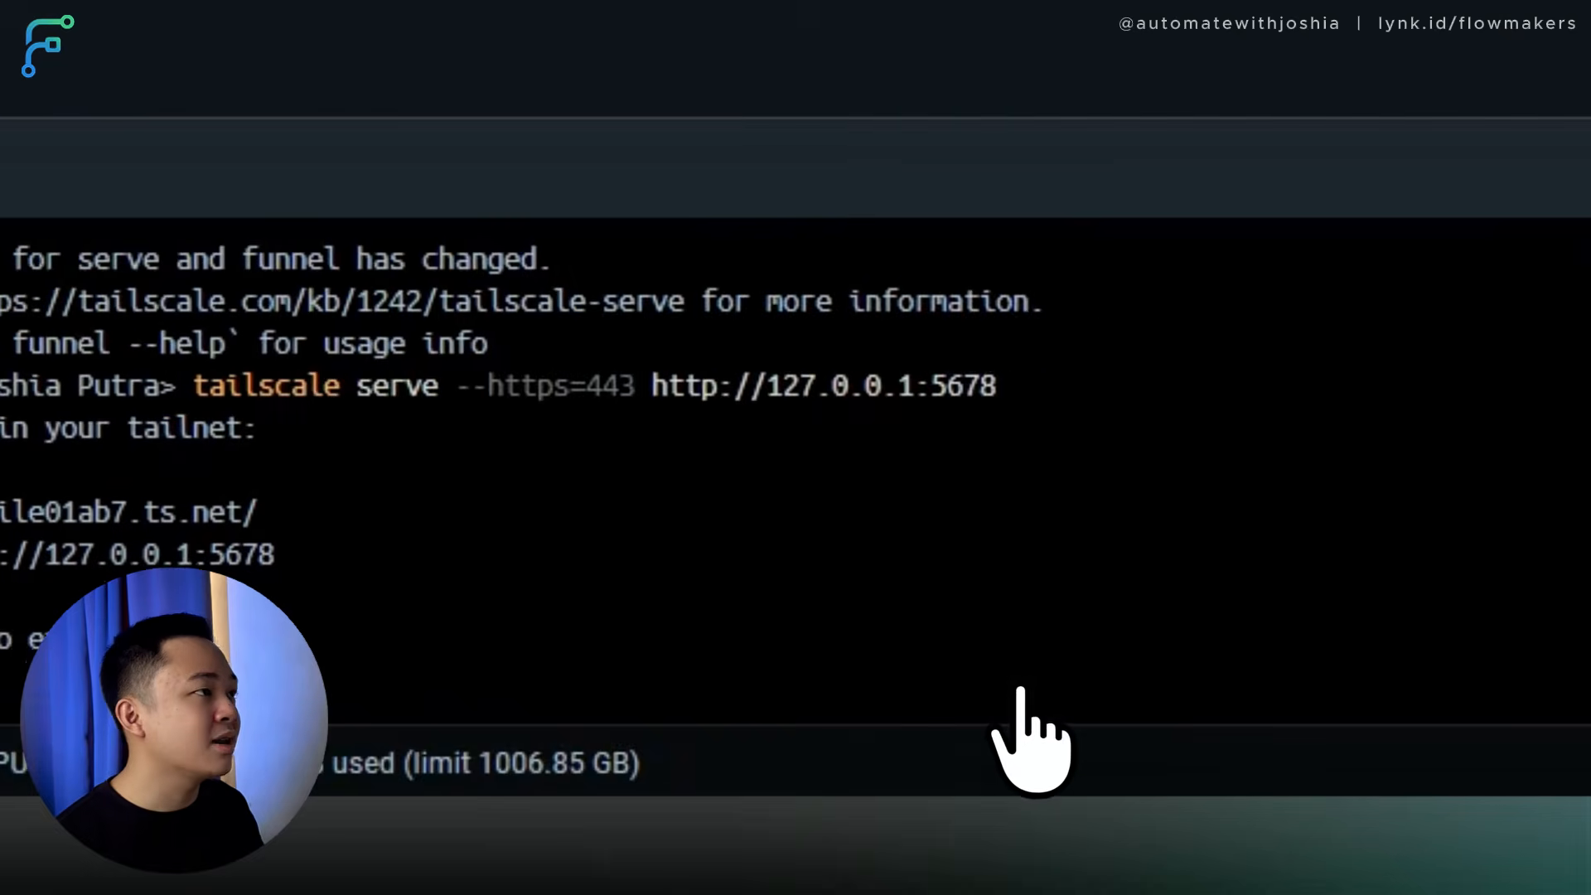